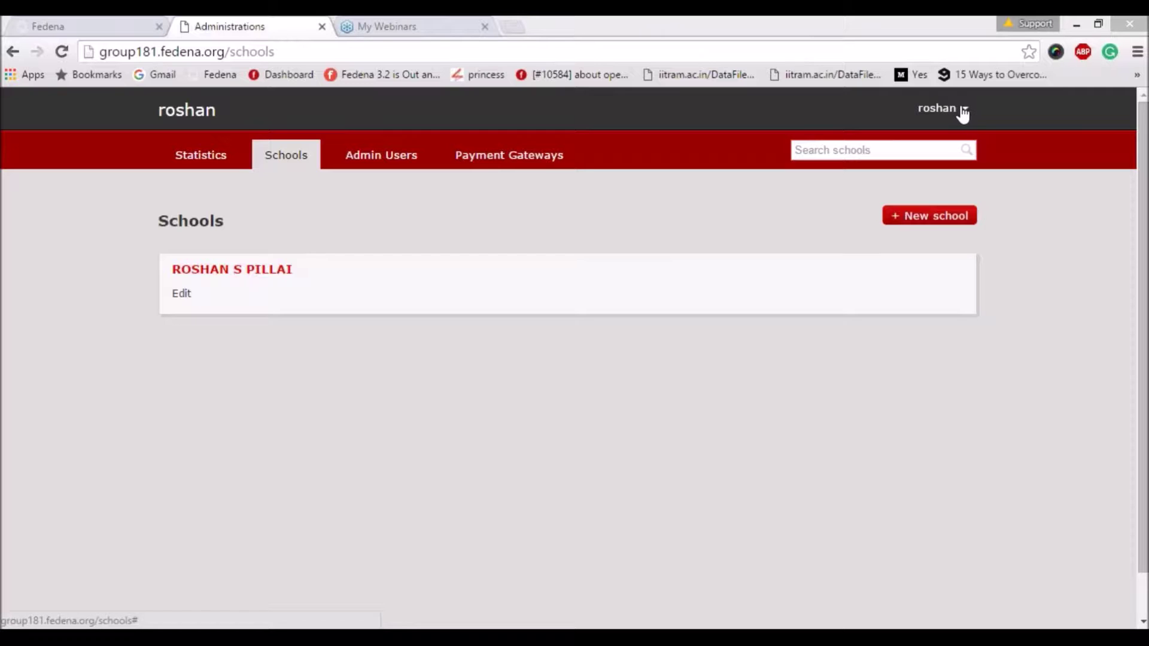
- Open the roshan account menu at the top right of the Schools page
click(962, 113)
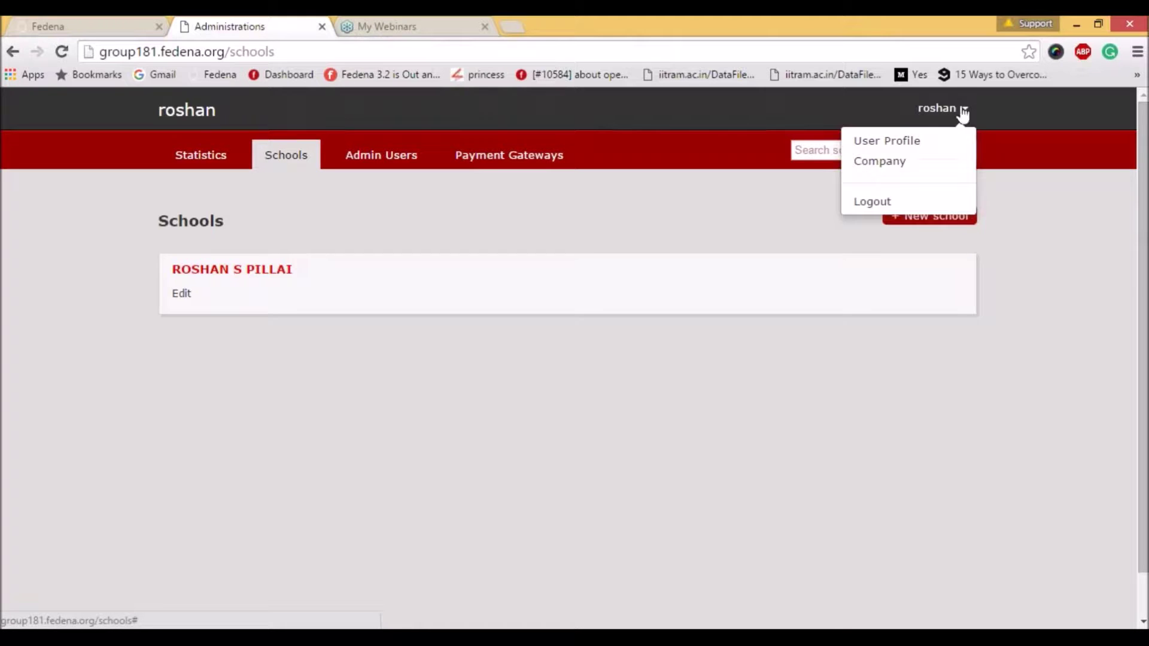
- Go to the Company profile and show its Payment Gateways list with Pay U
click(944, 165)
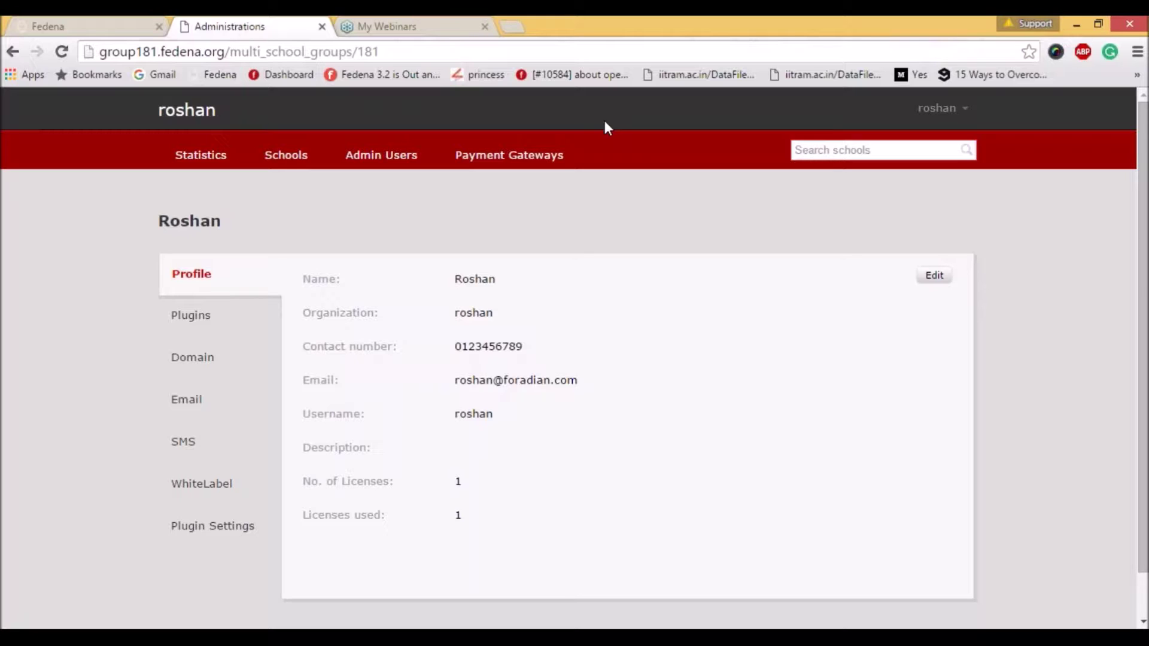
click(527, 157)
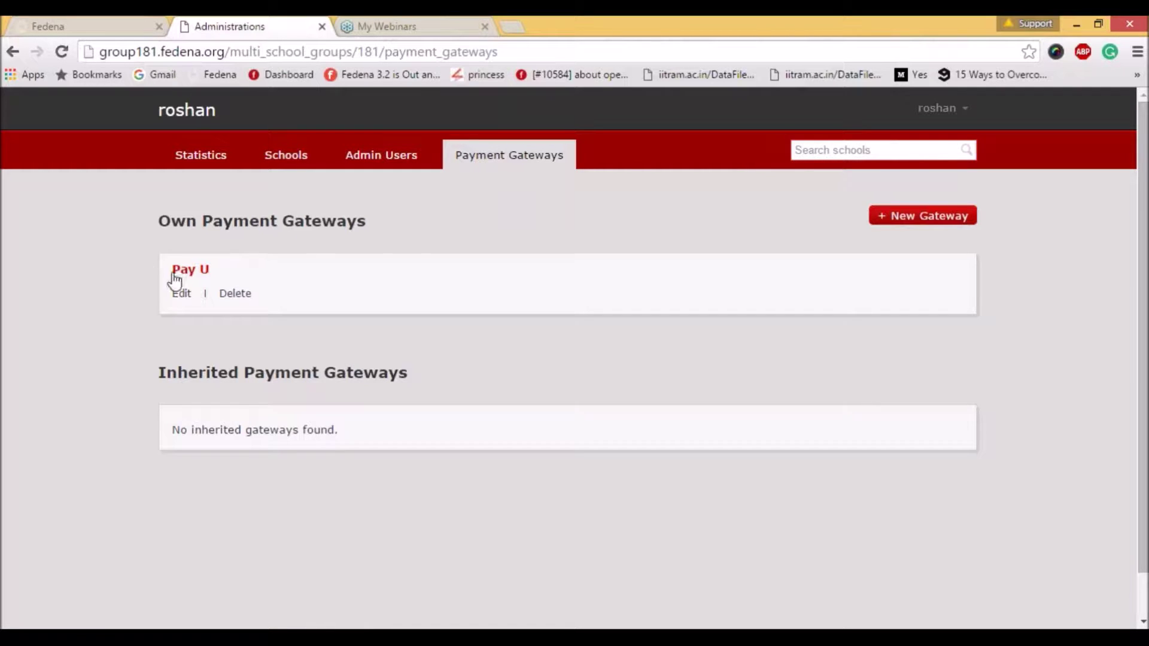
- Review Pay U's edit page fields, including currency_code GBP, then return to Schools
click(180, 293)
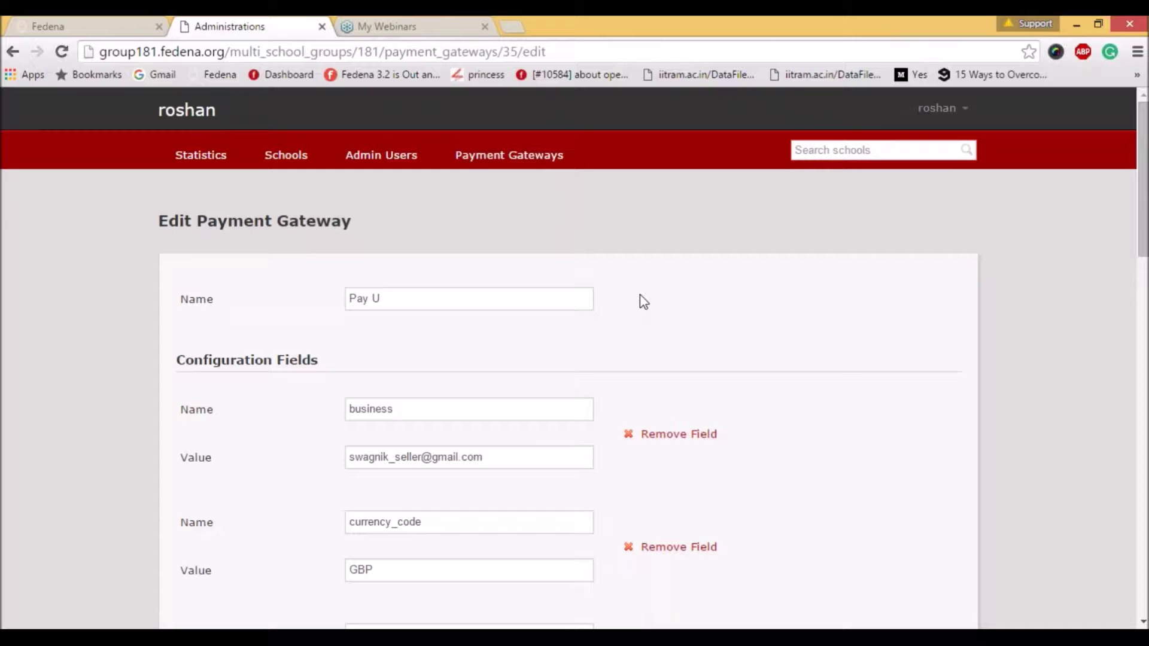
scroll(643, 301, down, 7)
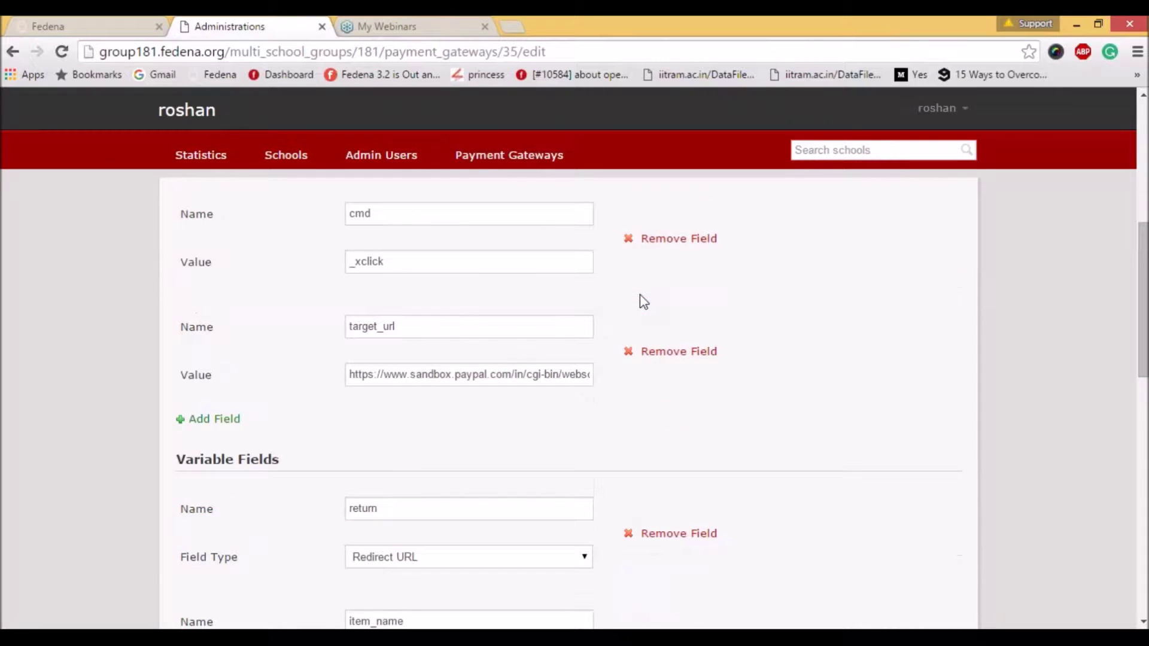
scroll(643, 301, down, 6)
scroll(643, 300, down, 3)
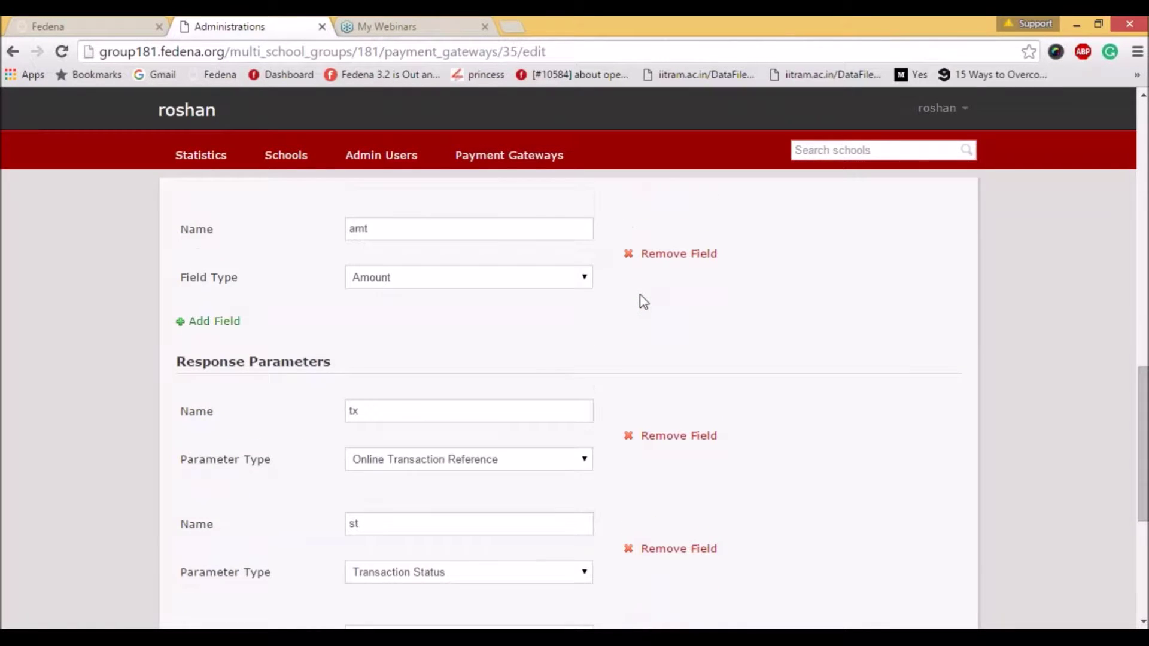
scroll(643, 301, up, 15)
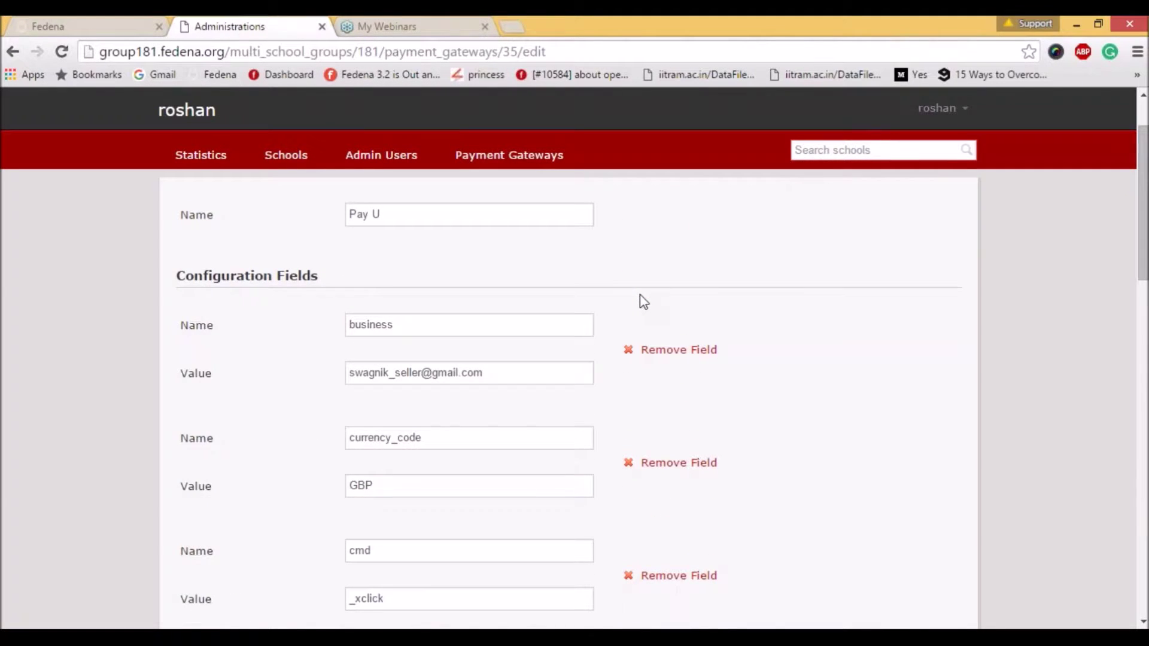
scroll(643, 301, up, 2)
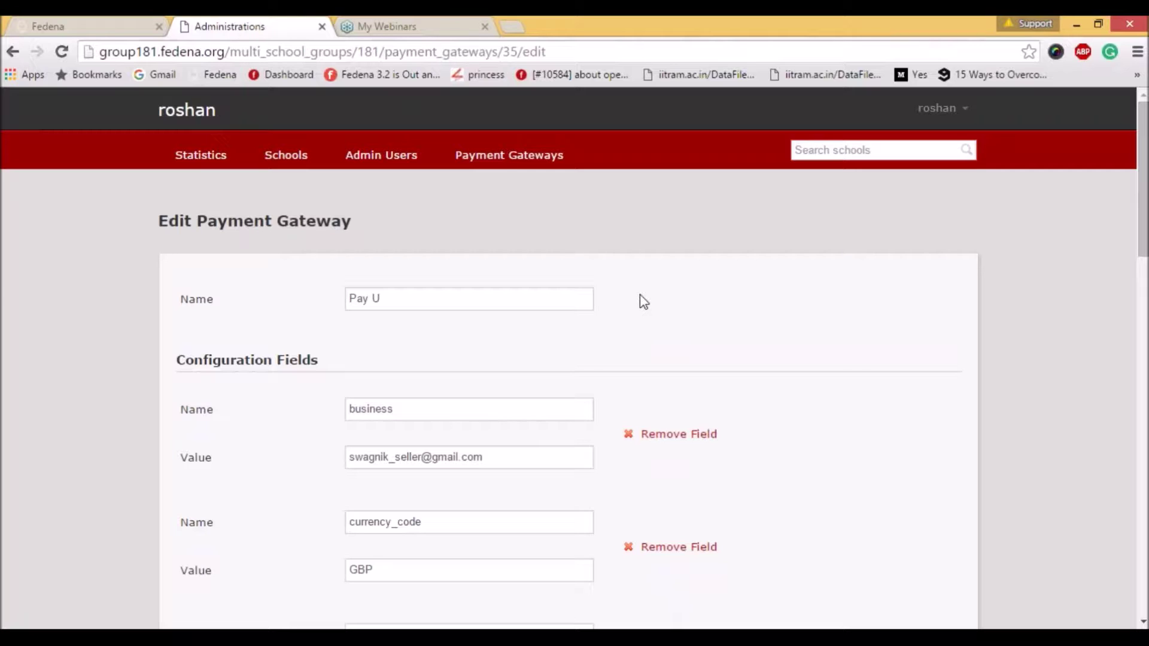
click(286, 169)
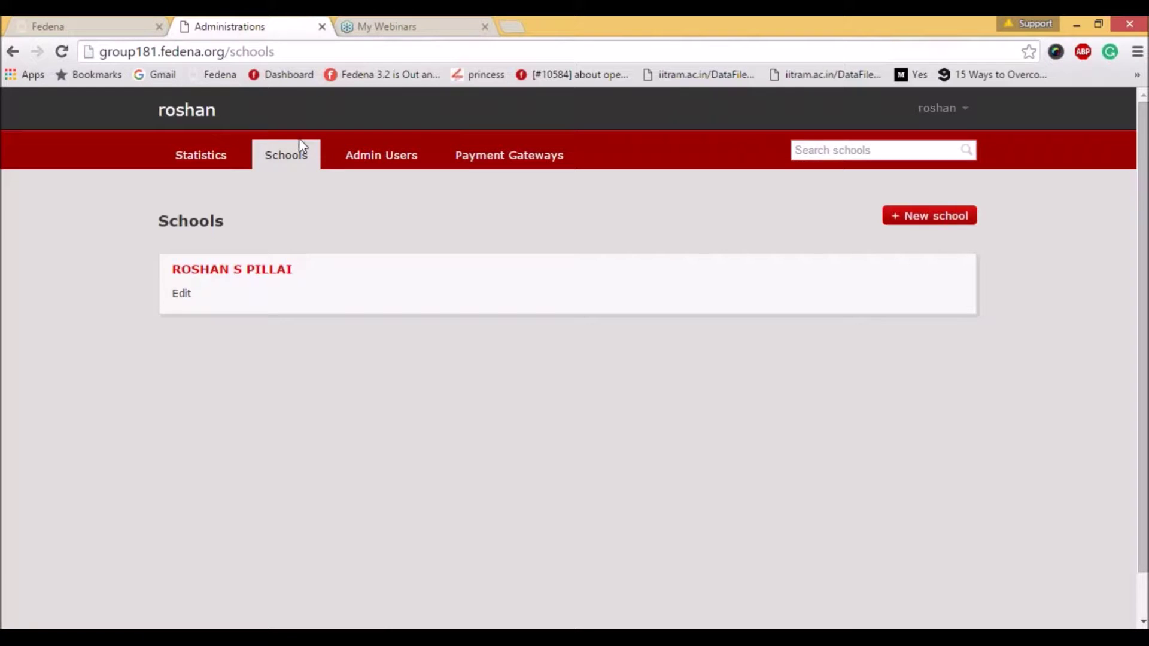
- Open the roshan account menu from the Schools list
click(938, 108)
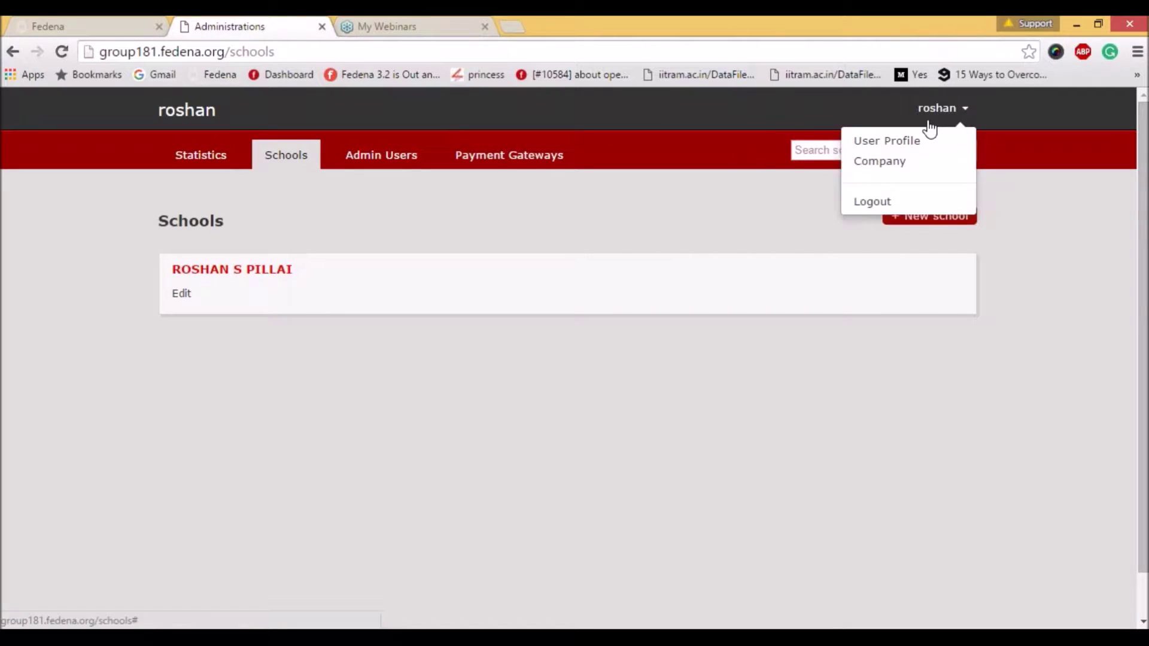
click(898, 161)
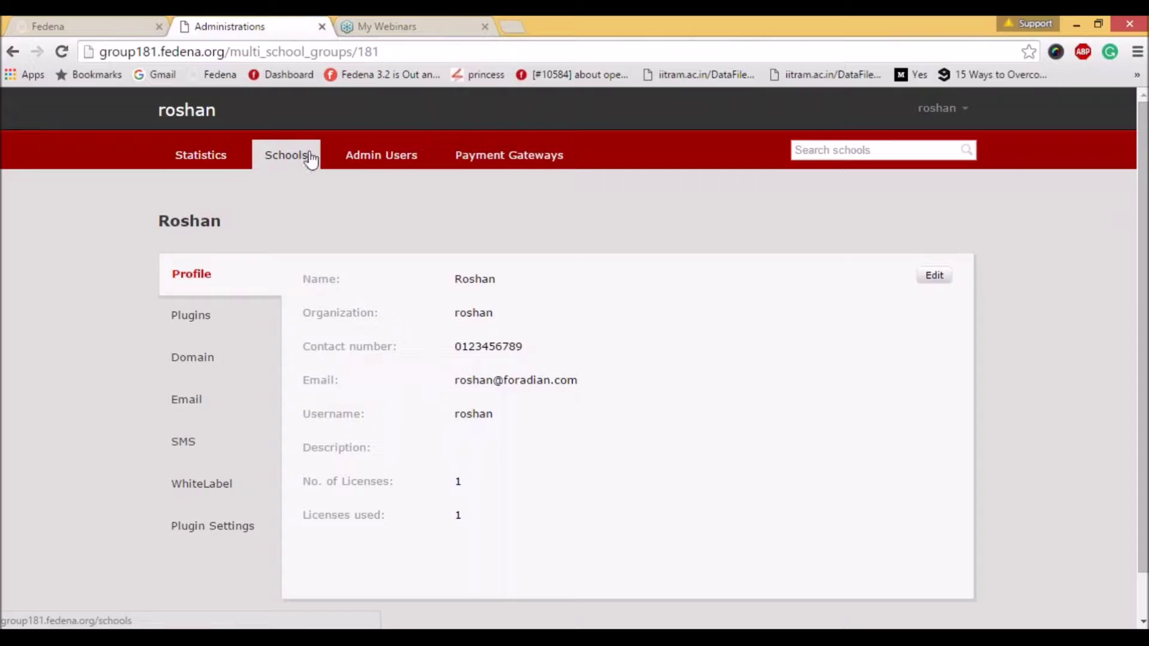
click(302, 156)
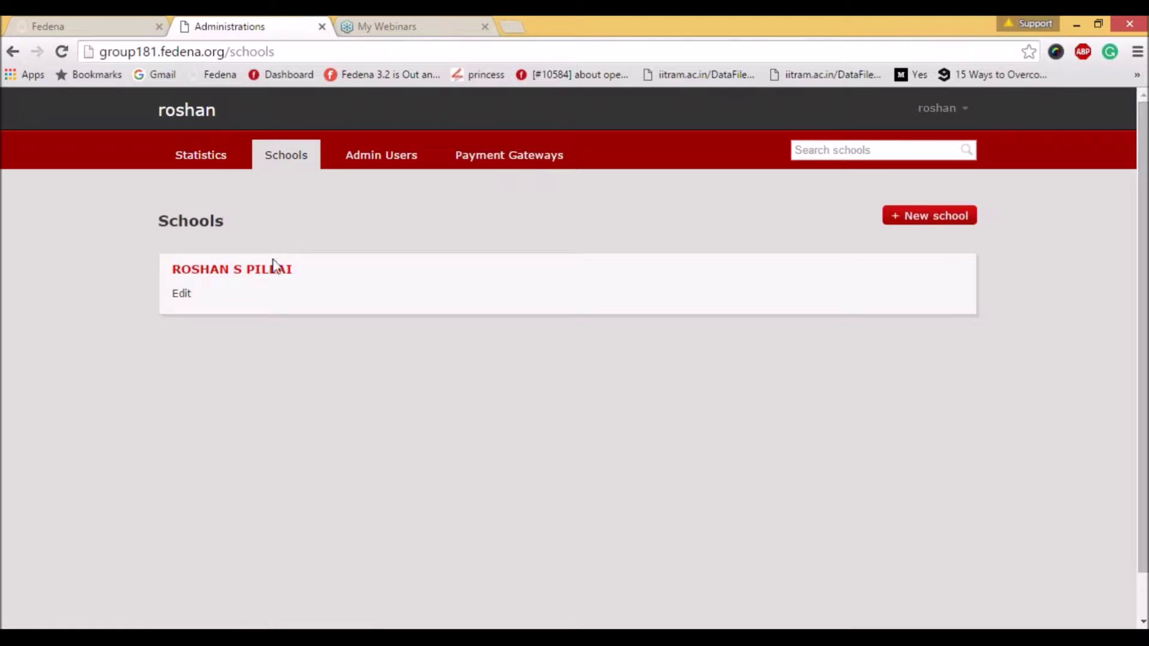
click(276, 269)
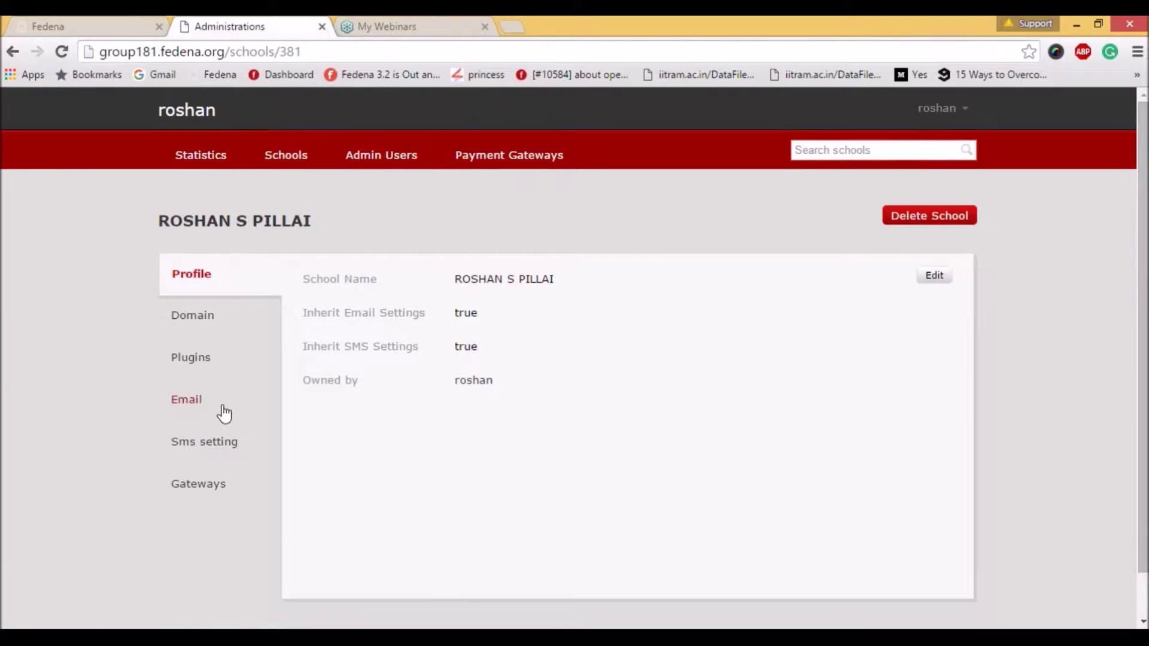
click(216, 484)
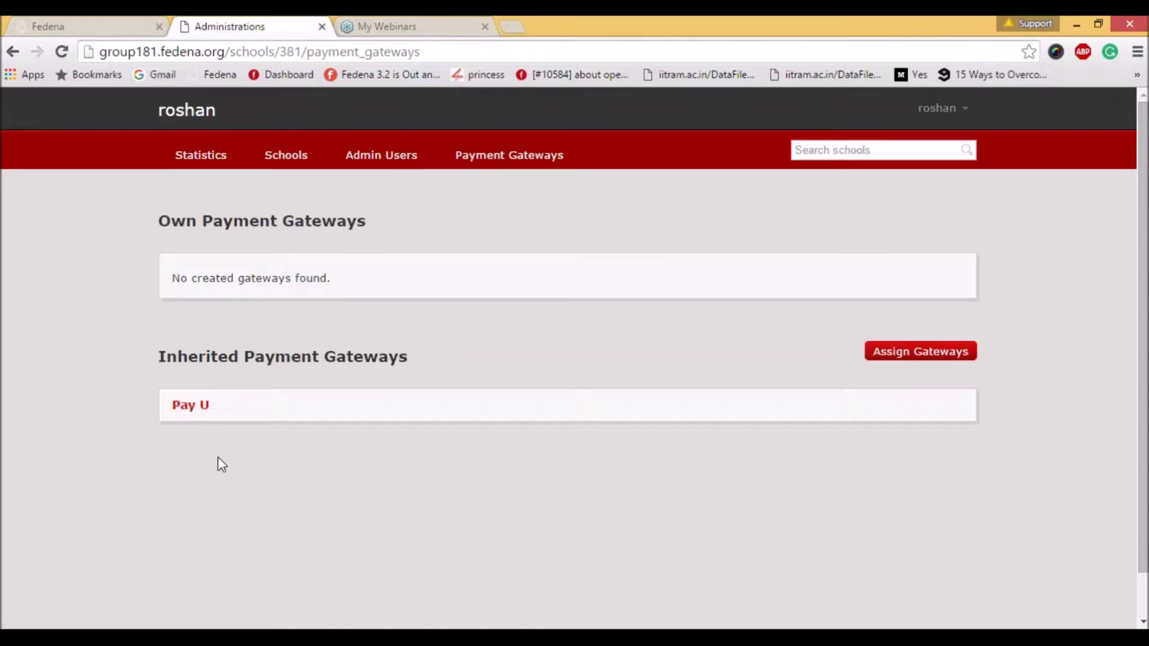
click(868, 356)
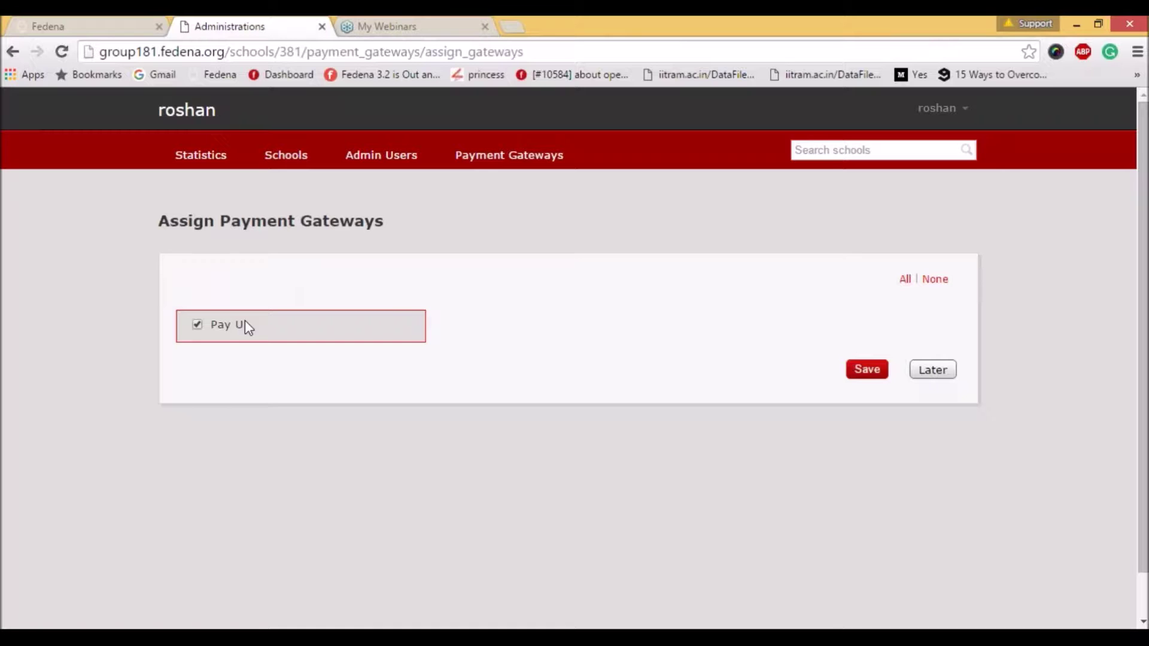
- Keep Pay U ticked, save the assignment, and reopen the school's gateways list
click(197, 324)
click(197, 324)
click(866, 369)
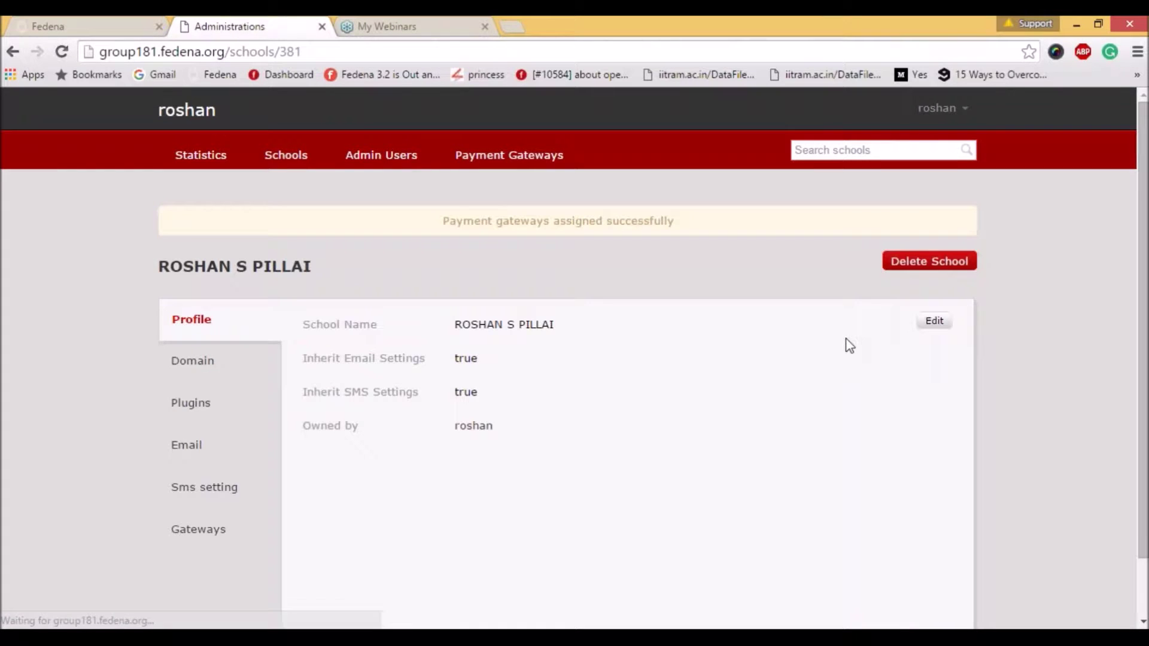
click(272, 499)
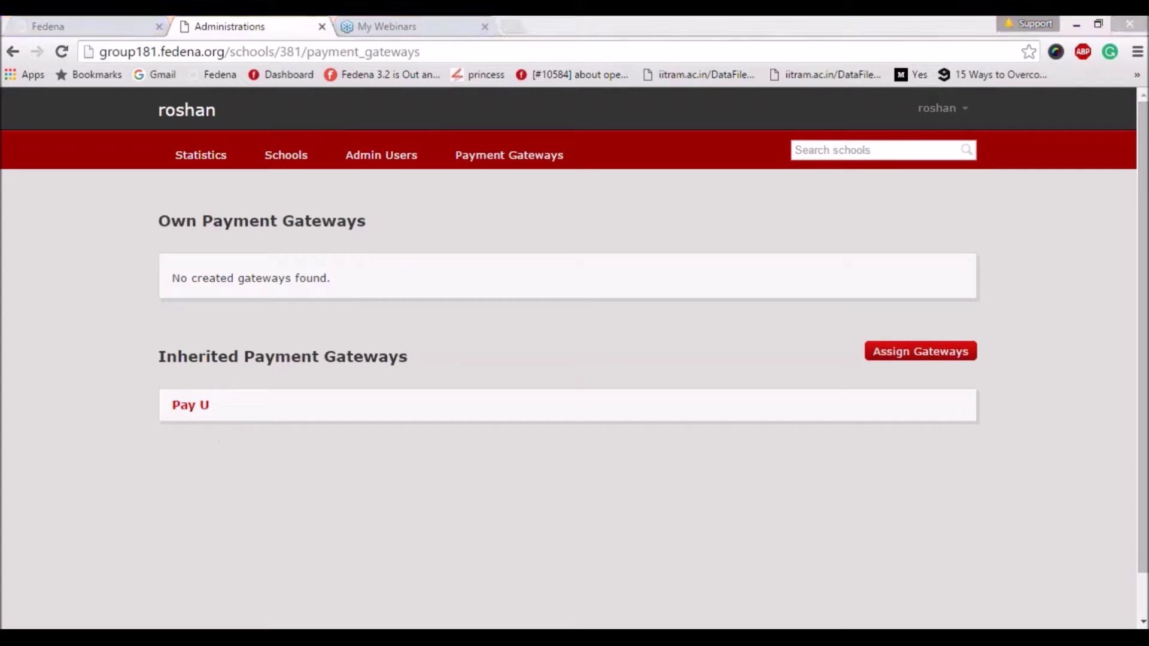
- Bring the Apsara Public School Fedena browser window to the front
mouse_move(241, 605)
click(311, 561)
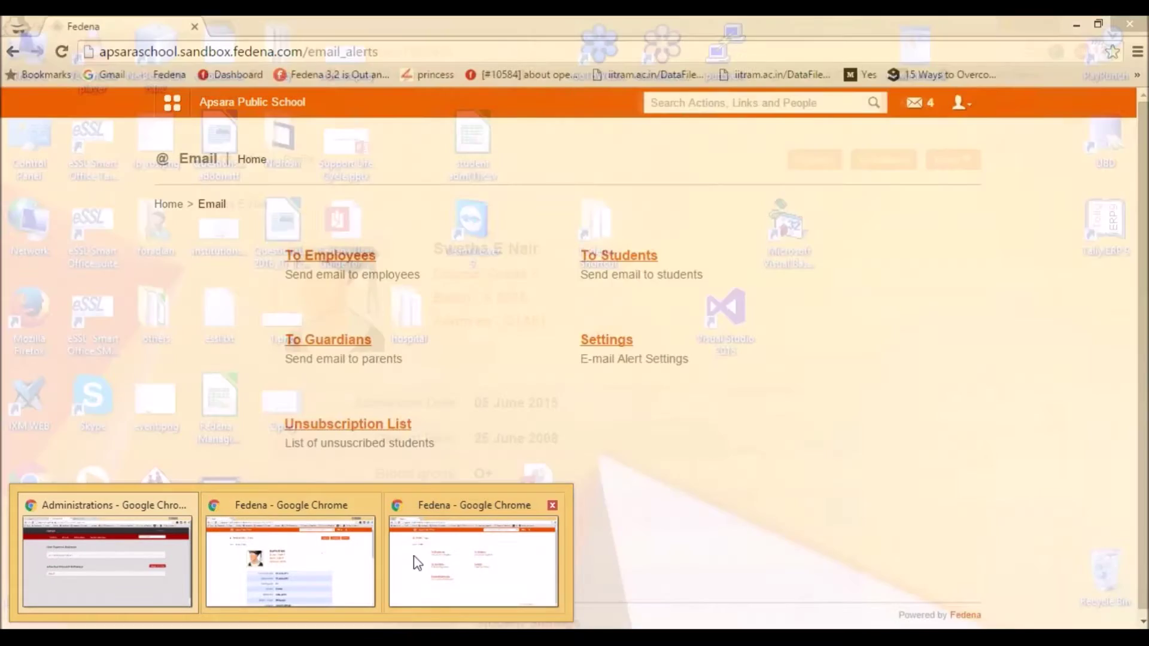
- Switch to the Fedena Email window, then reload it to refresh the Administration modules
click(417, 556)
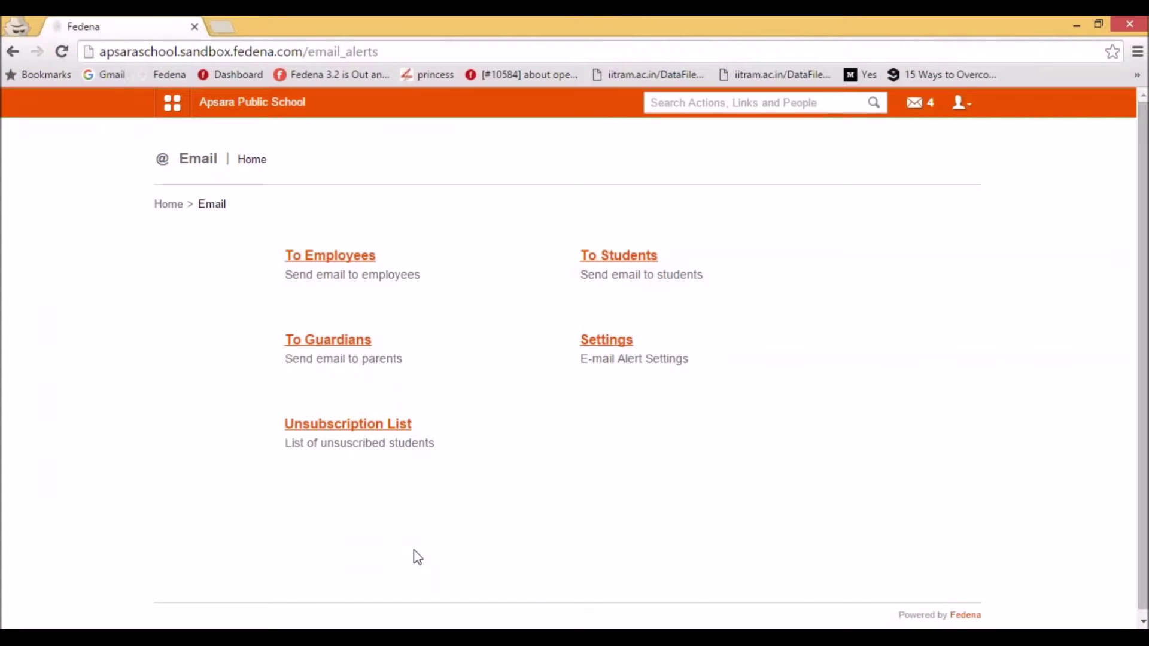
click(955, 113)
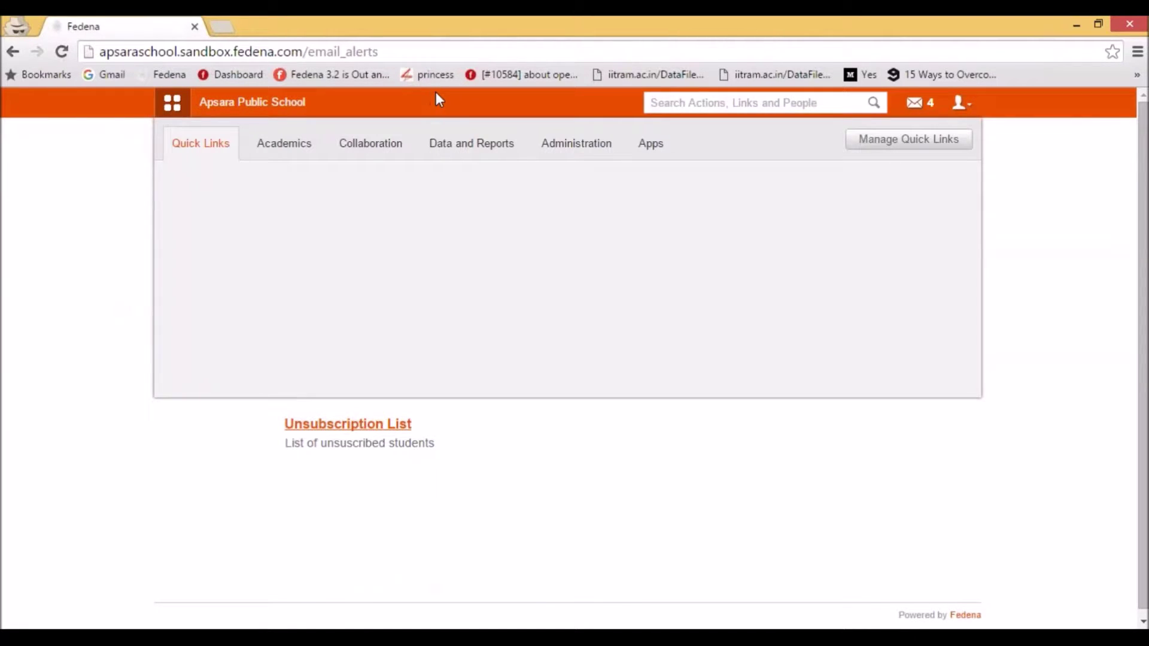
click(559, 145)
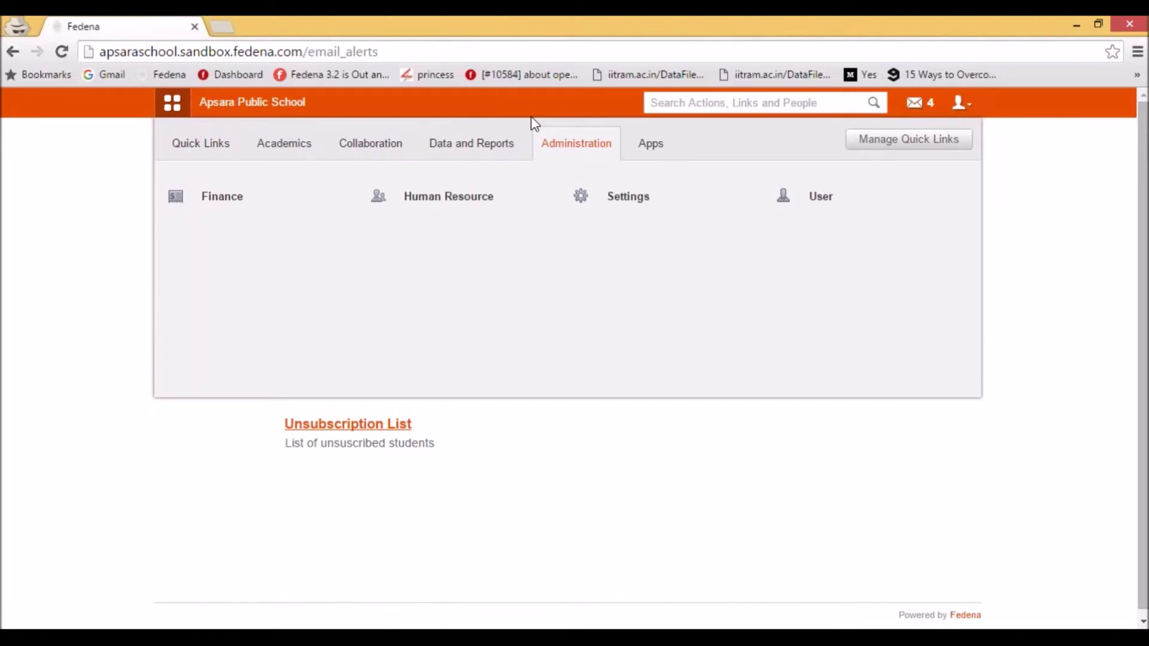
click(506, 56)
key(Return)
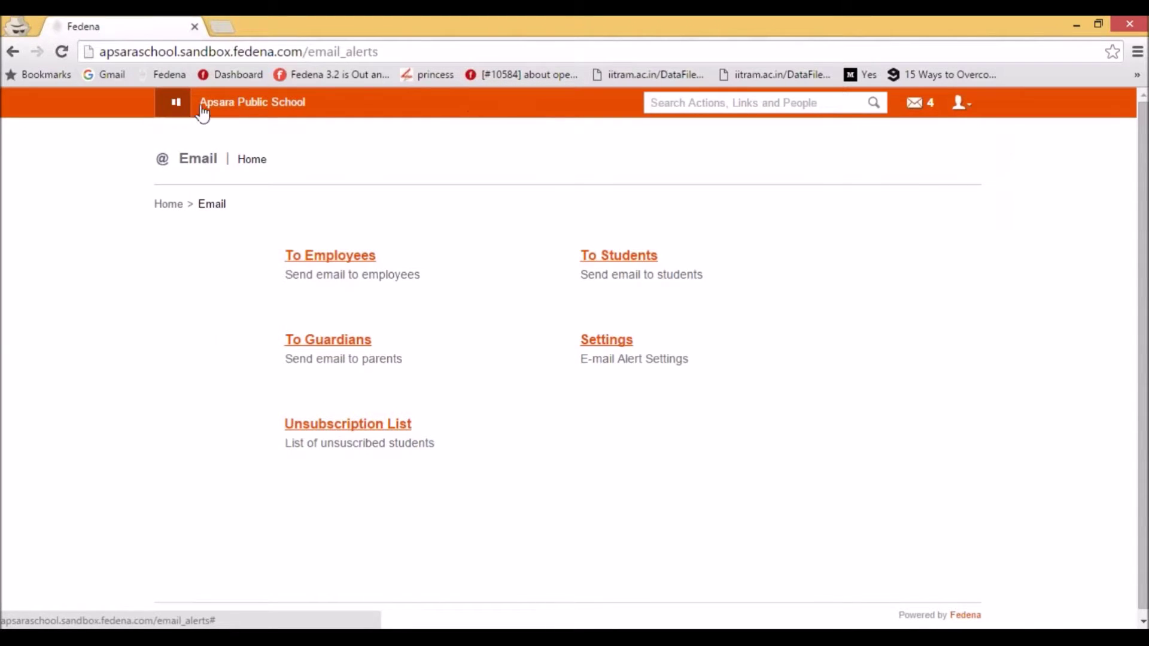
- Open Online Payment from the Administration modules in the navigation panel
click(202, 108)
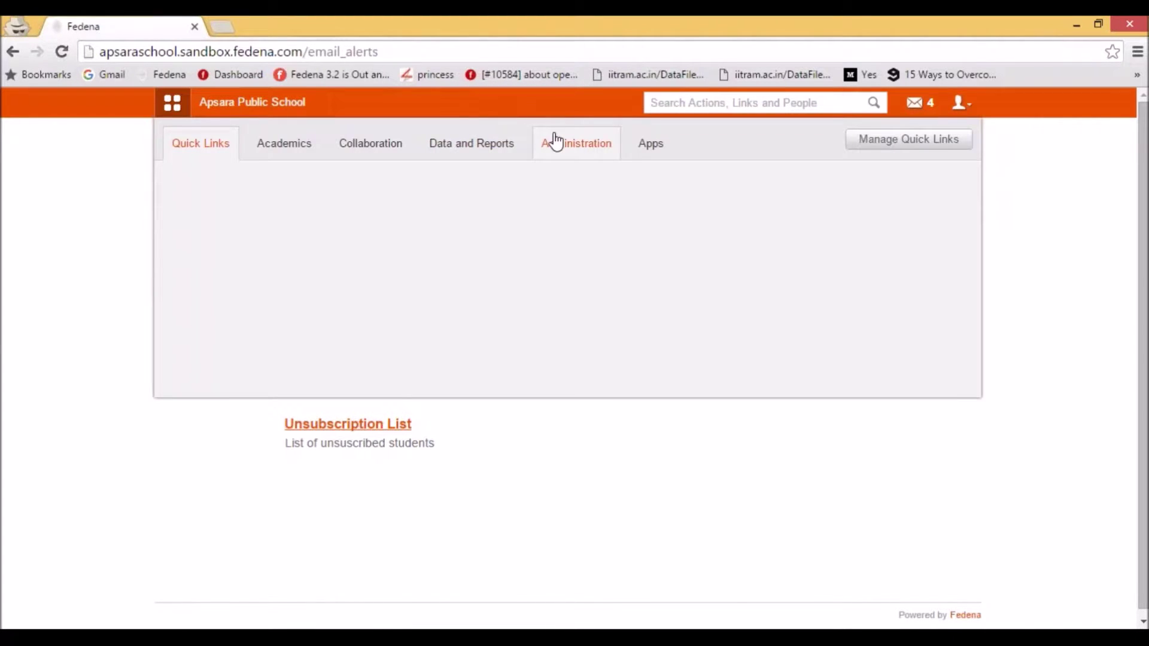
click(556, 142)
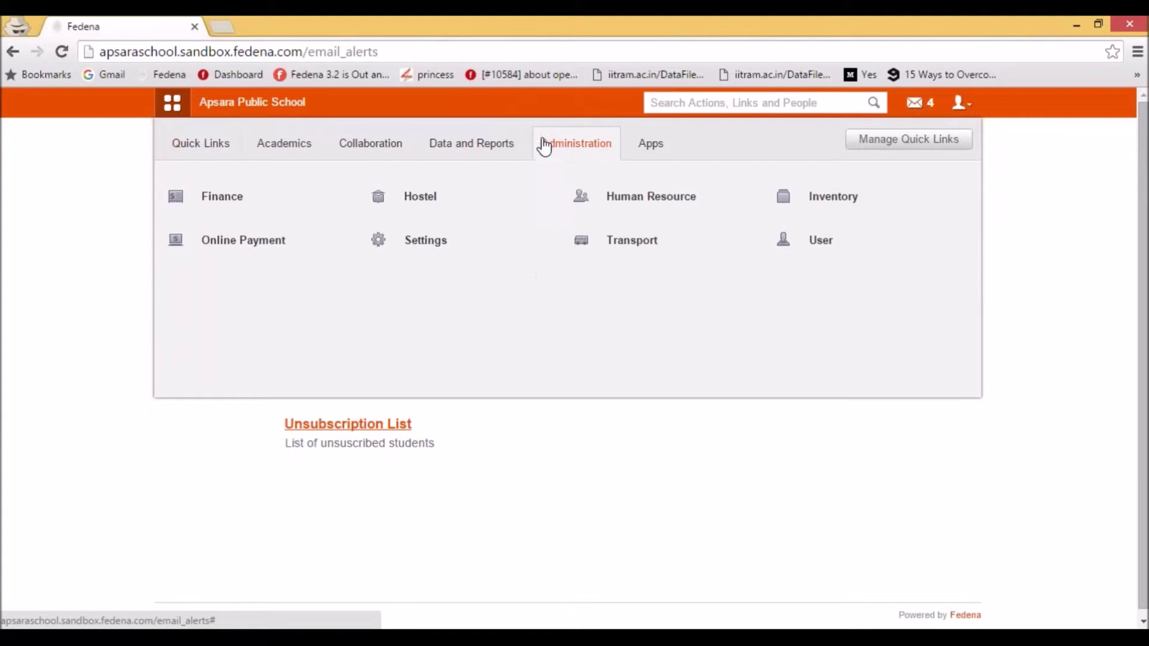
mouse_move(388, 193)
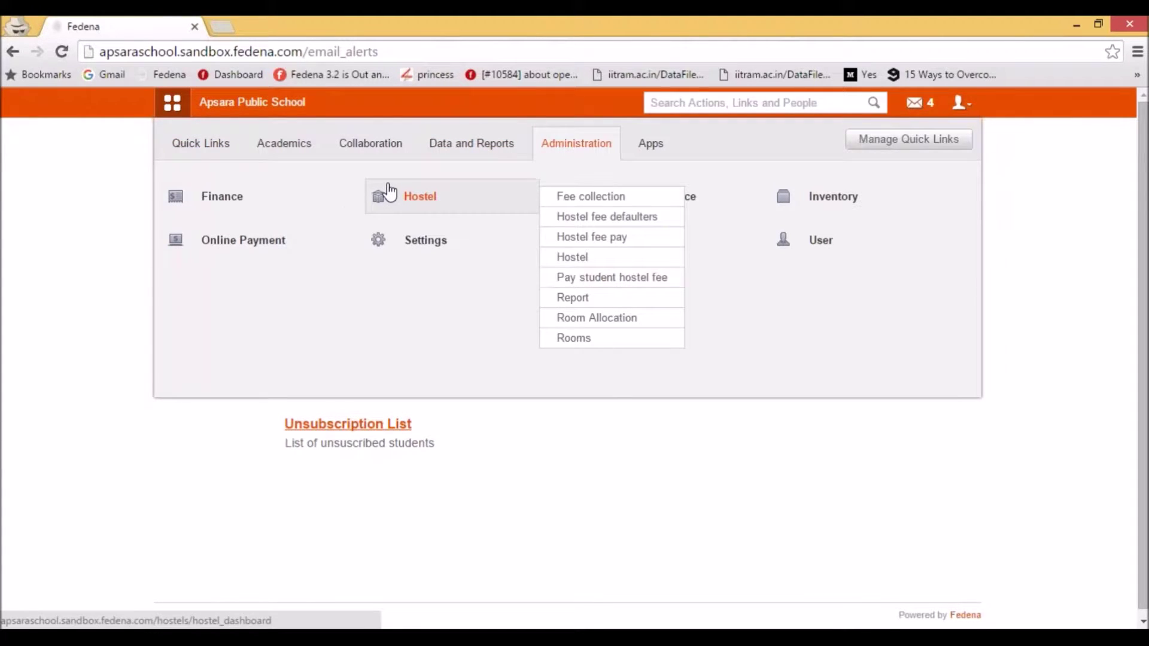
click(276, 240)
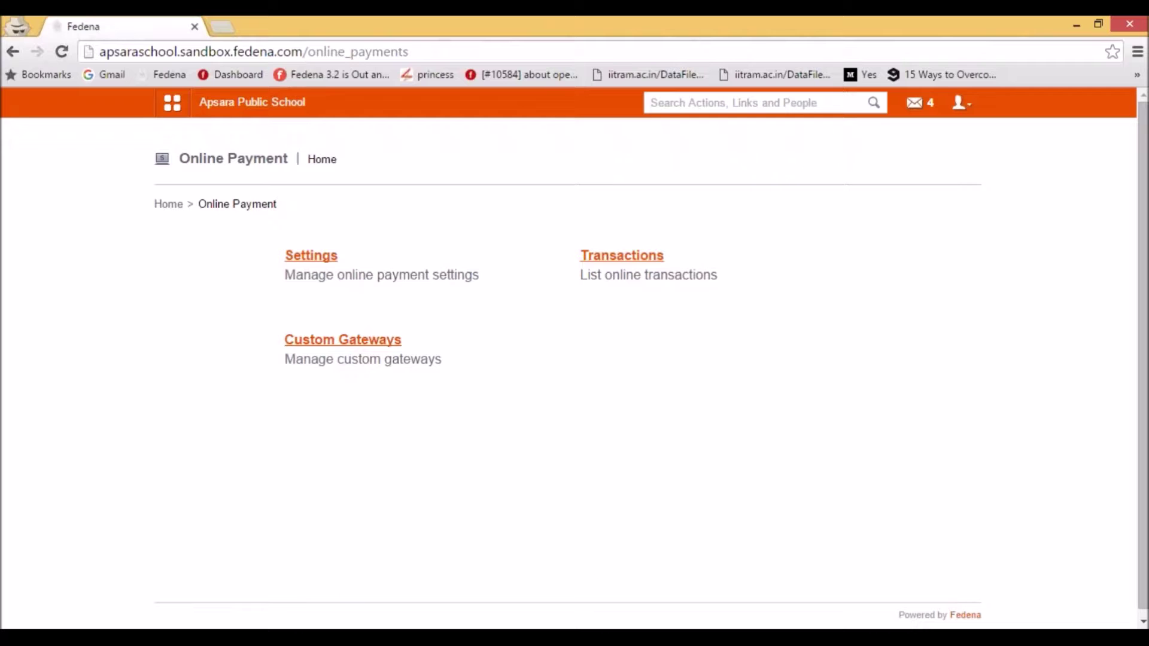
- In Online Payment Settings, toggle Student Fee off and on, keeping Paypal as gateway
click(304, 258)
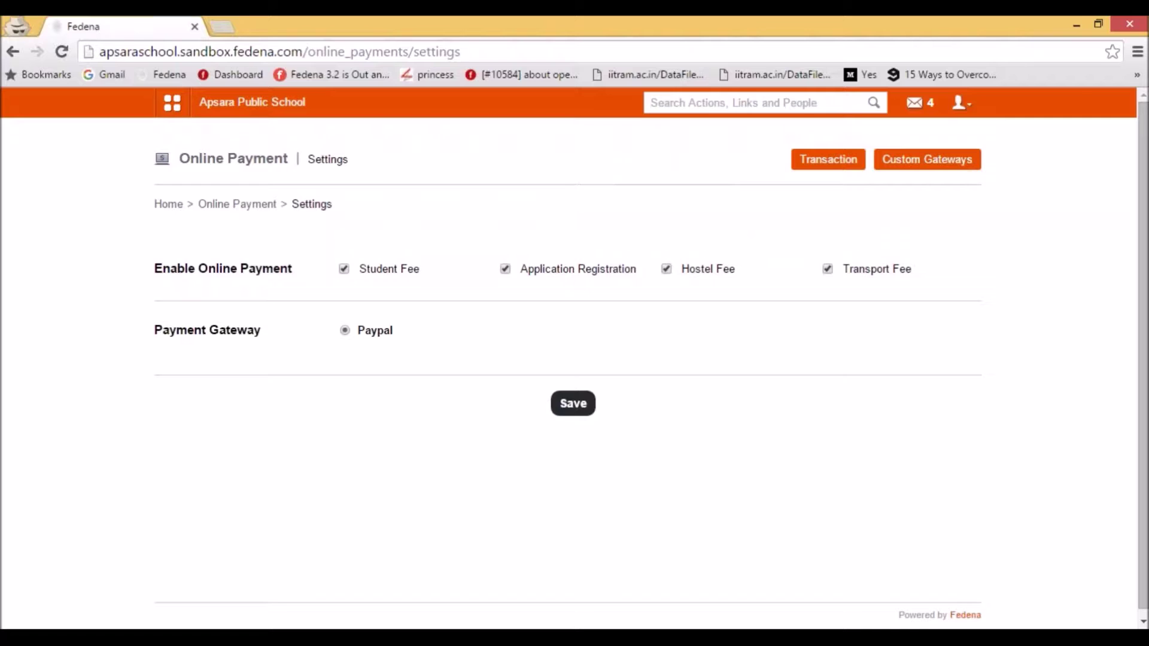
click(347, 270)
click(351, 274)
- Check Transactions for 25 January 2016, showing No Payments present, then return home
click(263, 206)
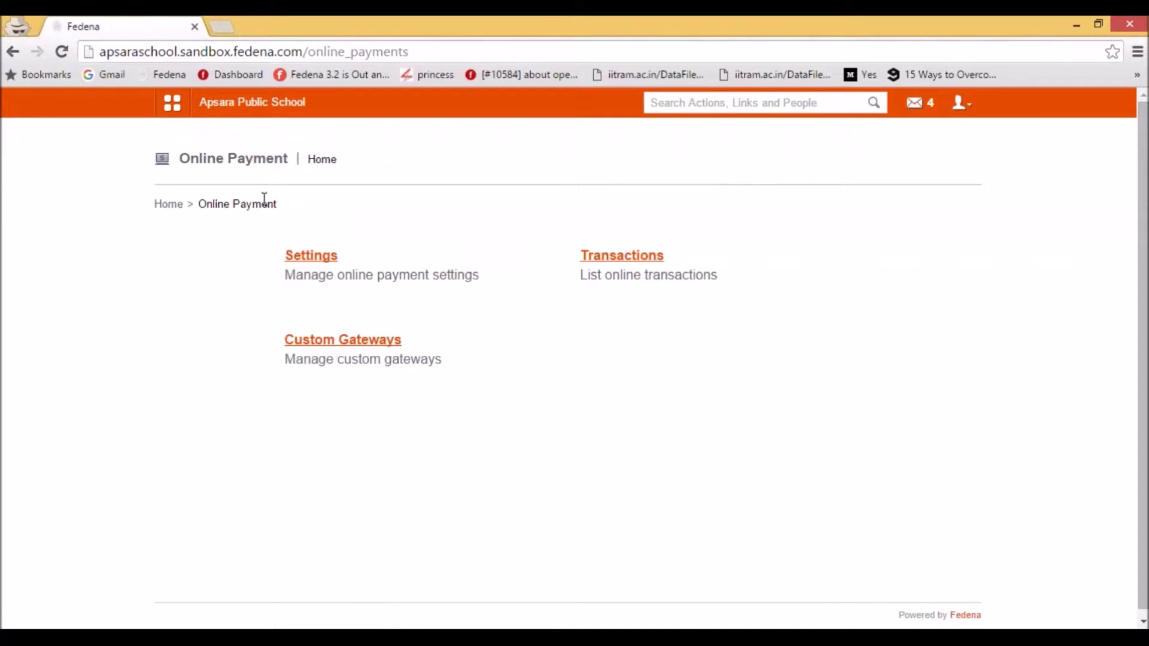
click(583, 253)
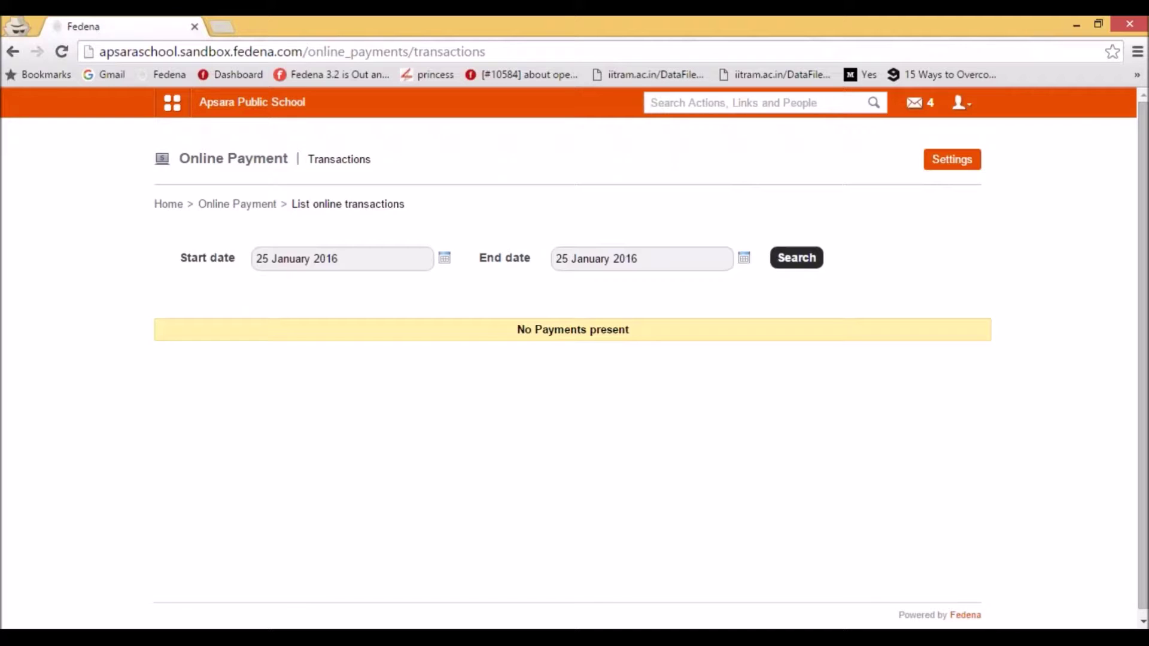
click(239, 206)
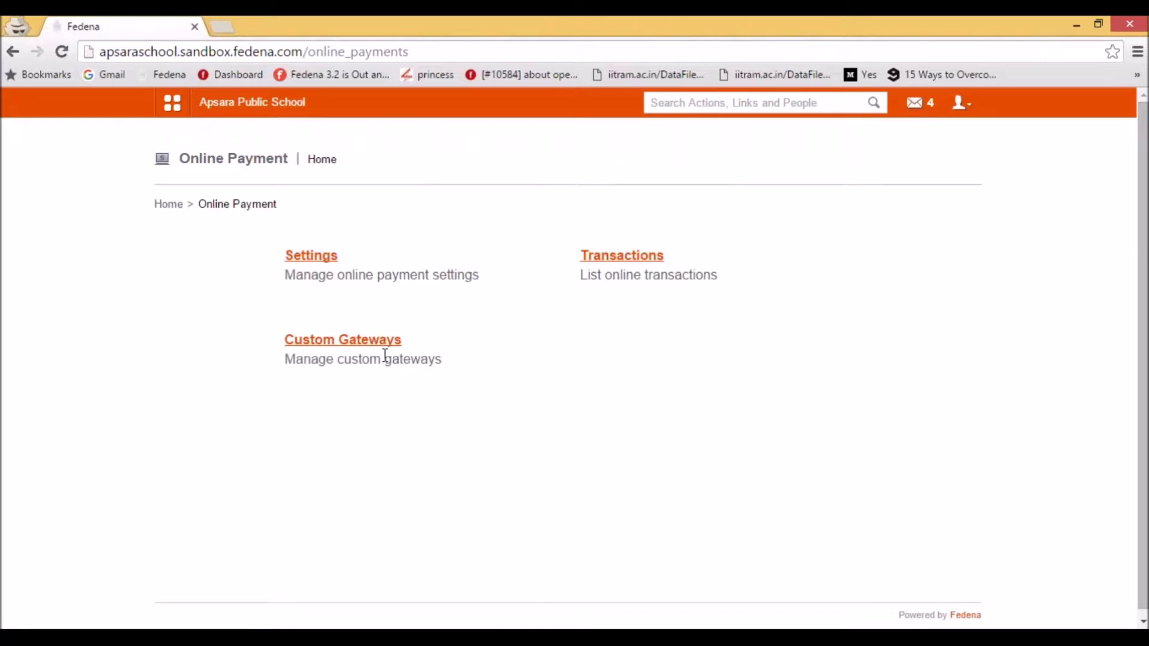
- Start a new gateway from the Custom Gateways list to get a blank form
click(368, 346)
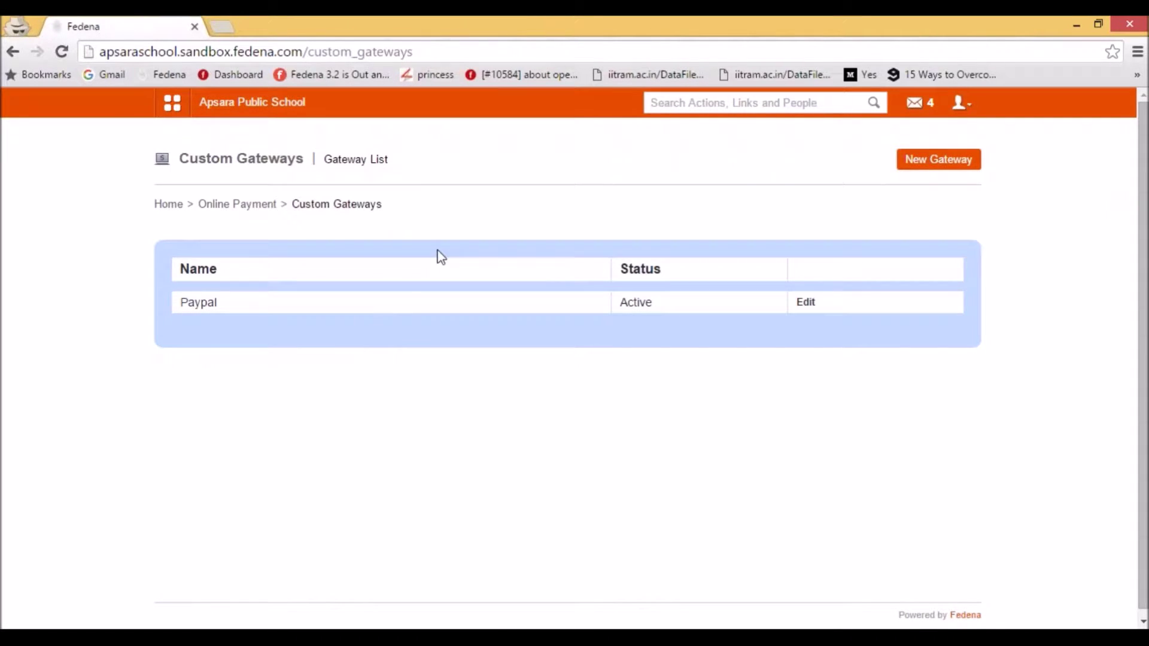
click(953, 164)
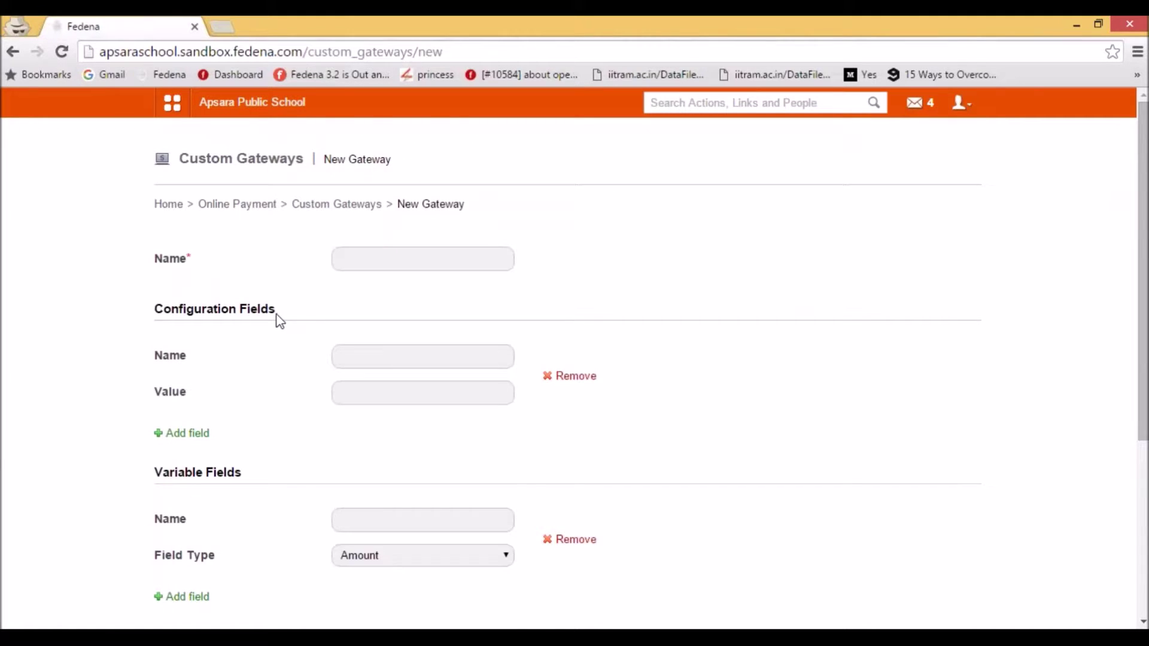
scroll(269, 329, down, 2)
scroll(251, 405, down, 3)
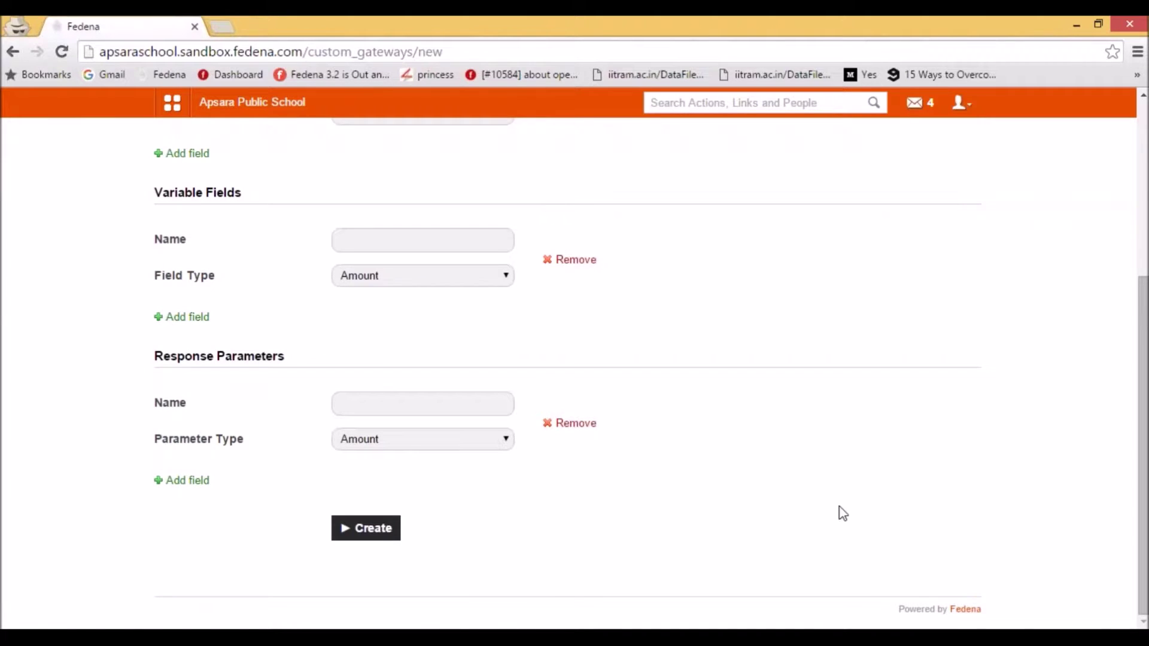
scroll(742, 458, up, 4)
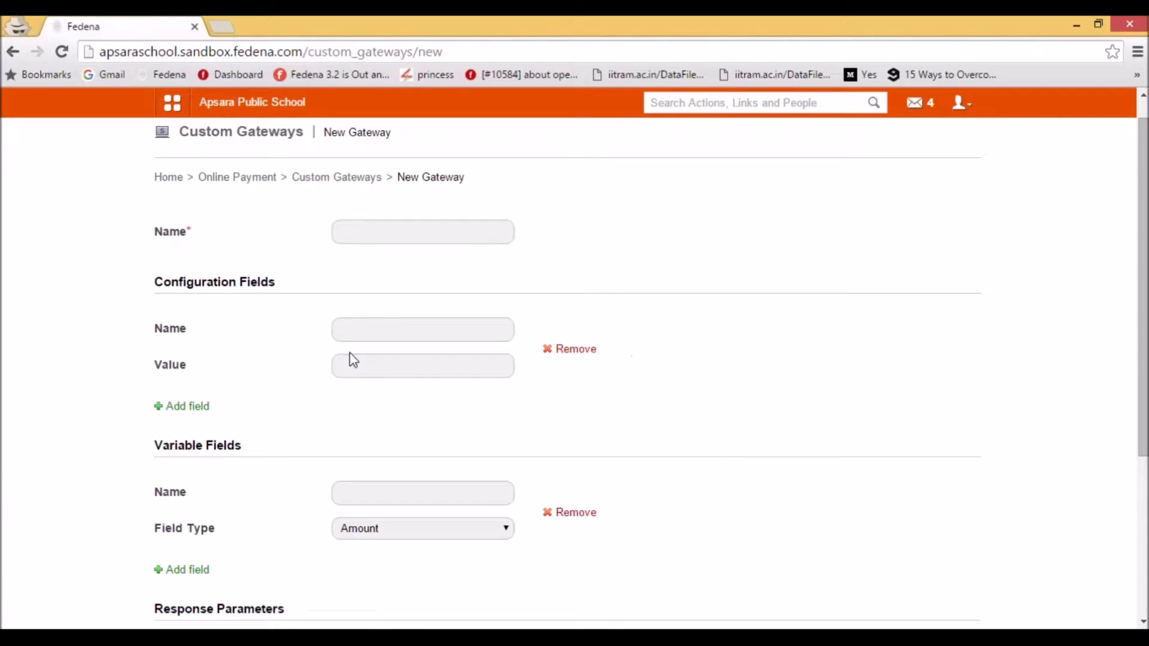
- Look over the empty Name, Configuration, Variable Fields and Response Parameters sections, then go back to Custom Gateways
scroll(351, 359, down, 3)
scroll(397, 439, down, 3)
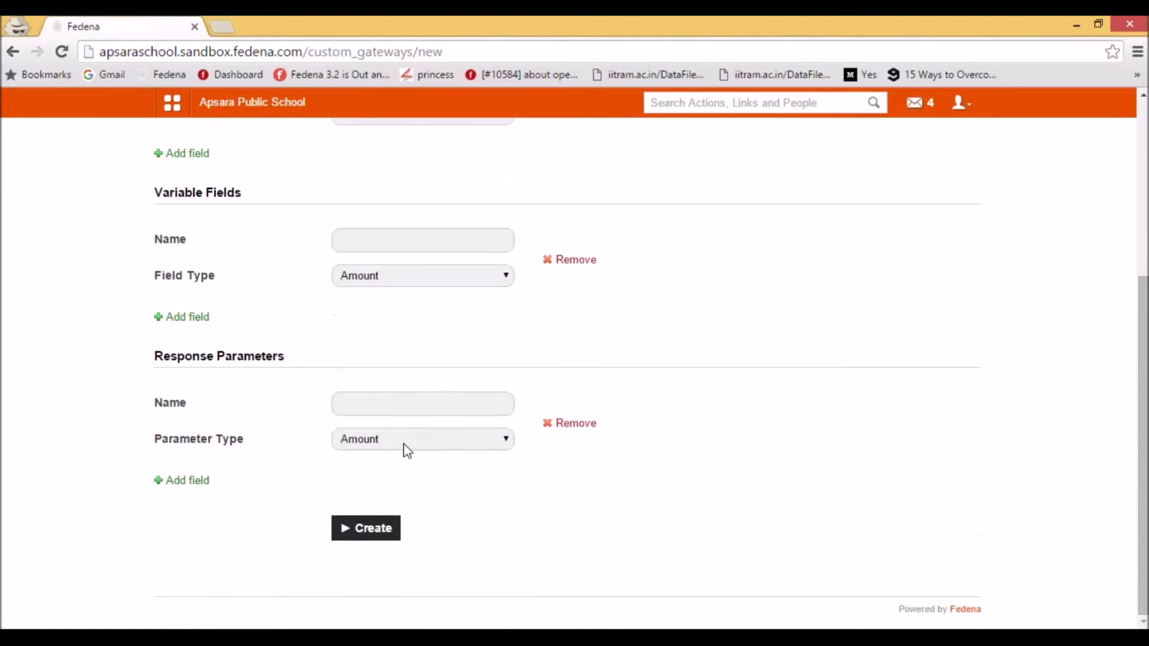
scroll(402, 446, up, 5)
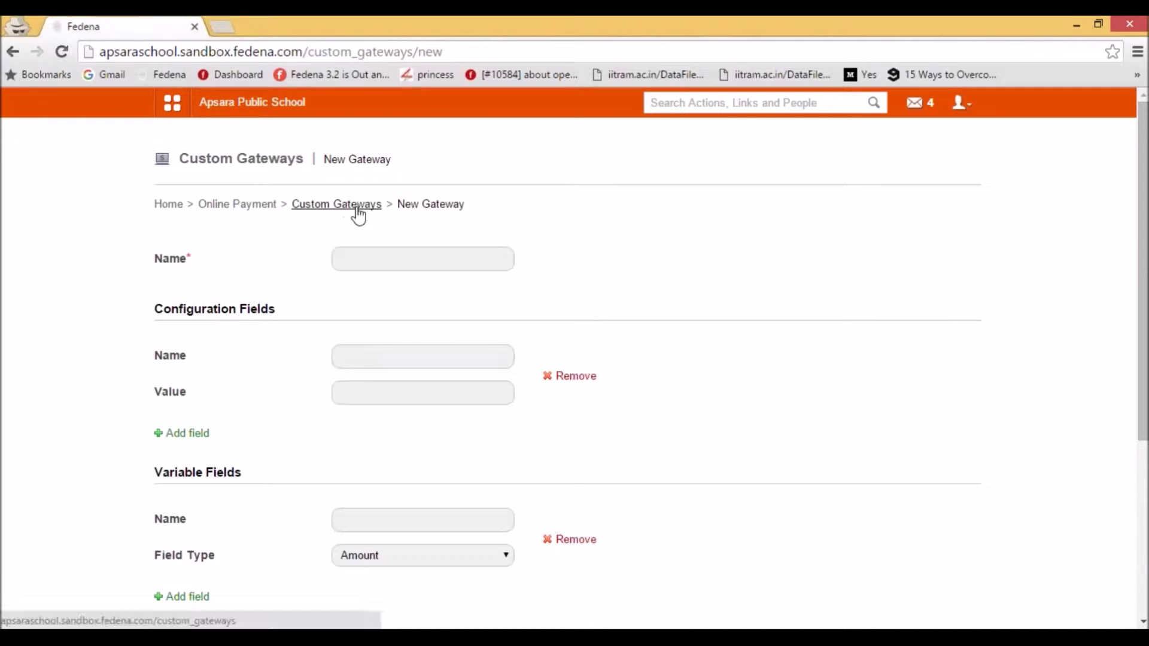
scroll(359, 215, down, 5)
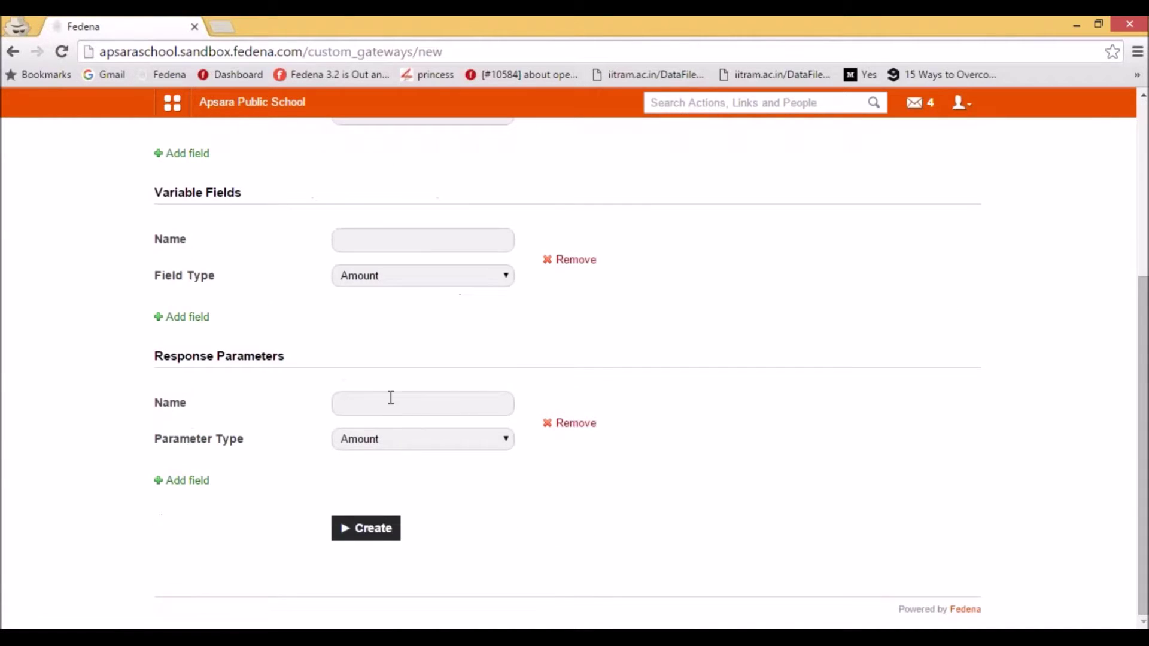
scroll(390, 397, up, 5)
click(336, 204)
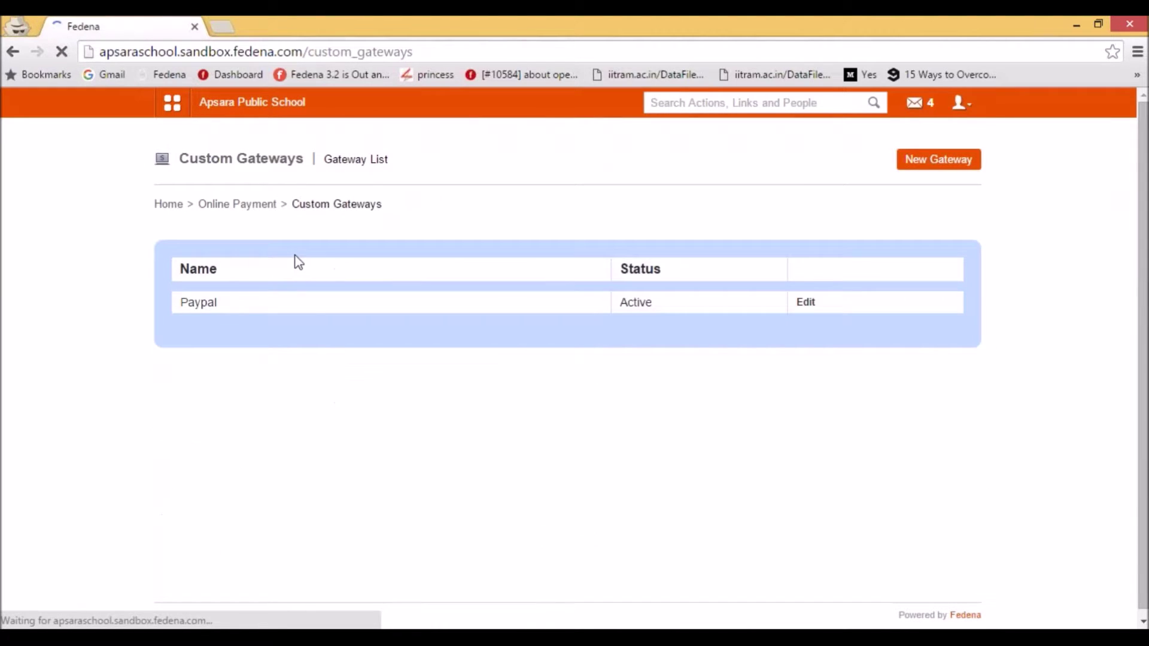
- Open the Paypal gateway's Edit form and review its configuration fields
click(805, 302)
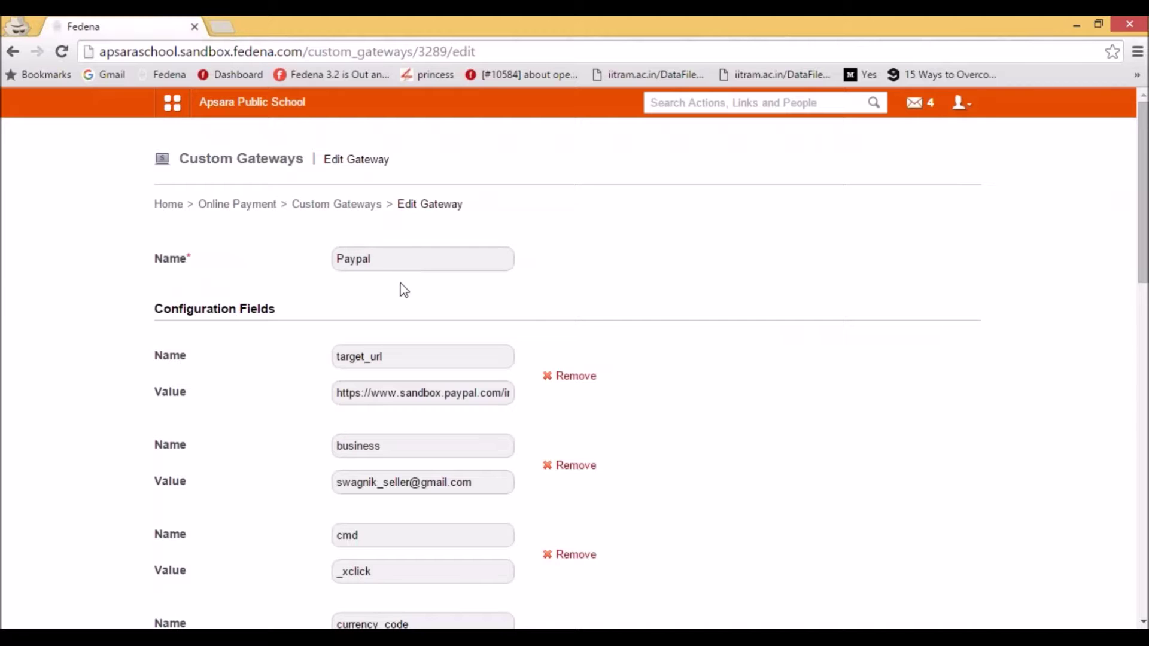
scroll(223, 335, down, 1)
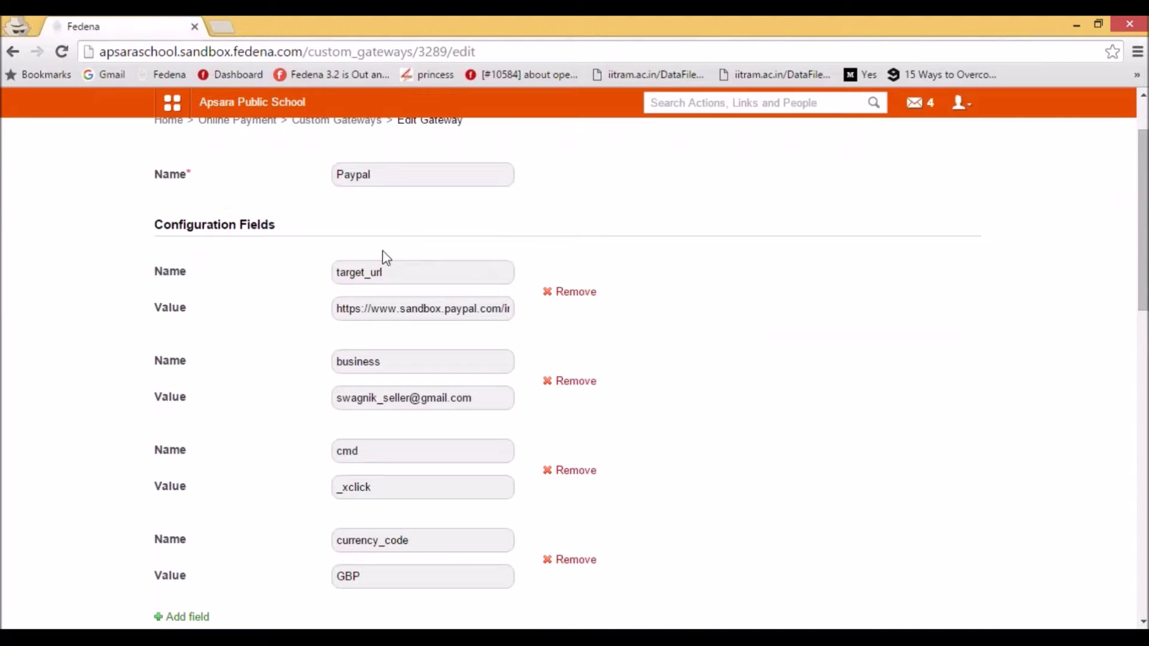
scroll(424, 377, down, 2)
scroll(425, 407, down, 2)
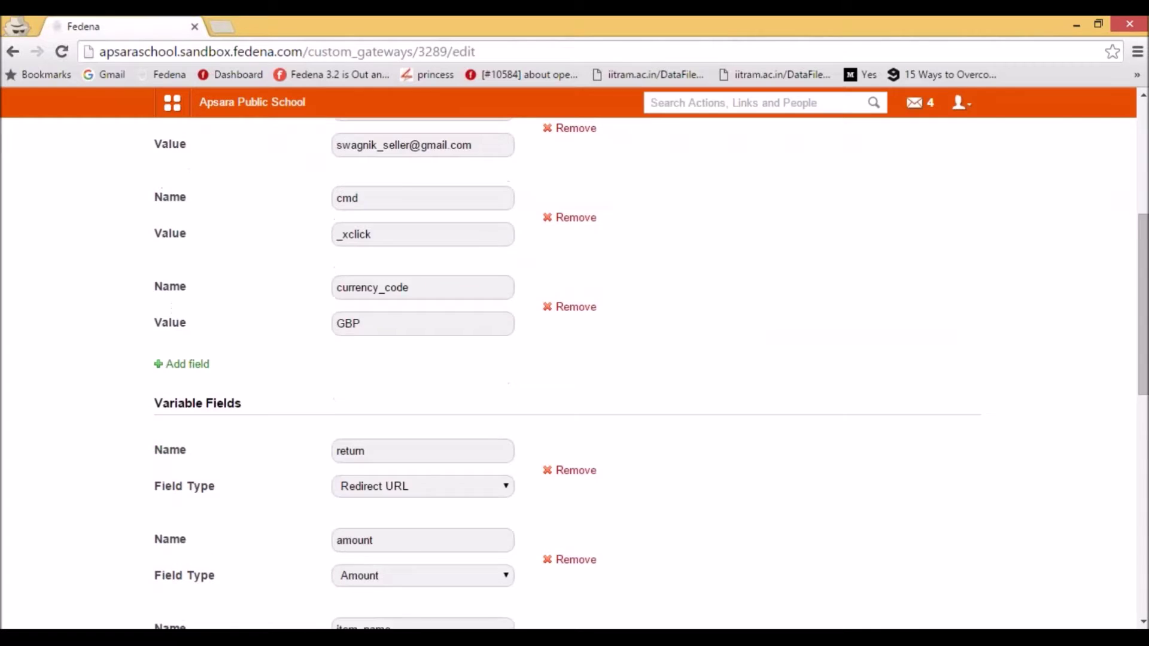
scroll(293, 346, down, 1)
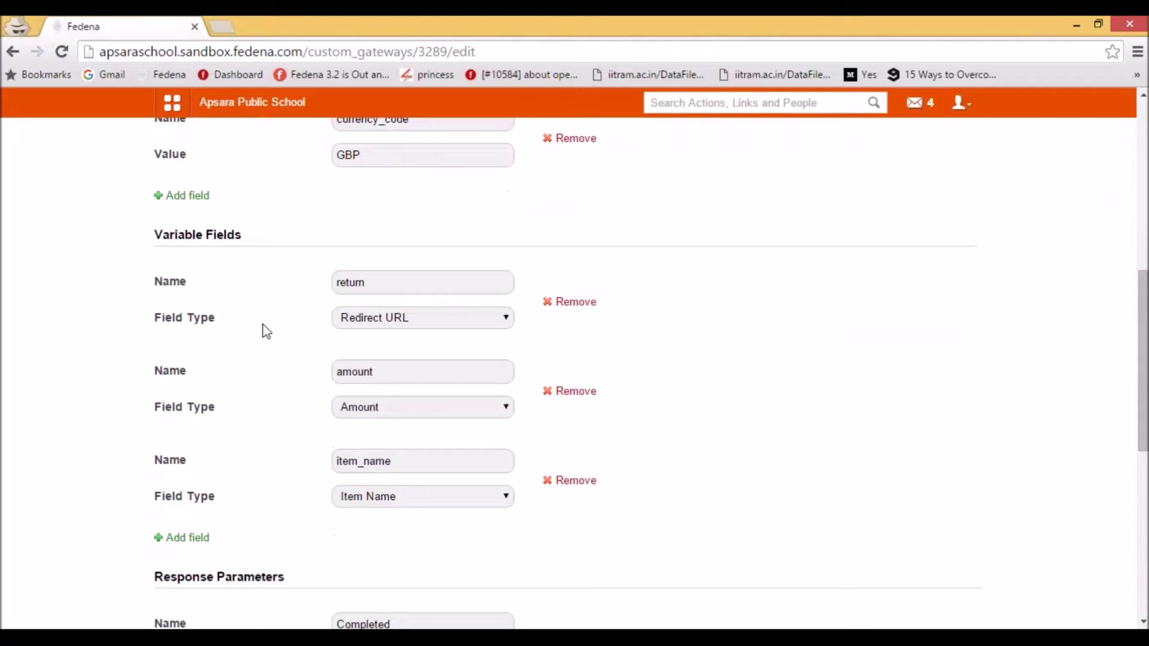
scroll(488, 362, down, 1)
- Check Paypal's variable fields (return, amount, item_name) and response parameters, then return to Online Payment
scroll(487, 362, up, 1)
scroll(121, 397, down, 3)
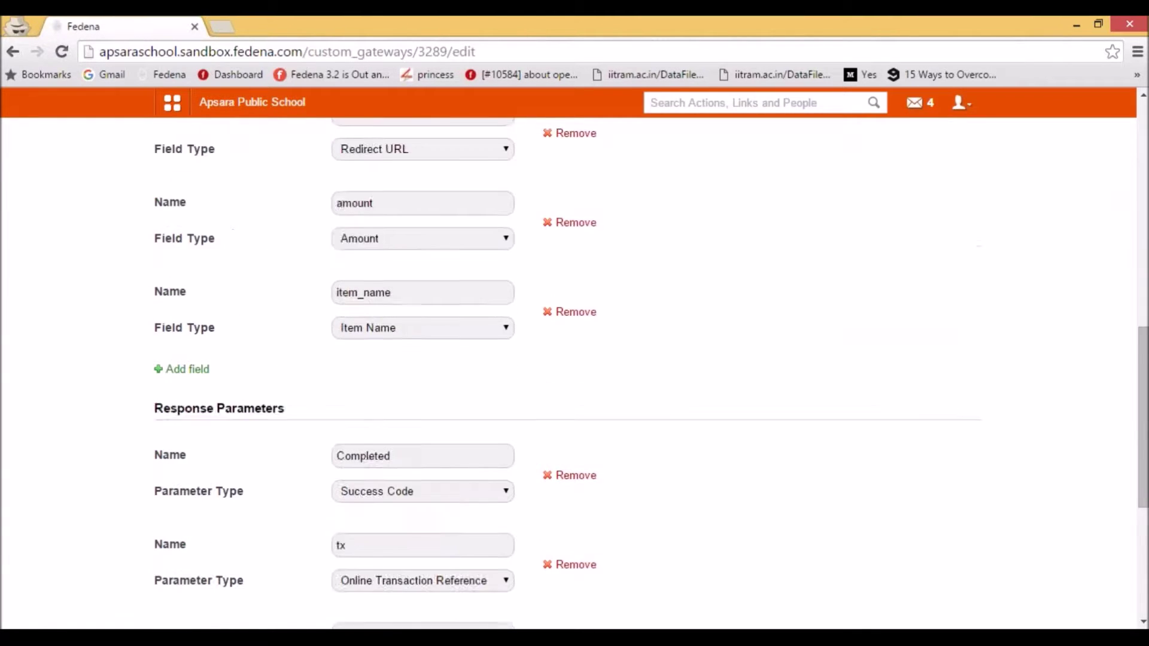
scroll(333, 371, down, 3)
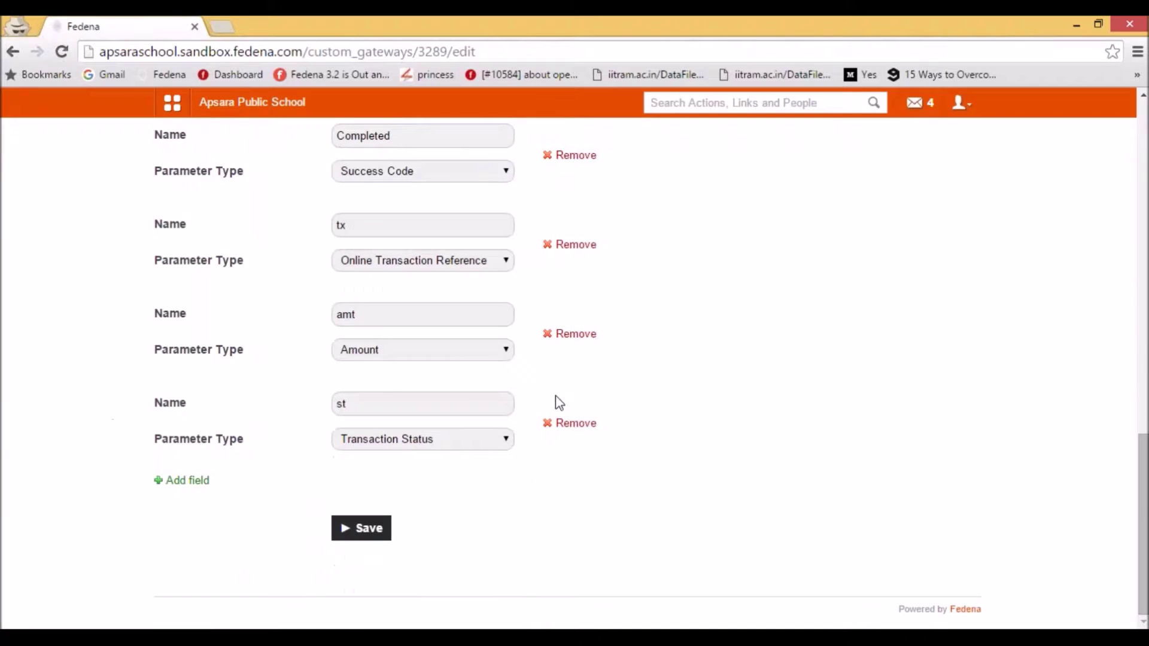
scroll(555, 396, up, 6)
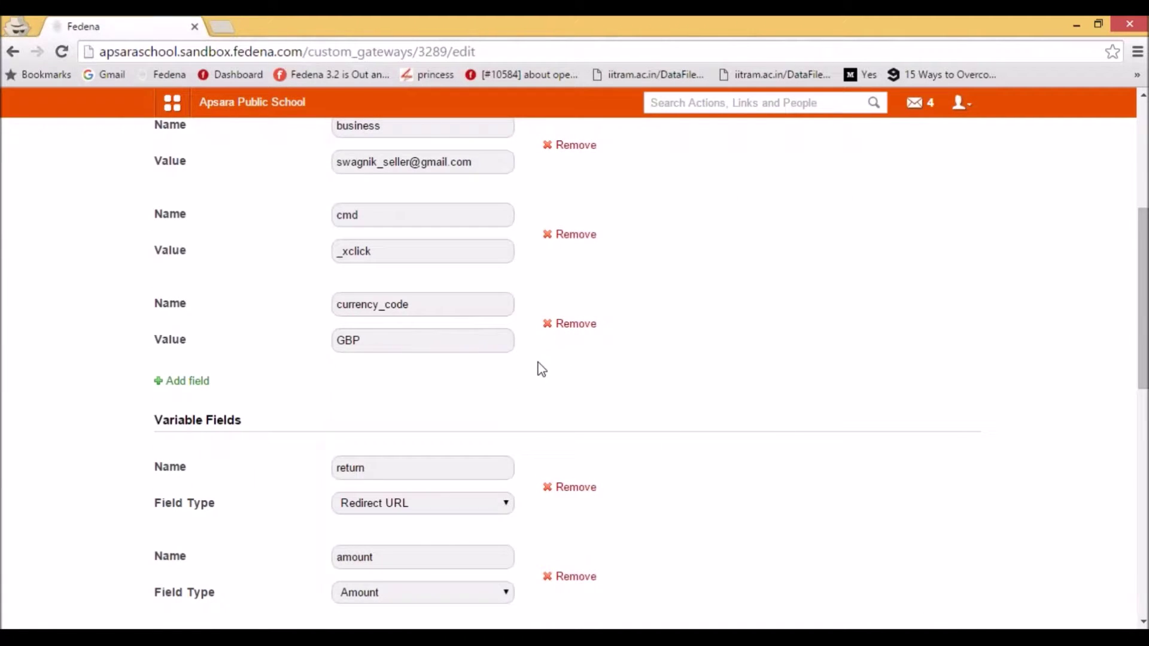
scroll(542, 369, up, 5)
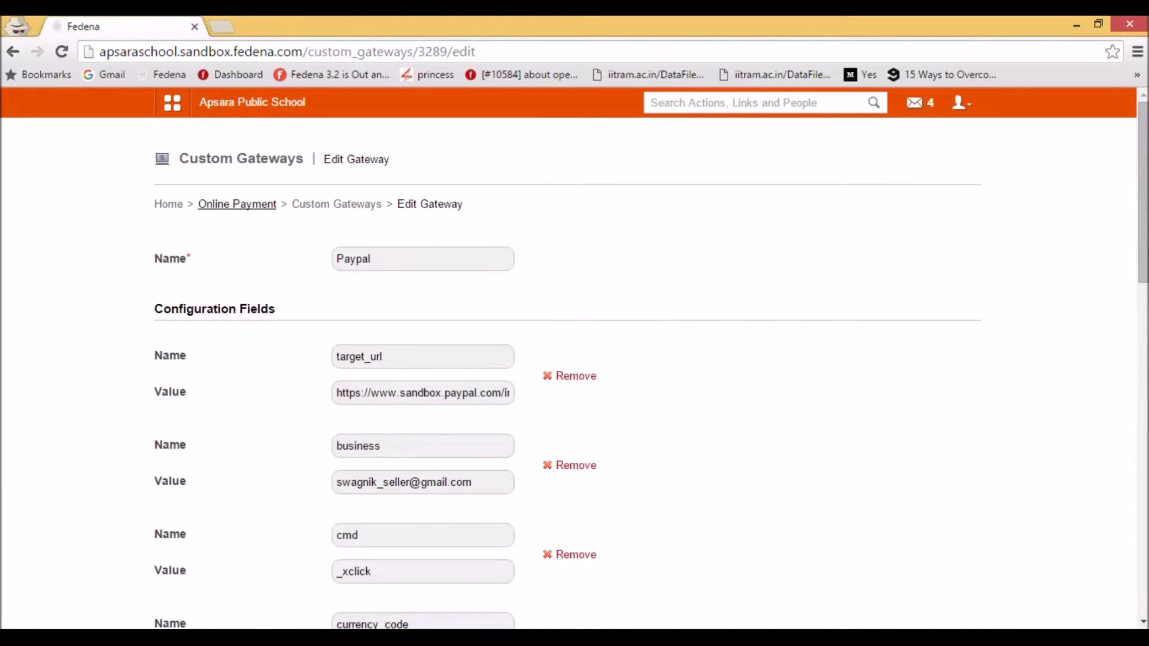
click(237, 204)
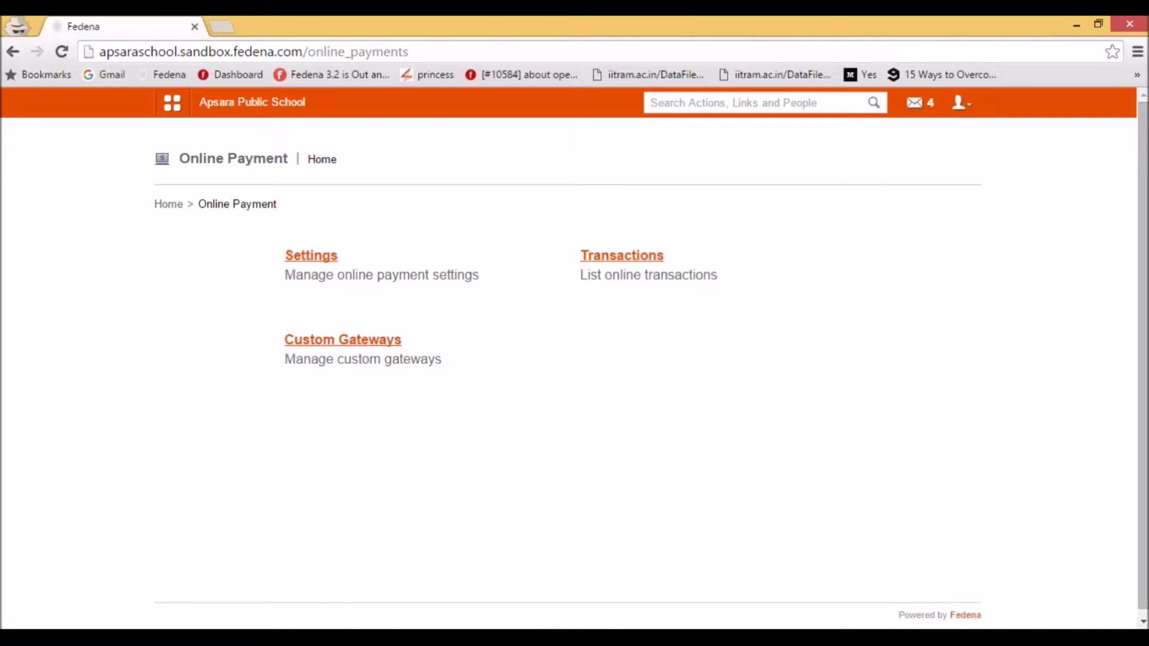
- Go to the Online Payment settings to see the configured payment gateways
click(320, 256)
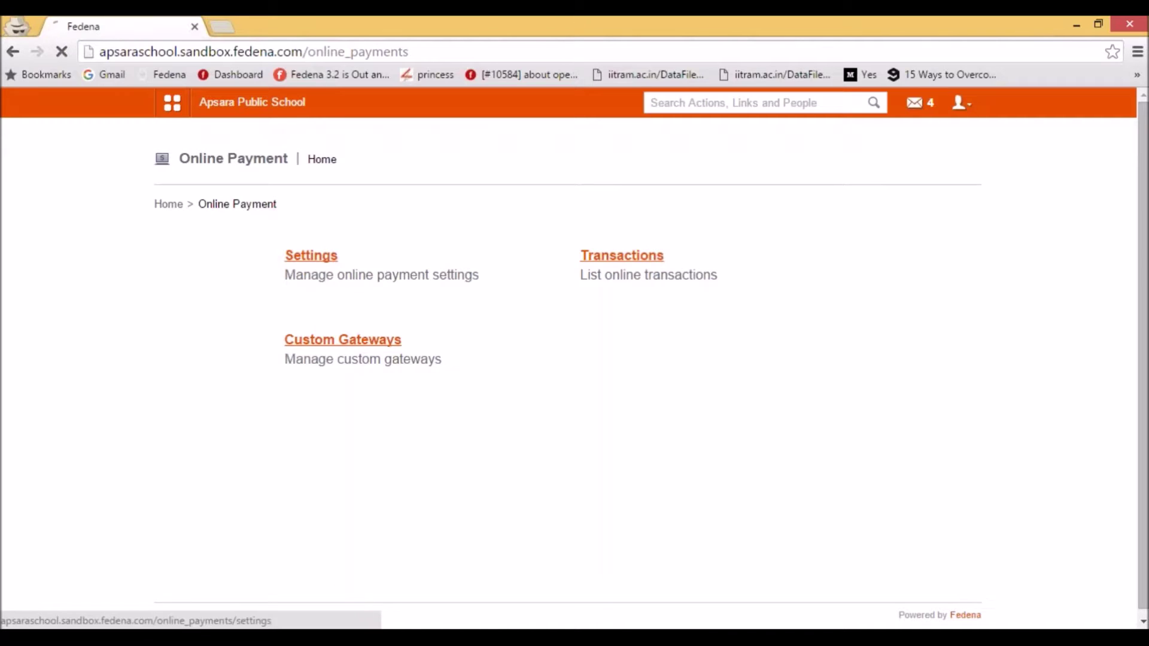
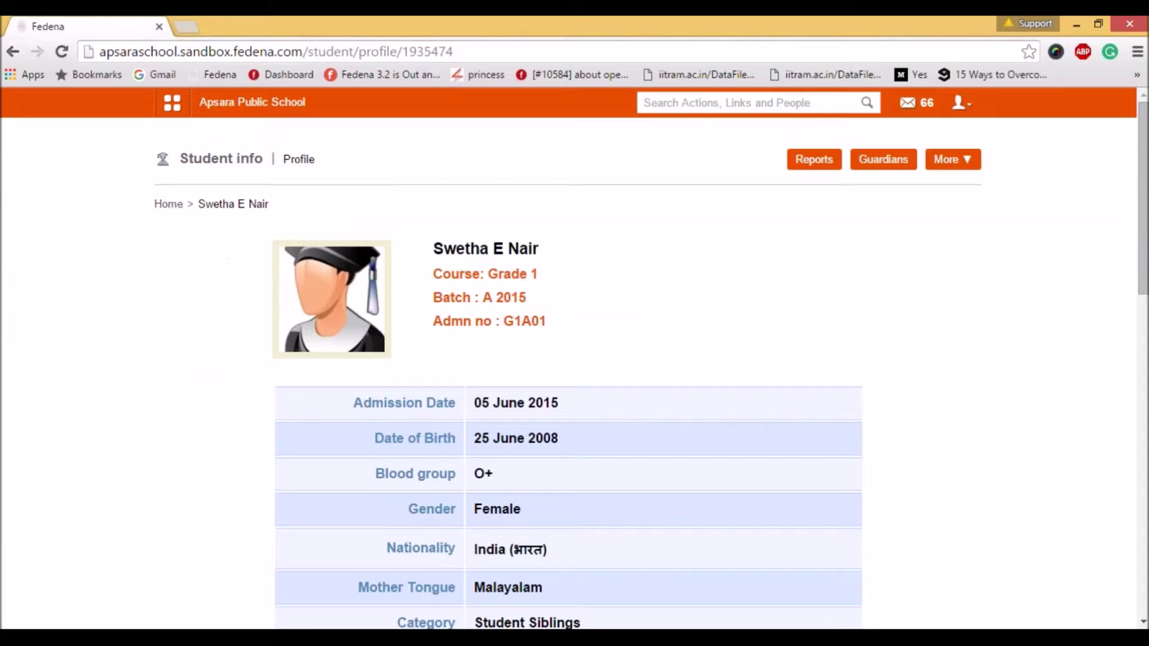
- Show the student's fee status and scroll to the unpaid 500.00 mangalore test transport fee
click(951, 160)
click(941, 186)
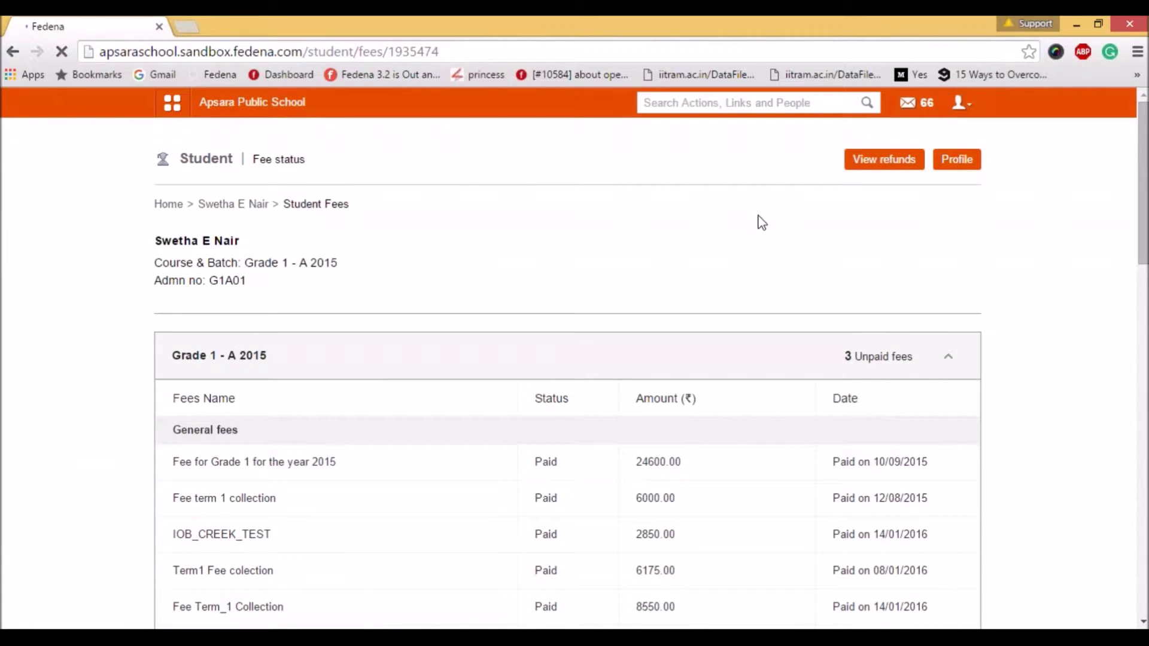
scroll(761, 222, down, 6)
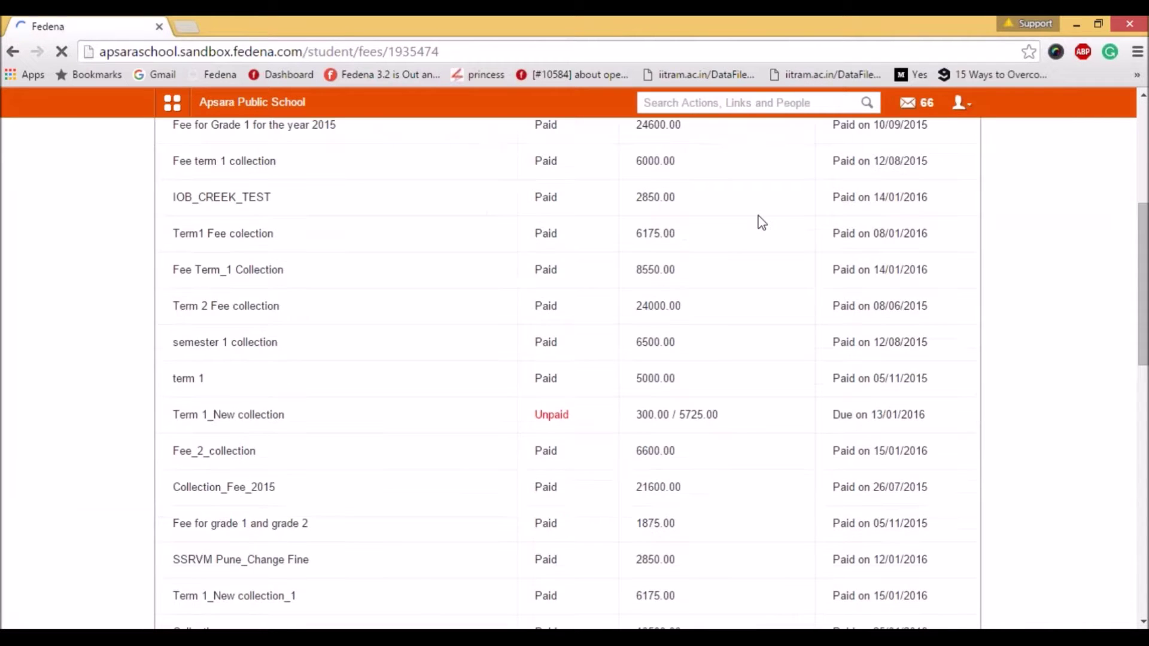
scroll(502, 243, down, 10)
scroll(429, 269, down, 5)
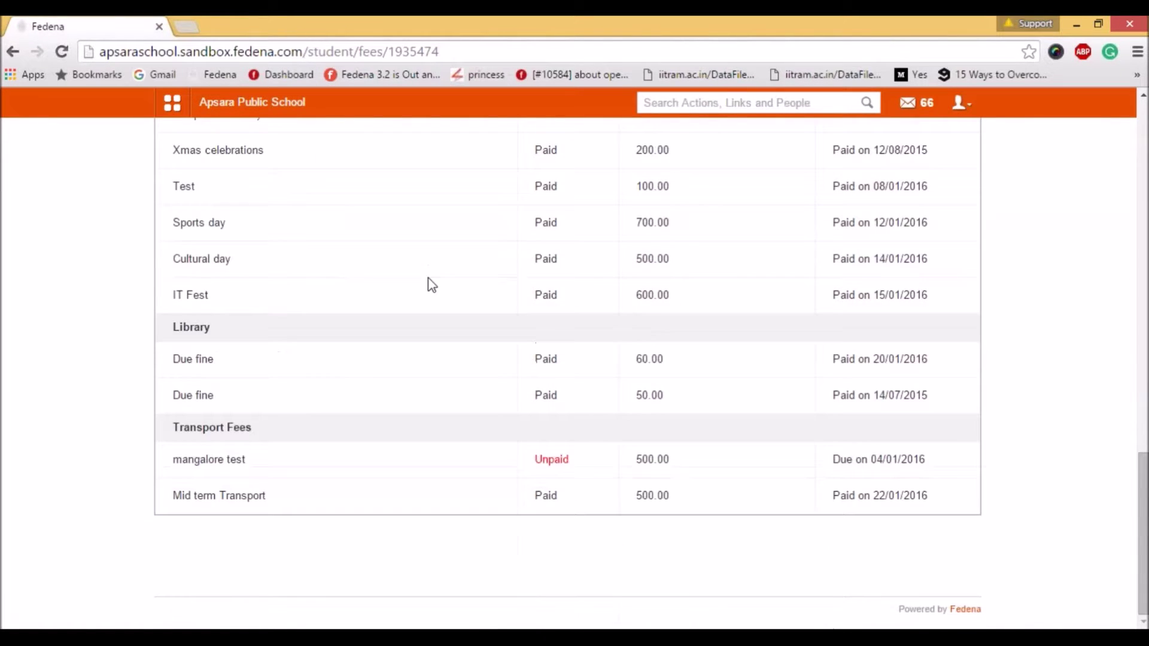
scroll(335, 383, up, 20)
scroll(341, 383, down, 20)
- Open the unpaid mangalore test transport fee and start paying its 500.00 through PayPal
click(199, 461)
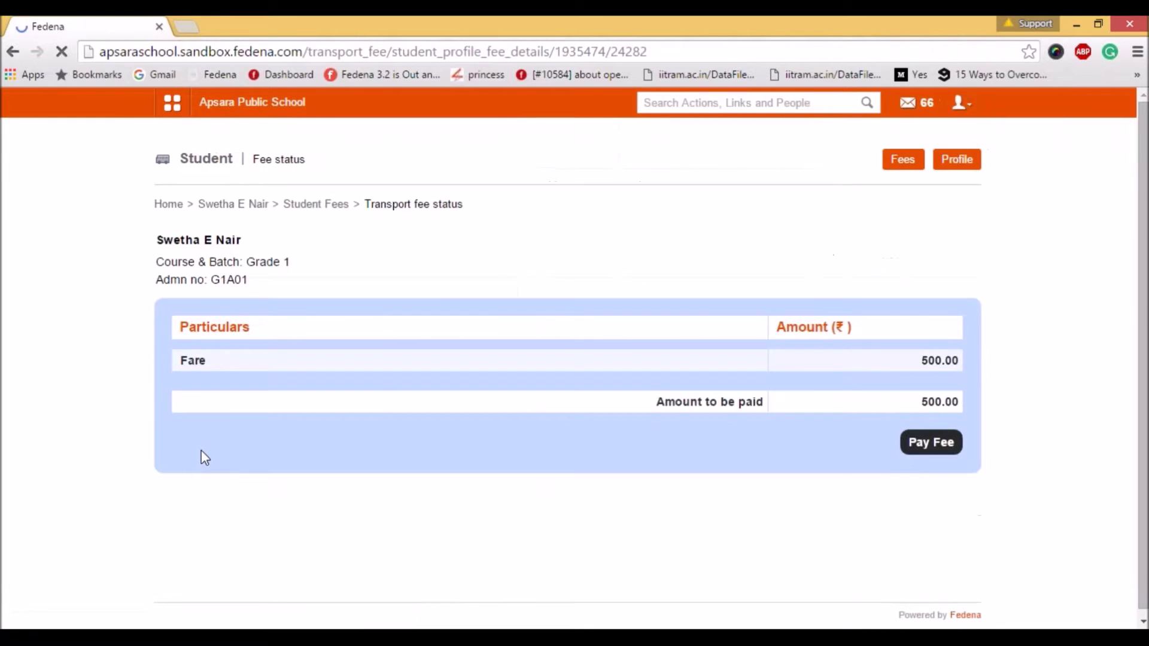
click(928, 442)
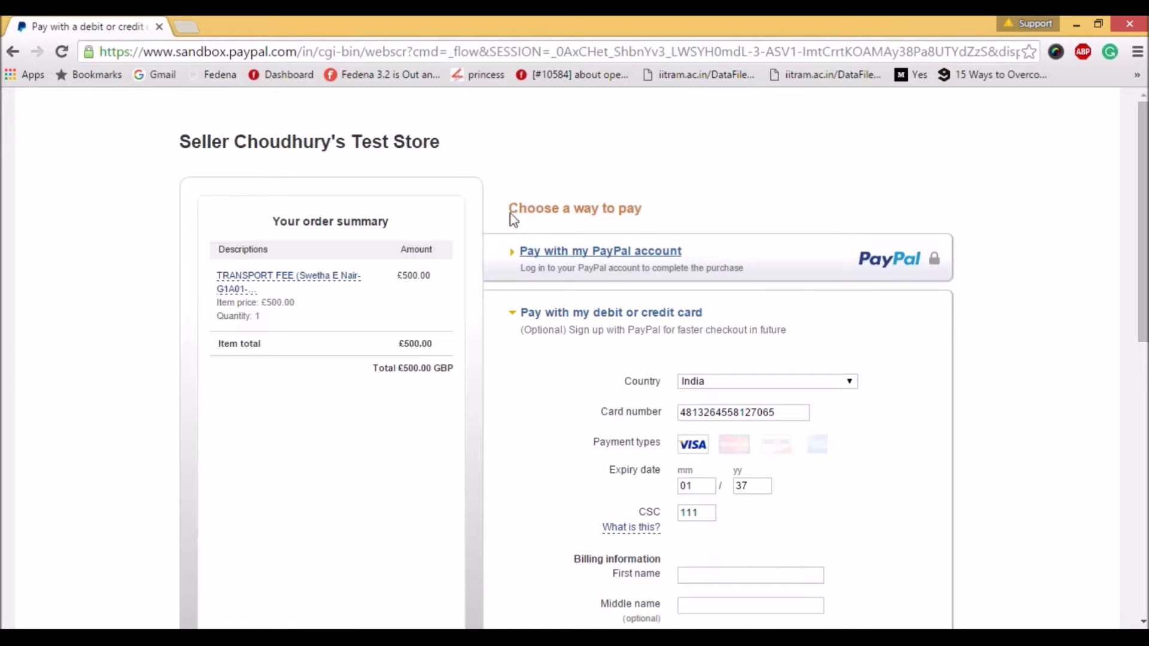
- Review the PayPal card checkout form, then switch to Fedena's admin Payment Gateways window
scroll(726, 290, down, 1)
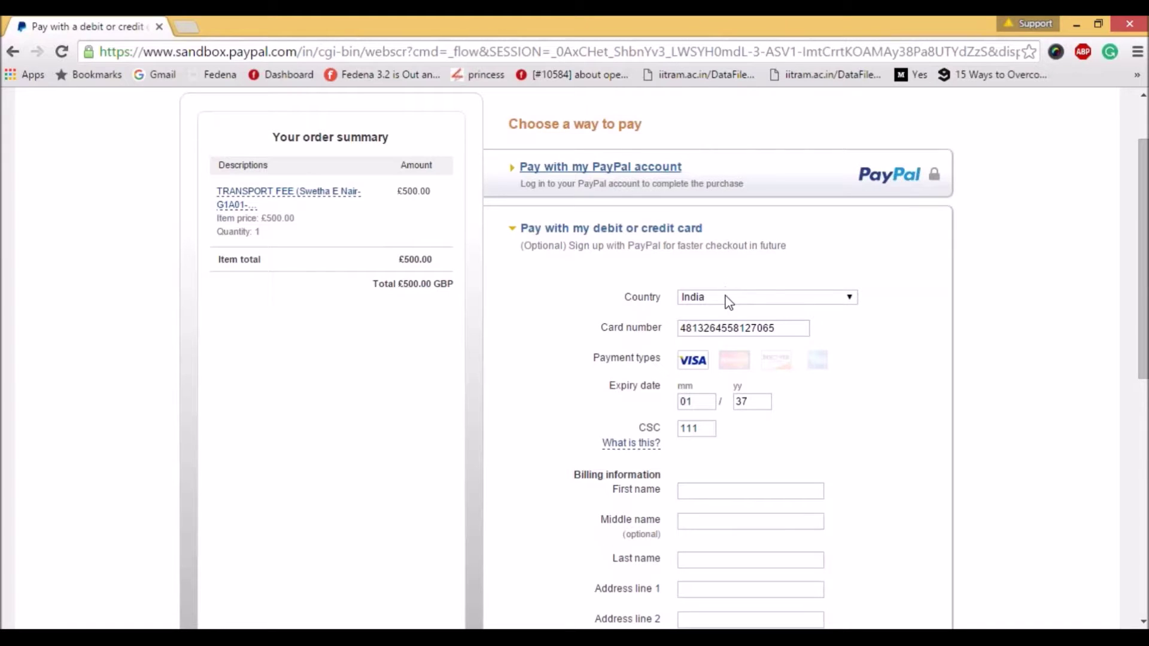
scroll(726, 320, down, 2)
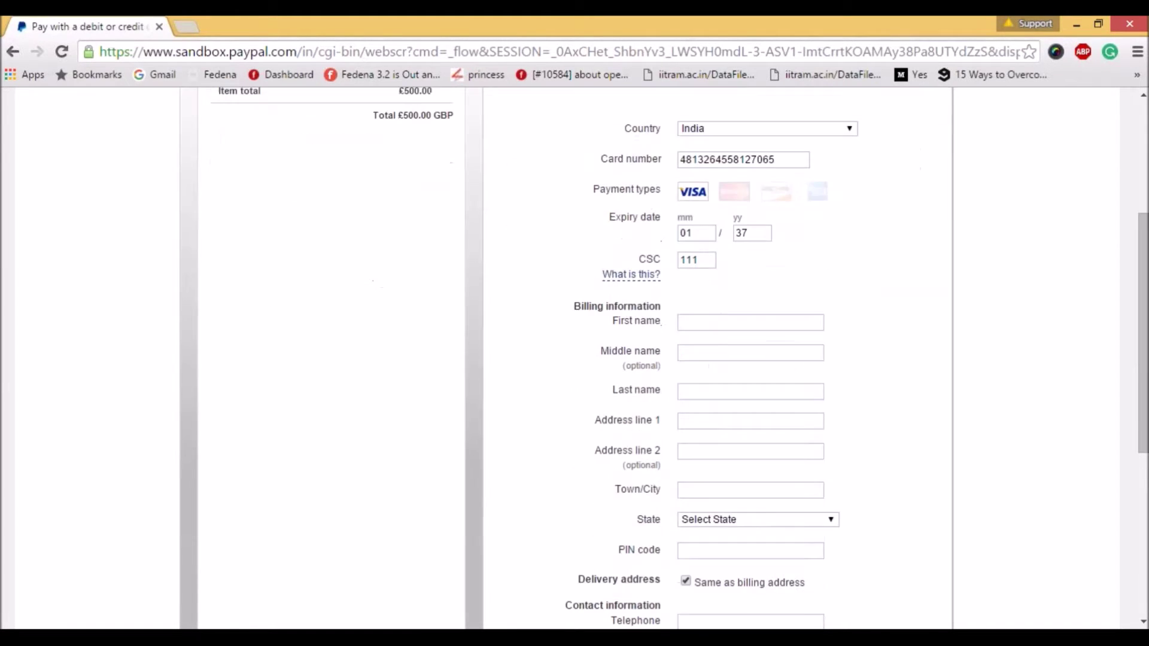
scroll(600, 350, down, 3)
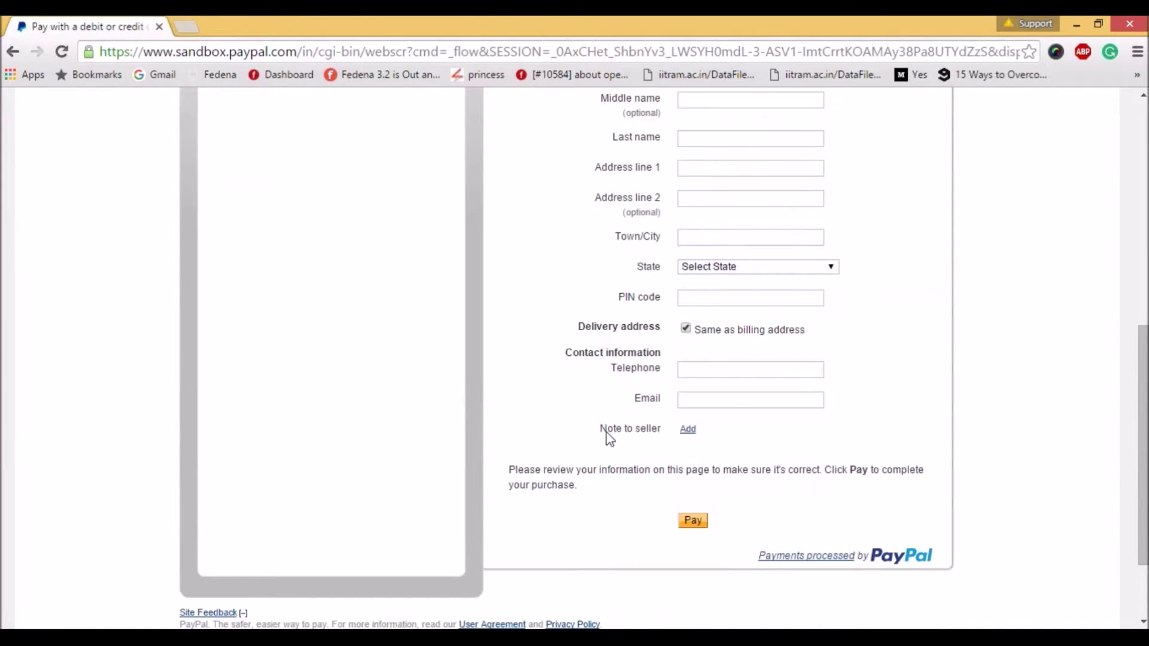
scroll(541, 439, down, 2)
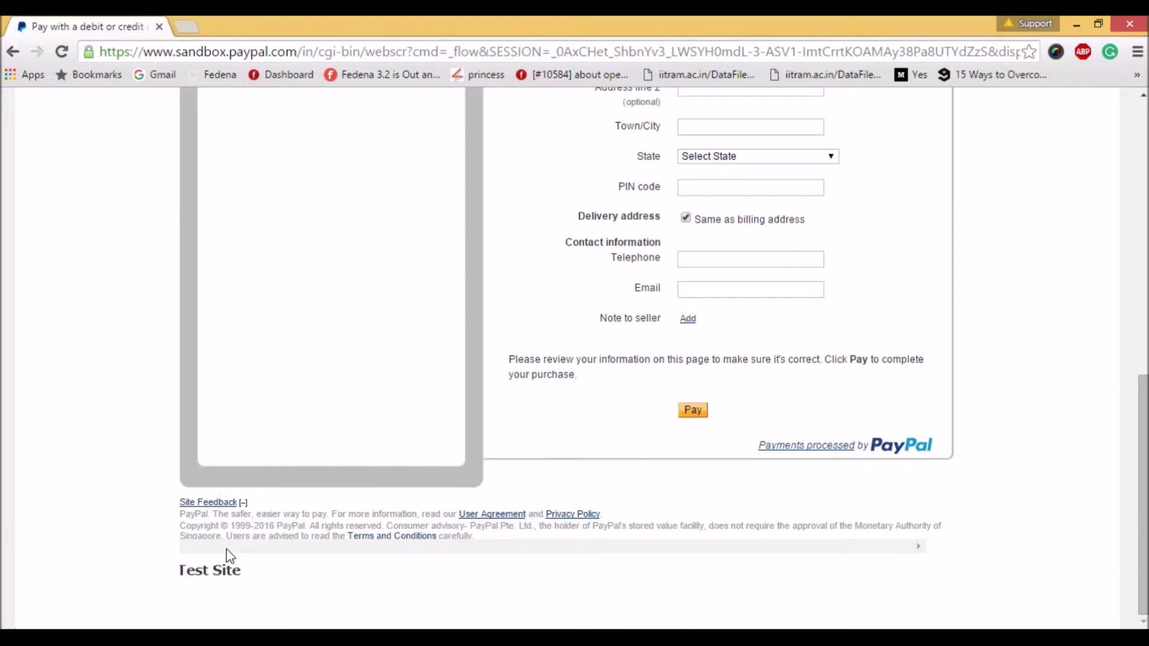
click(233, 637)
click(141, 553)
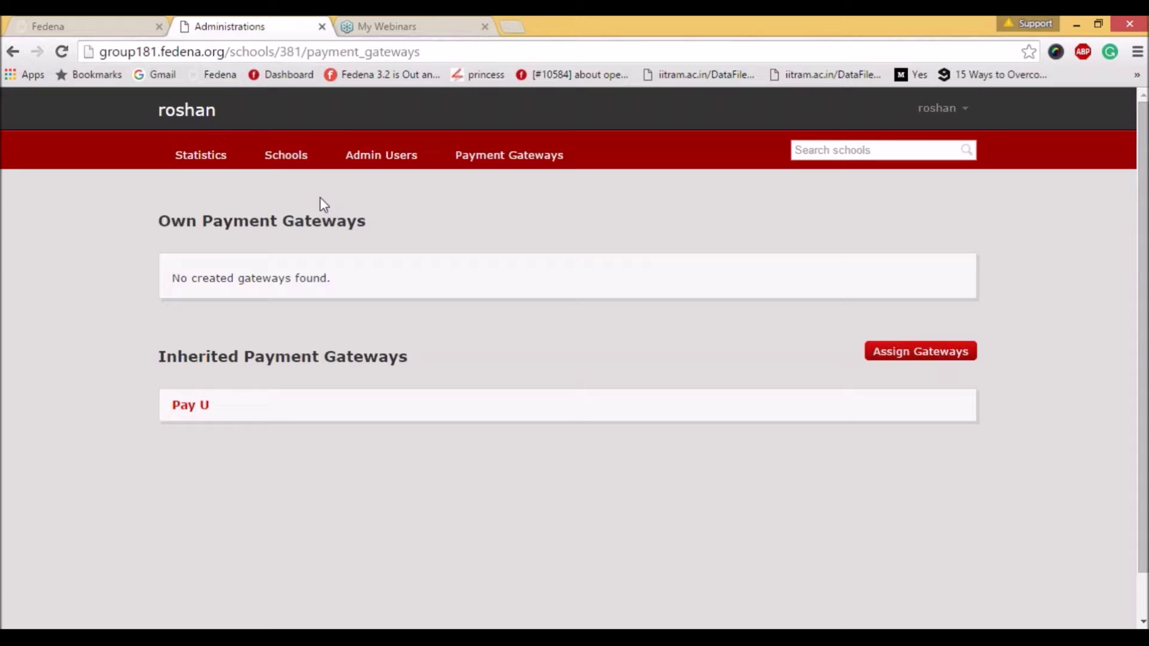
- Open the school from the Schools list and view its Plugins tab
click(304, 158)
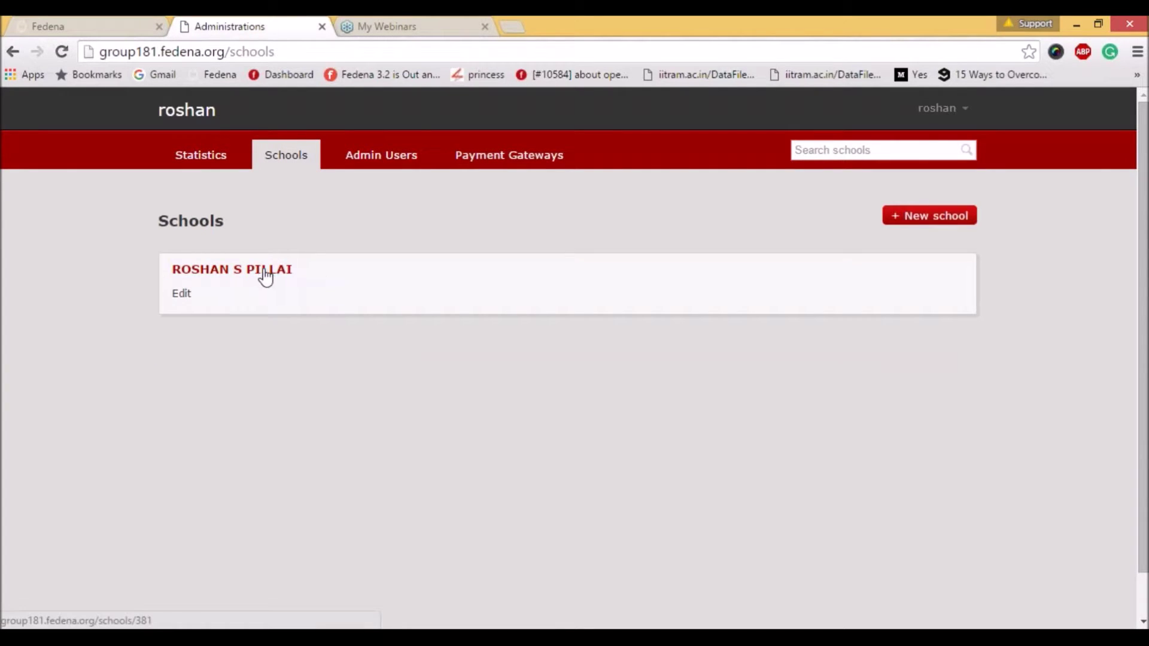
click(265, 277)
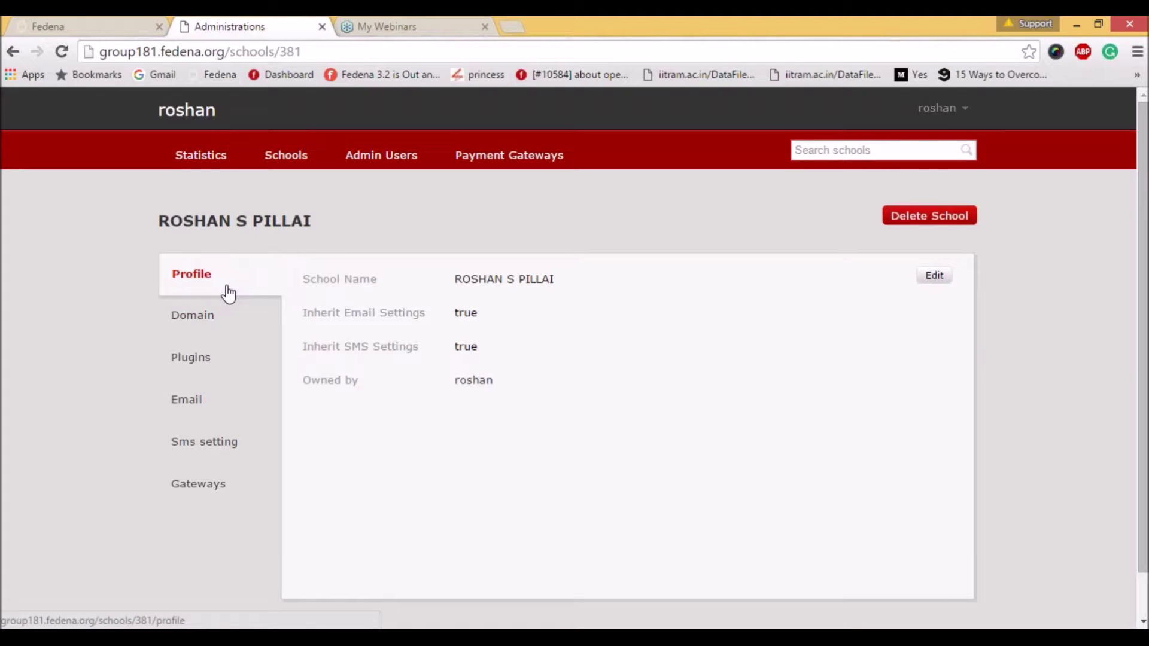
click(201, 356)
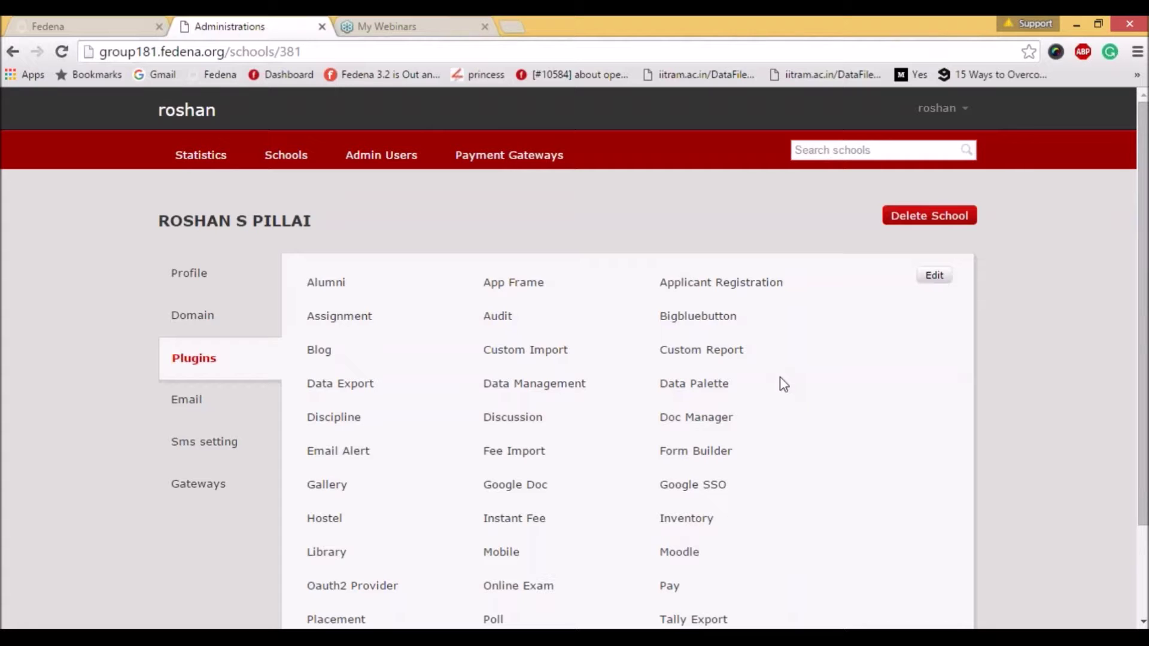
- Edit the school's plugins, toggling Pay off and back on so every plugin stays ticked
click(932, 278)
scroll(649, 403, down, 5)
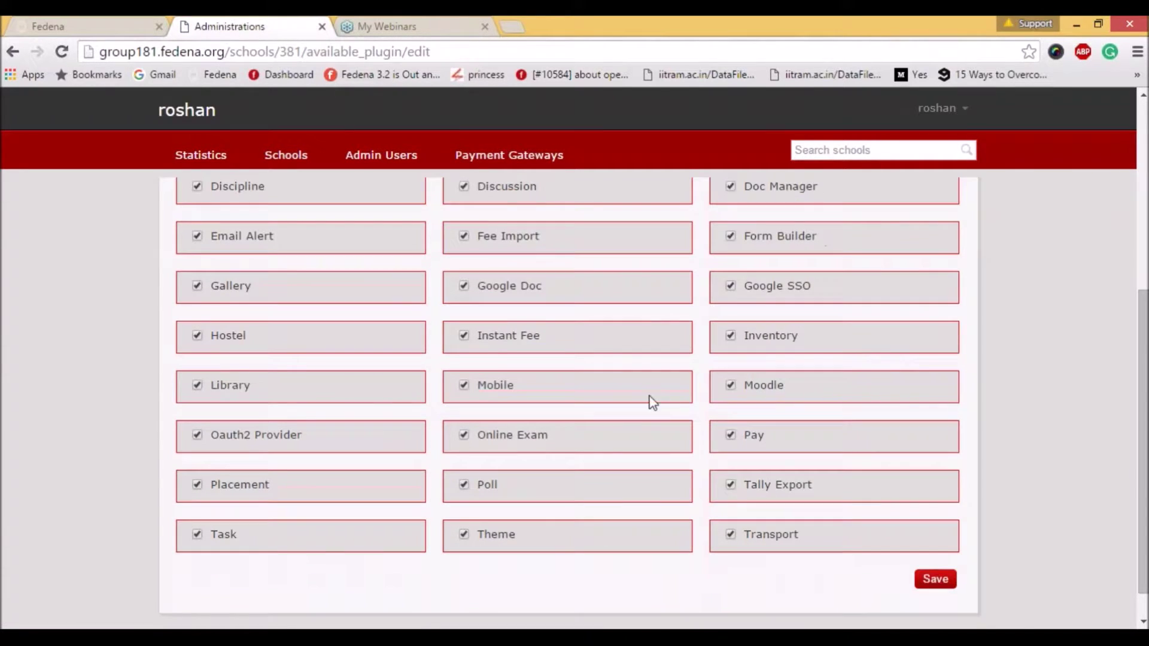
scroll(200, 449, up, 4)
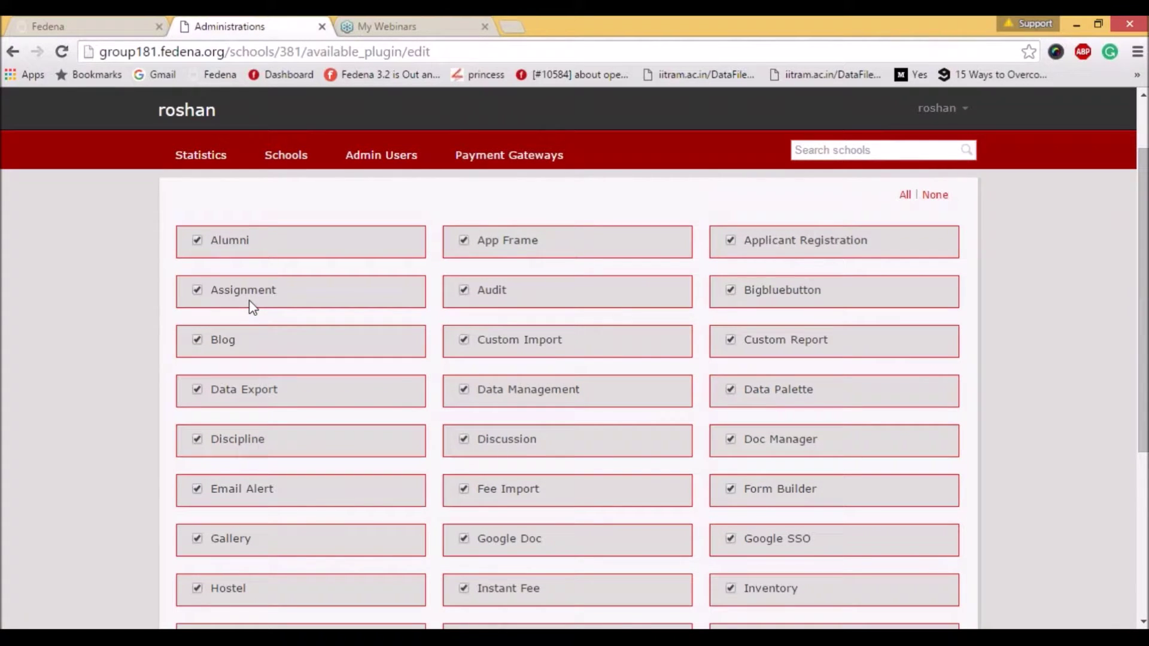
scroll(249, 299, down, 1)
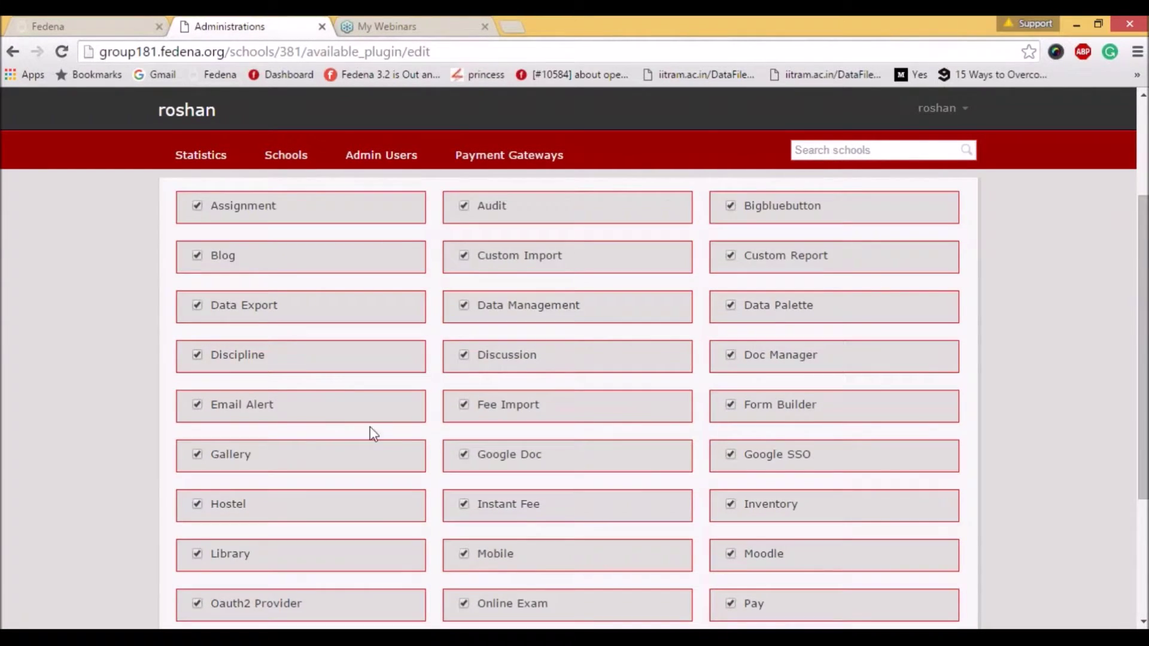
scroll(377, 440, down, 1)
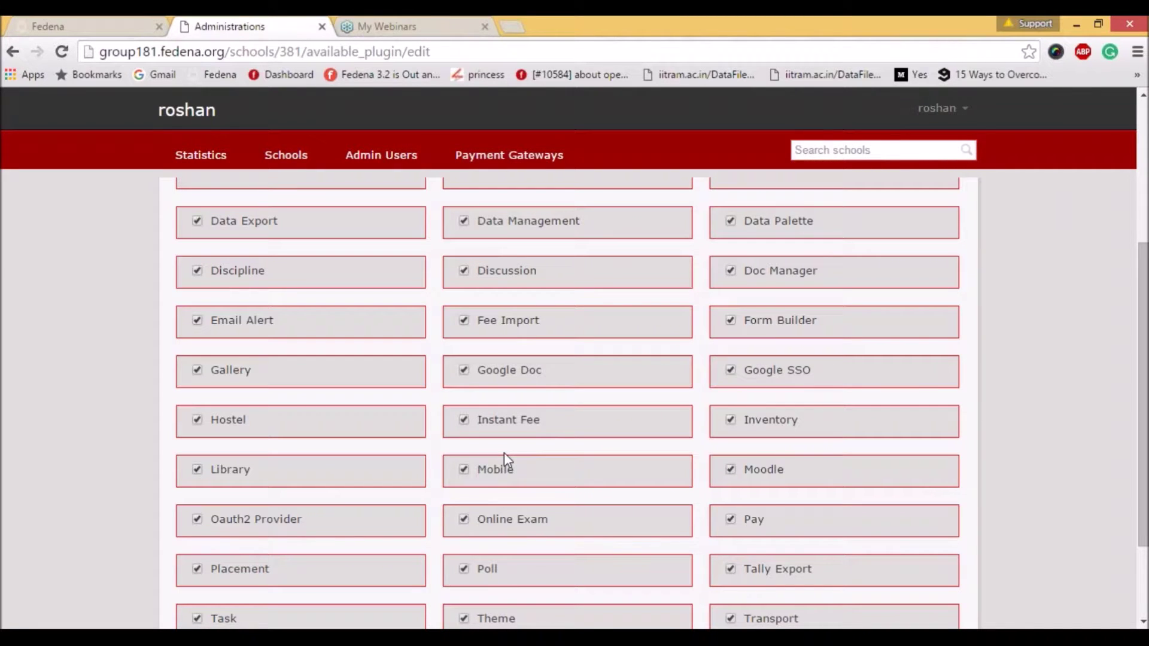
click(731, 520)
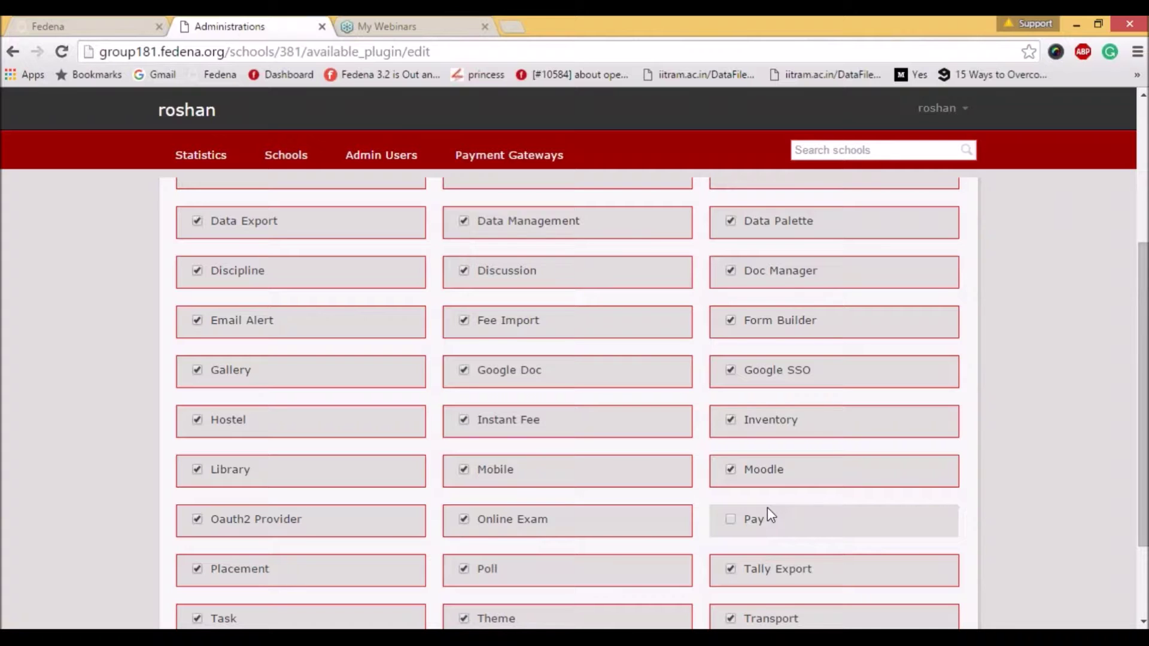
click(731, 520)
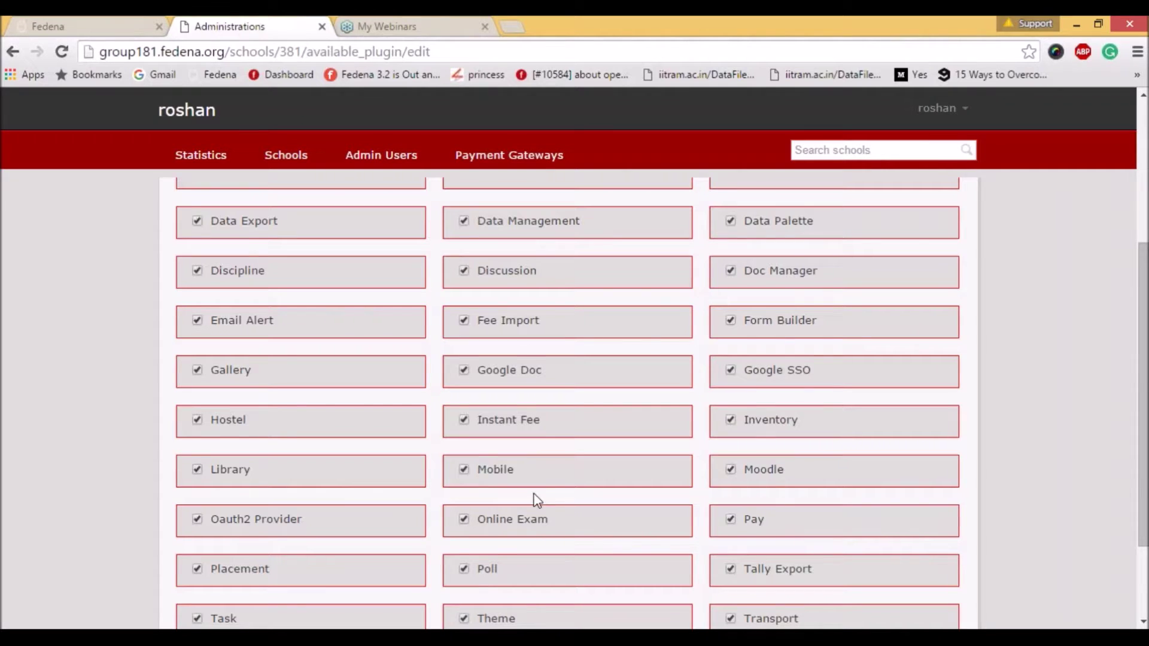
scroll(534, 500, up, 4)
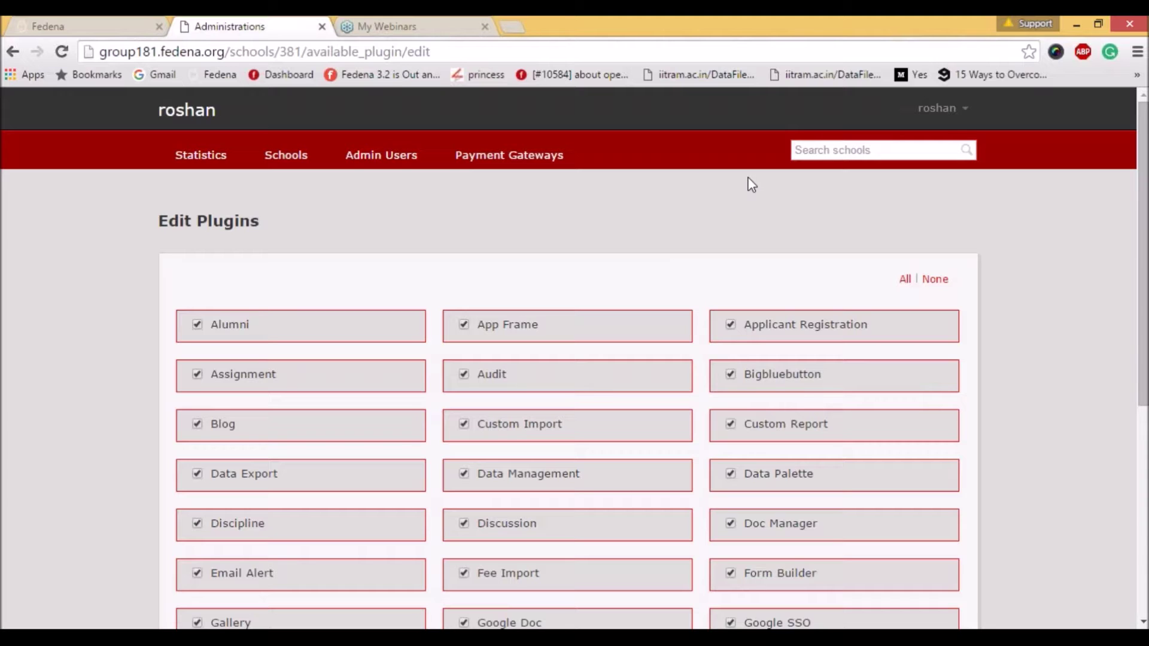
- Edit the Company profile's SMTP email settings for smtp.gmail.com, port 587
click(952, 112)
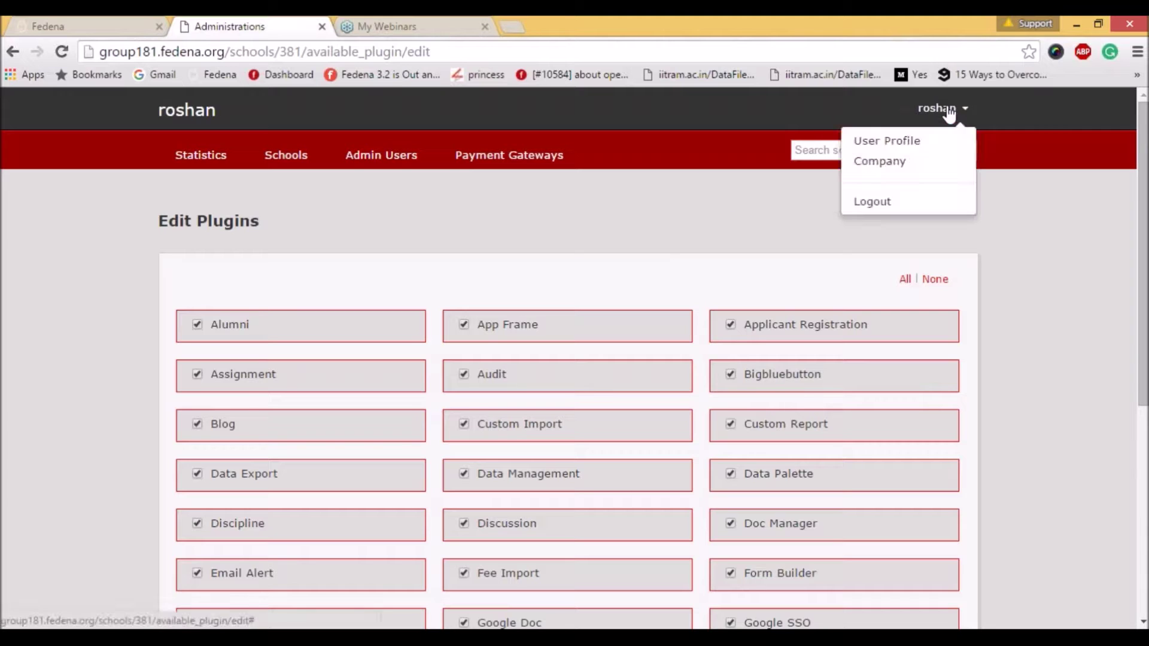
click(903, 168)
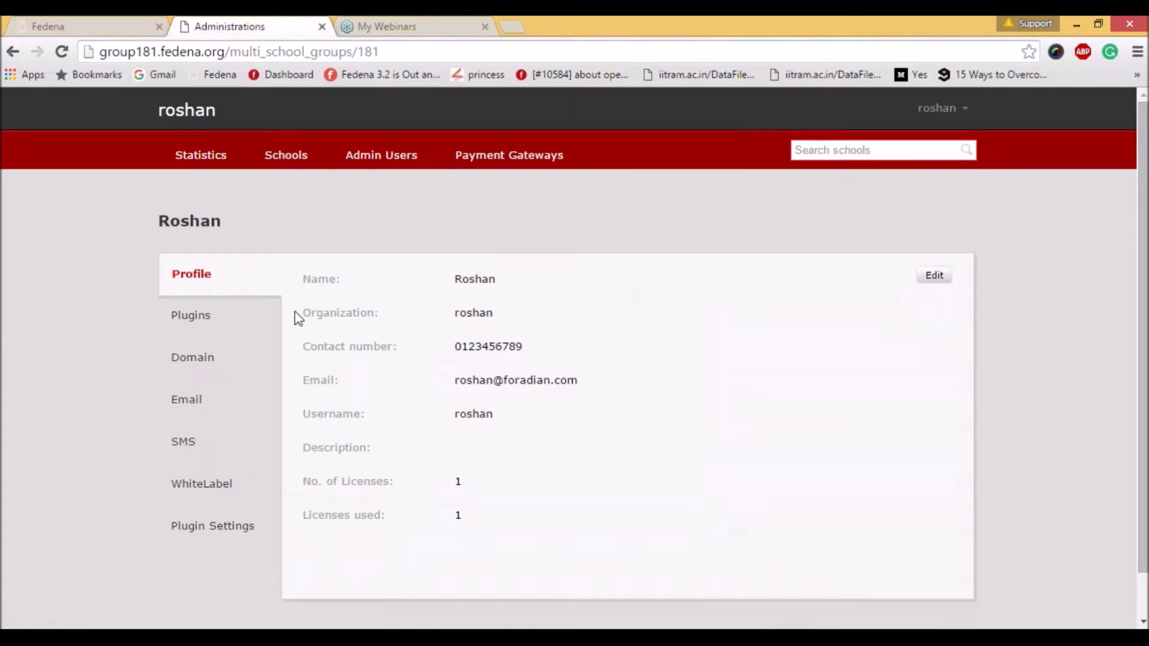
click(229, 408)
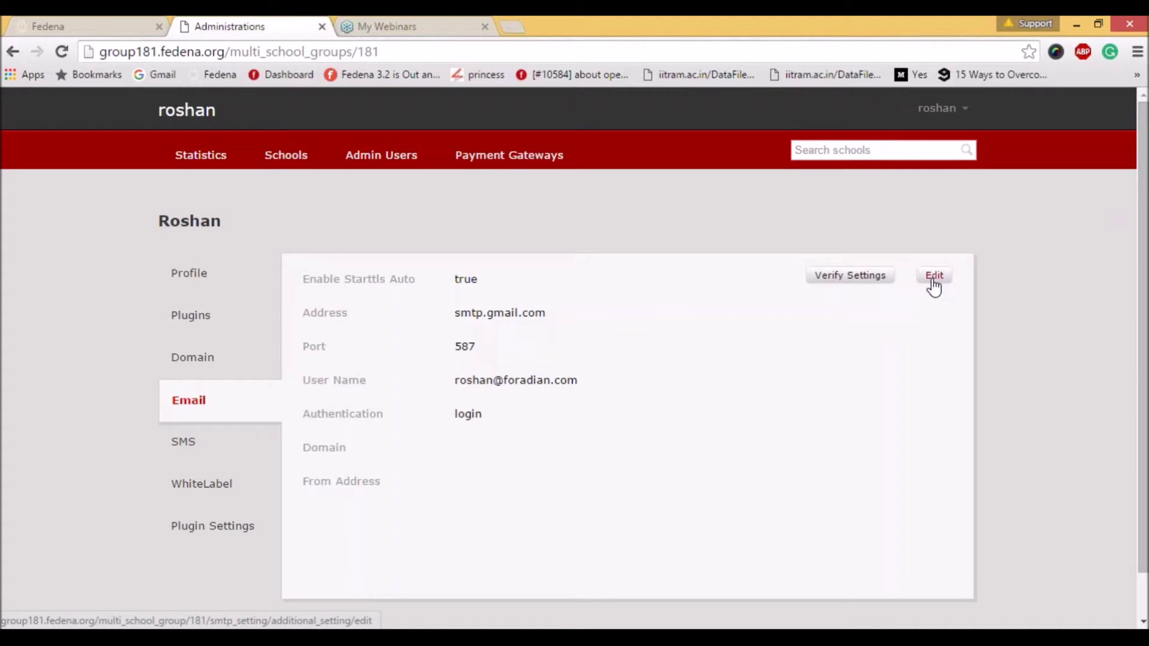
click(932, 281)
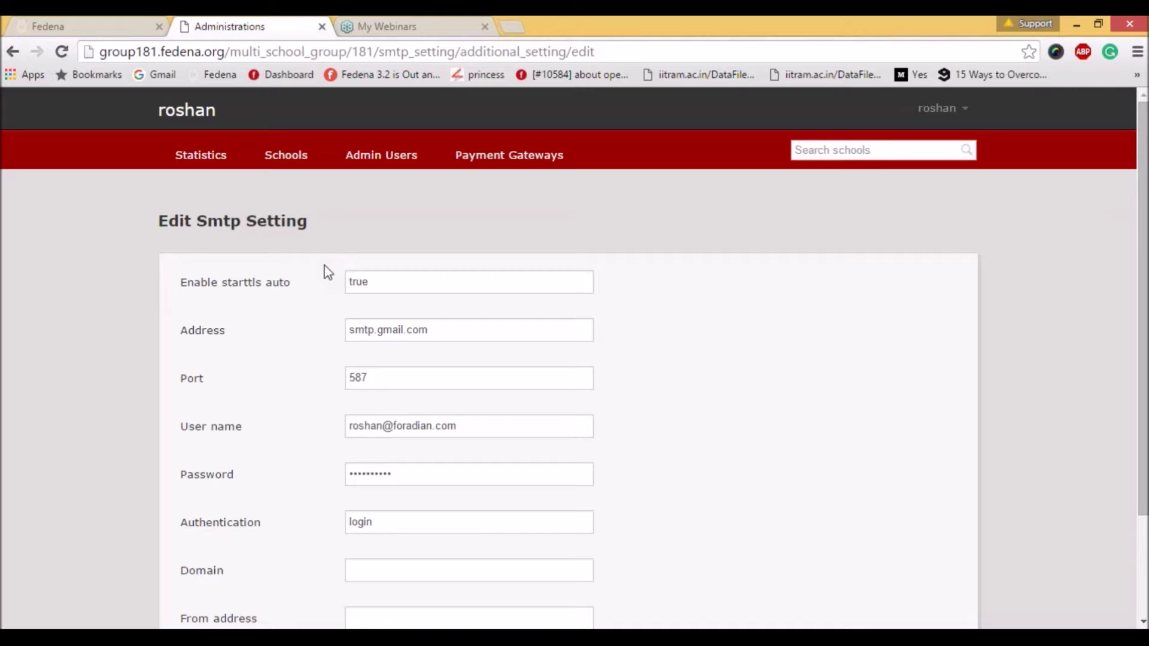
- Save the SMTP settings for smtp.gmail.com on port 587 and view the saved Email tab
scroll(359, 276, down, 2)
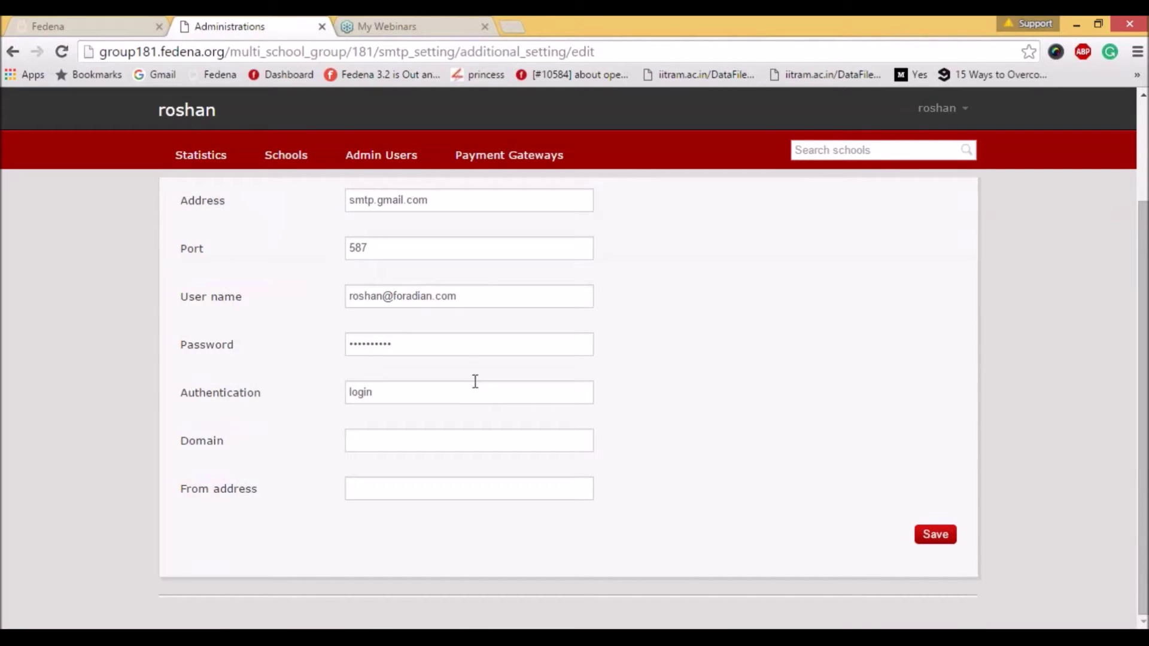
scroll(473, 383, up, 1)
scroll(419, 409, up, 1)
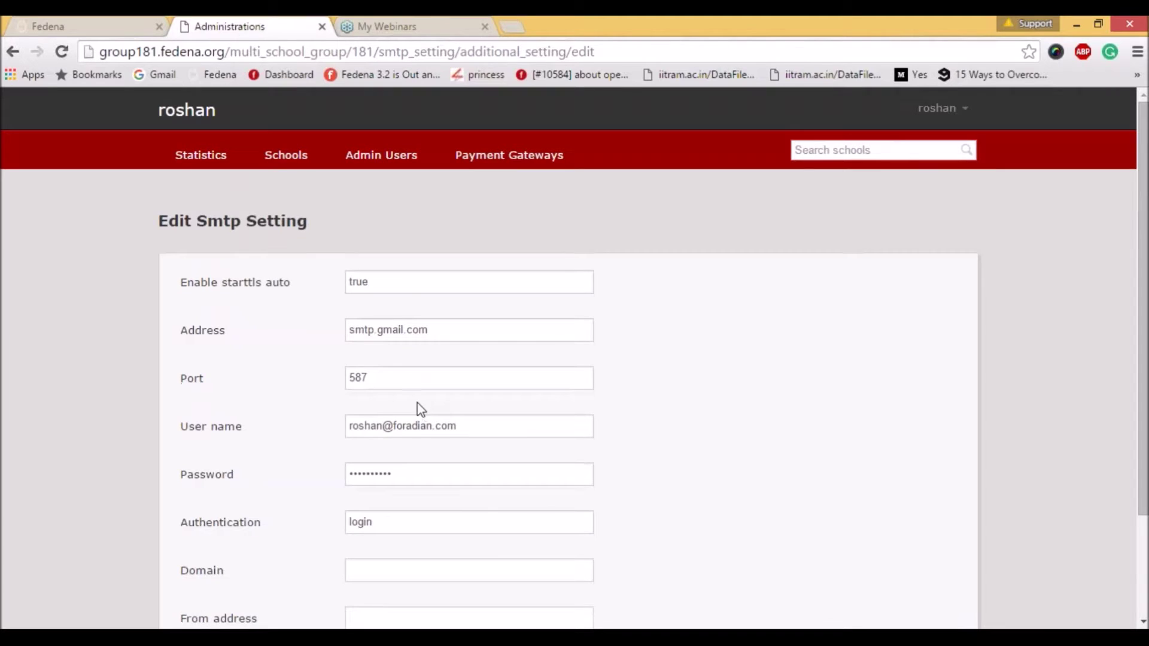
scroll(778, 479, down, 2)
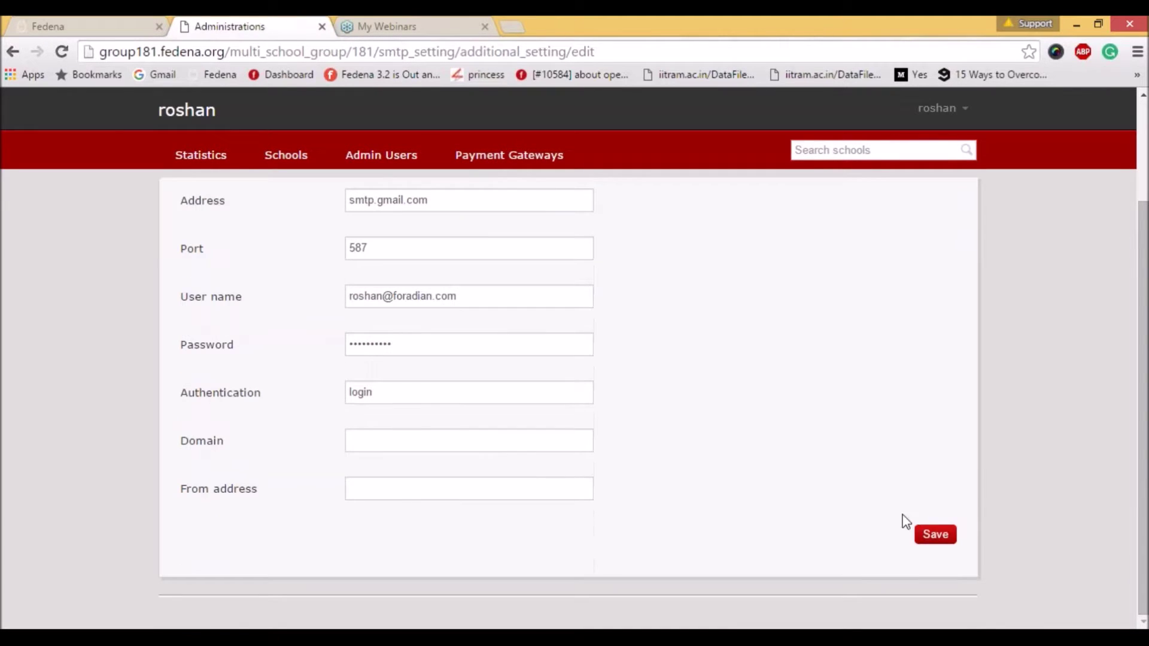
click(924, 536)
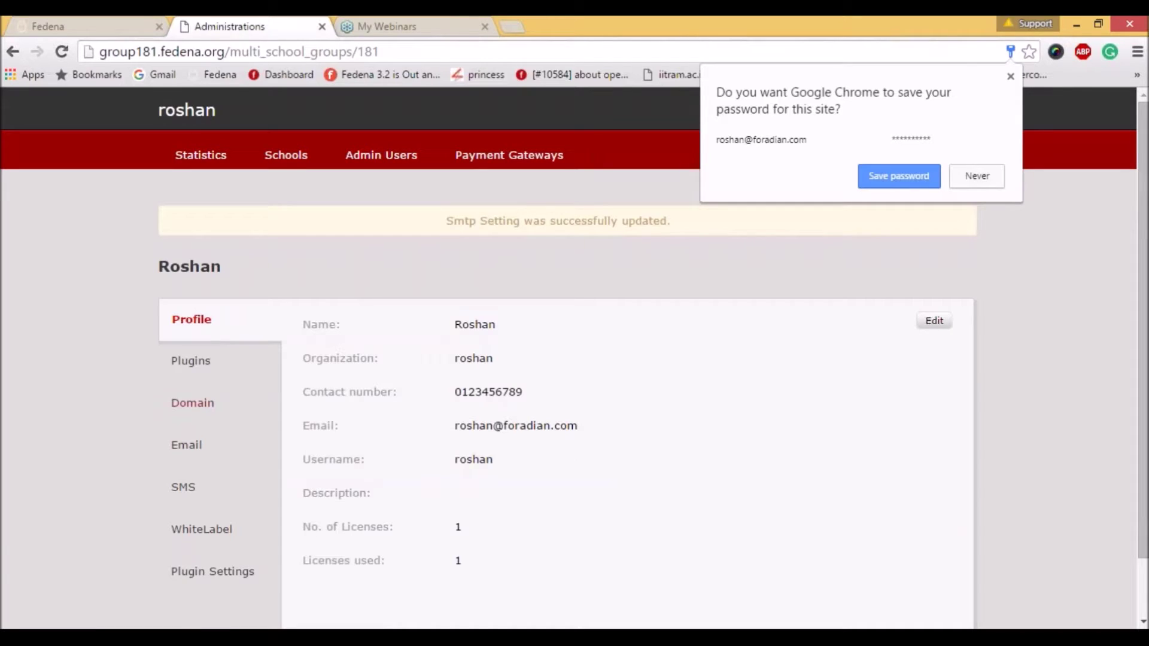
click(218, 445)
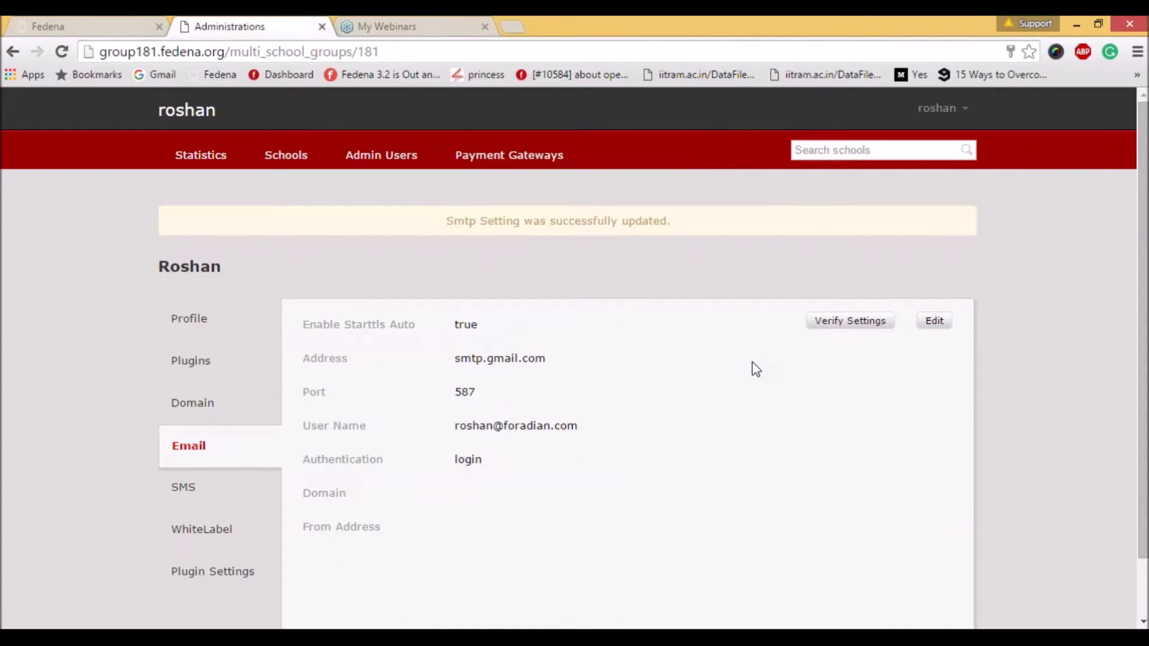
- Run Verify Settings on the group's SMTP email configuration
click(871, 316)
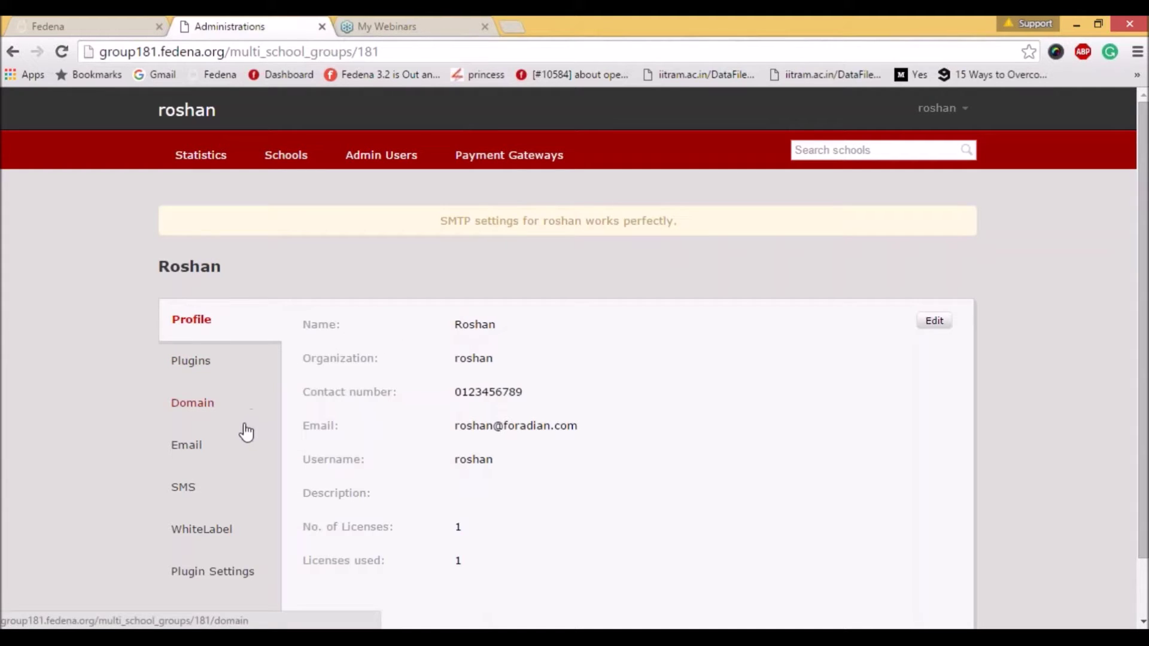
- Edit the school and save it with Inherit email settings kept checked
click(312, 160)
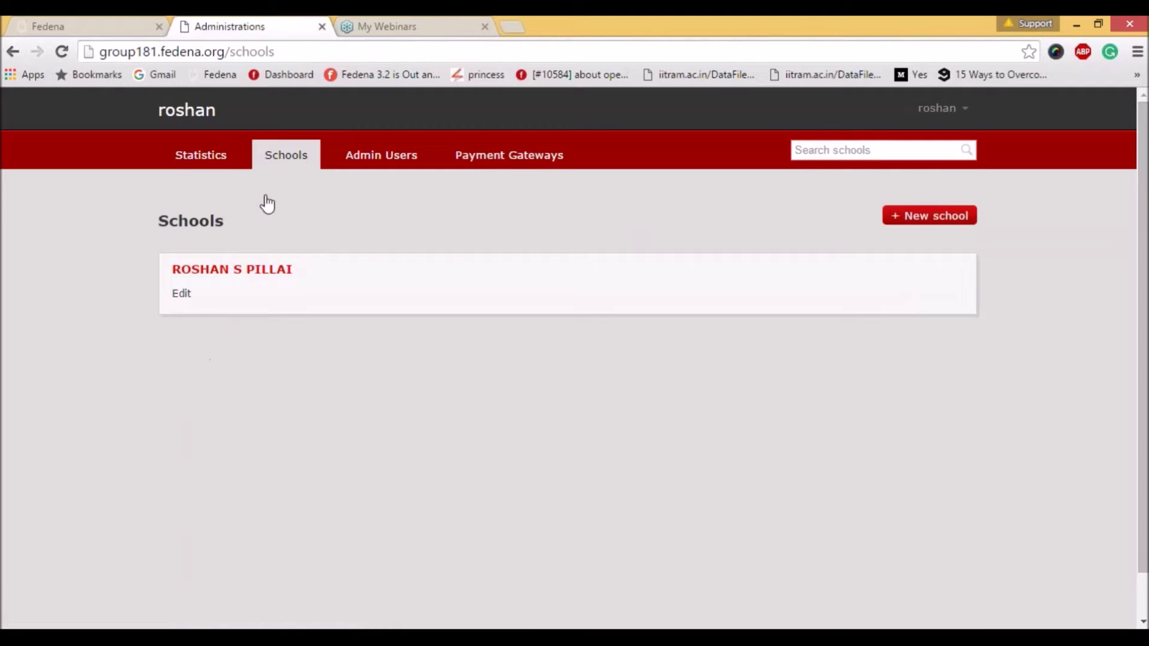
click(246, 279)
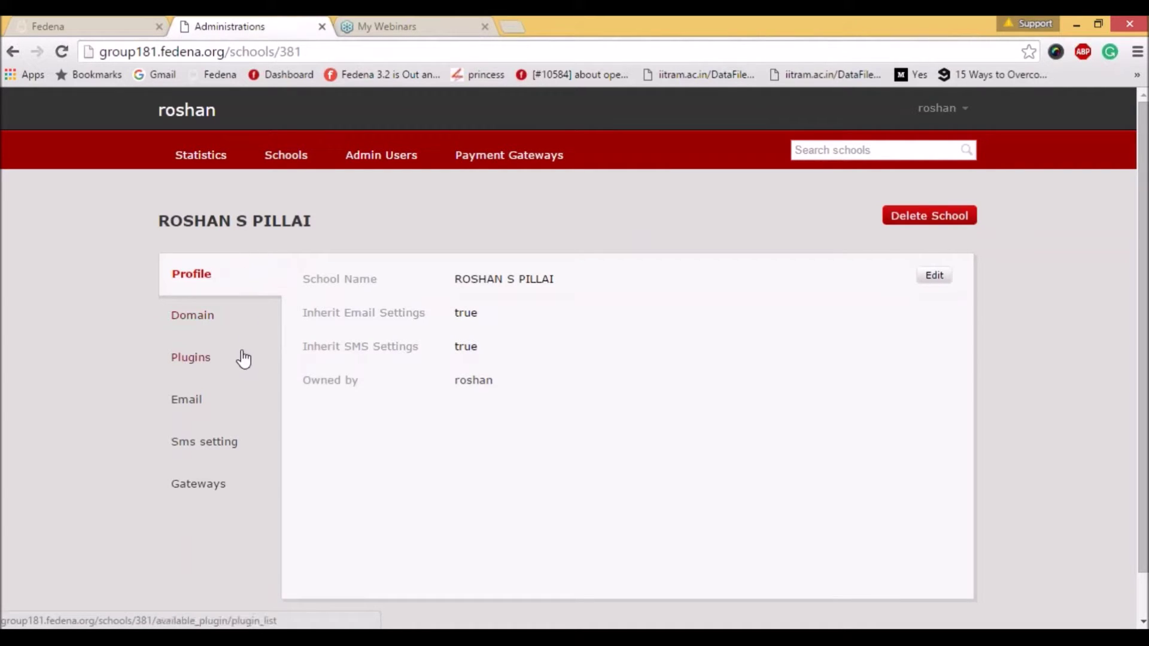
click(936, 279)
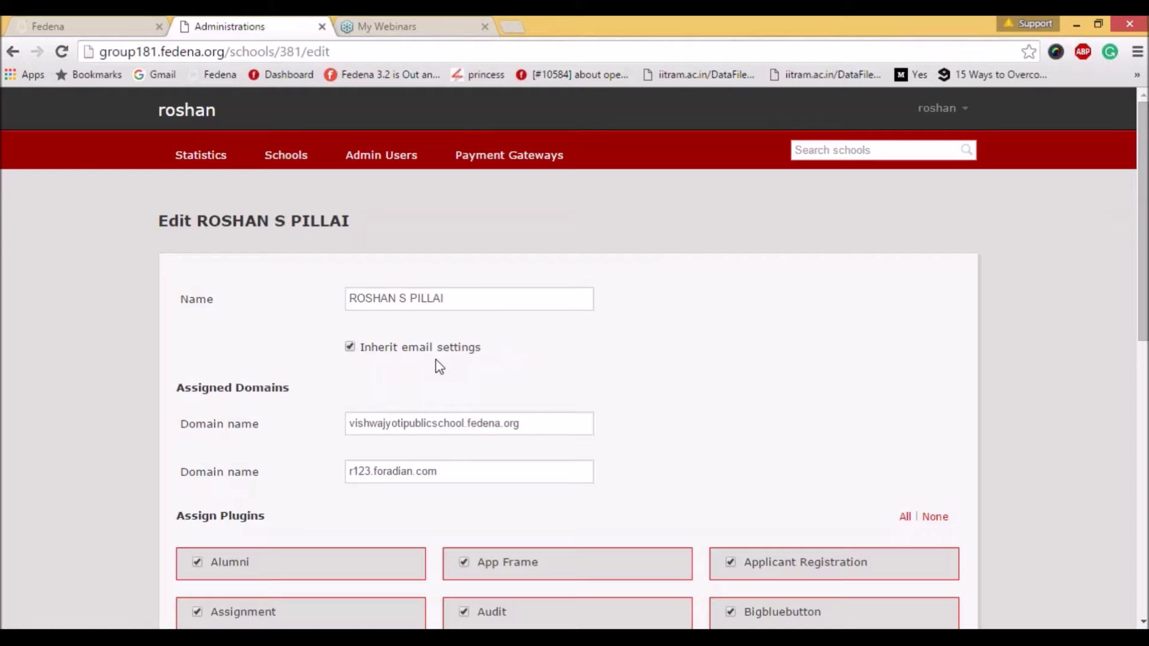
scroll(538, 404, down, 10)
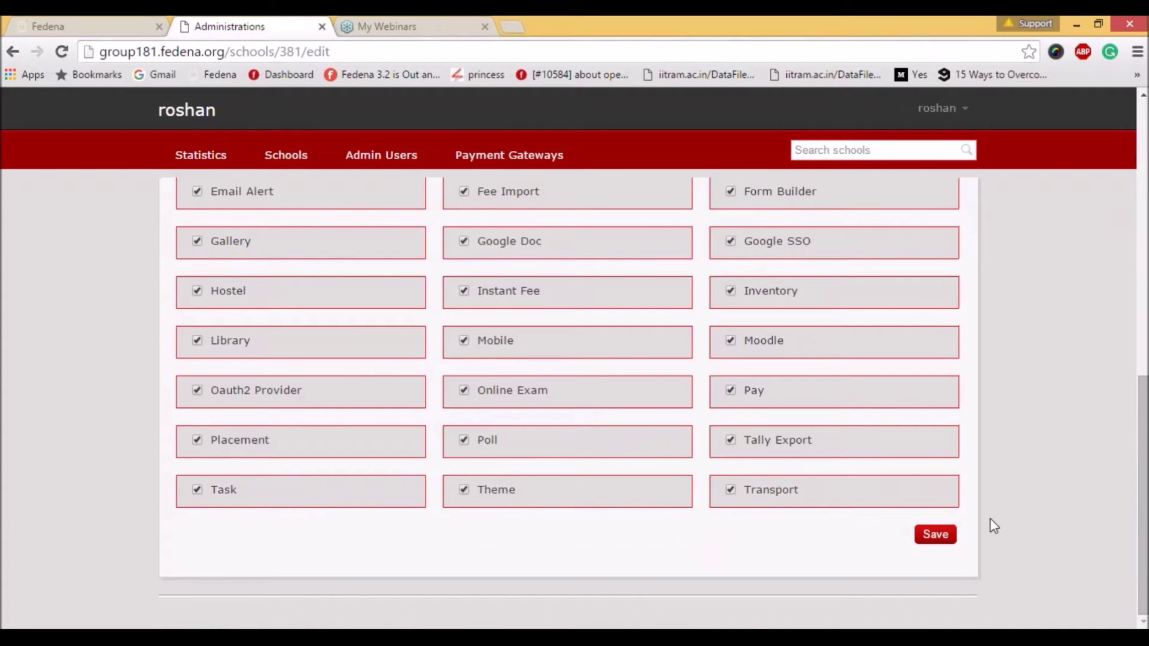
click(954, 530)
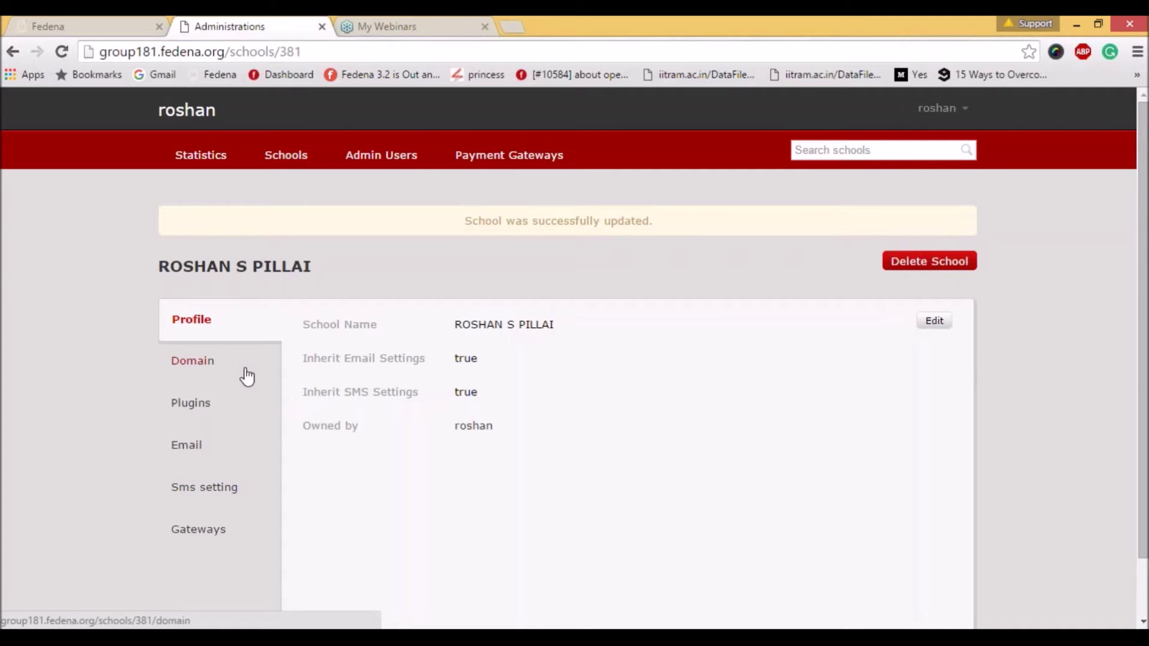
- Check the school's inherited email settings, then reopen the school's details page
click(210, 446)
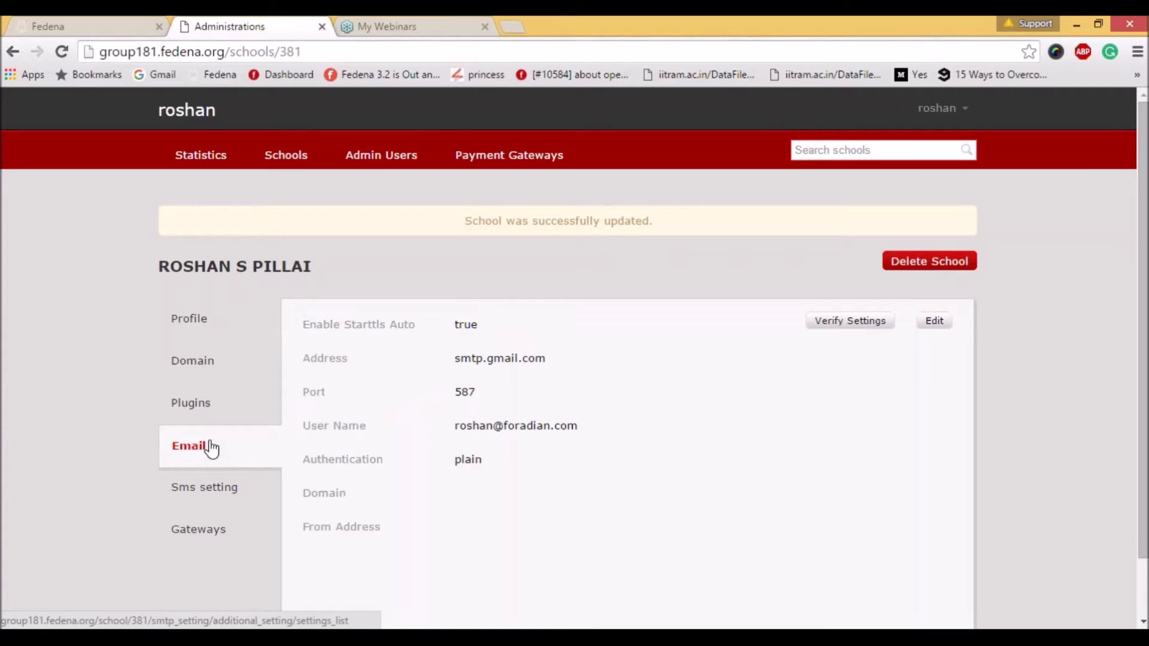
click(286, 155)
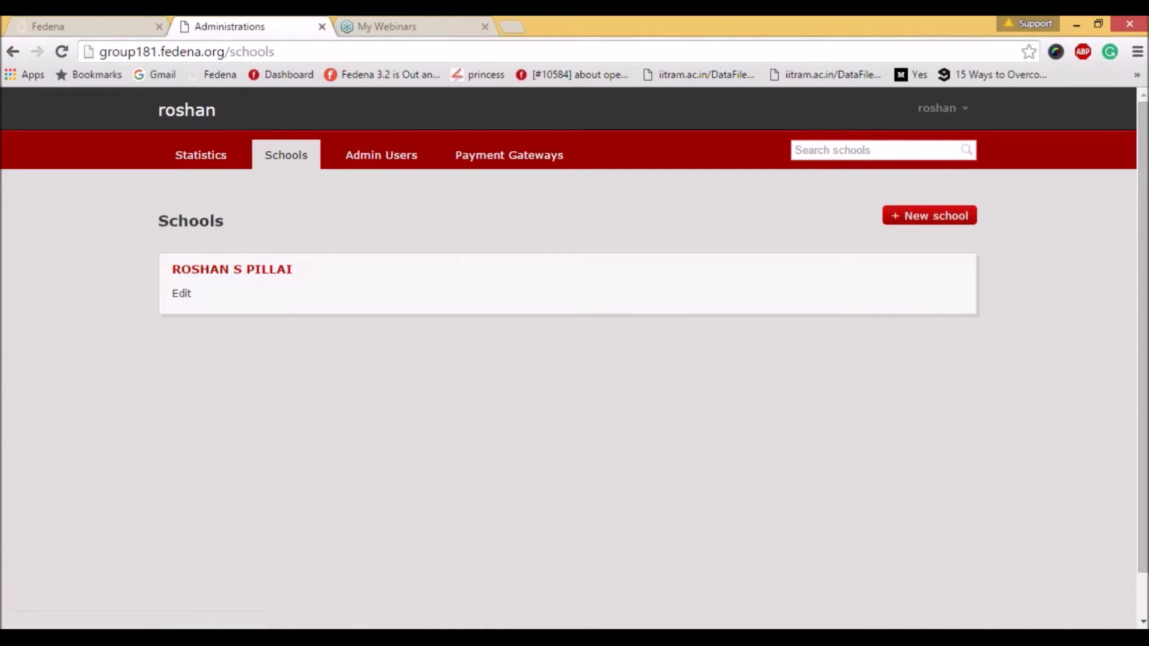
click(238, 274)
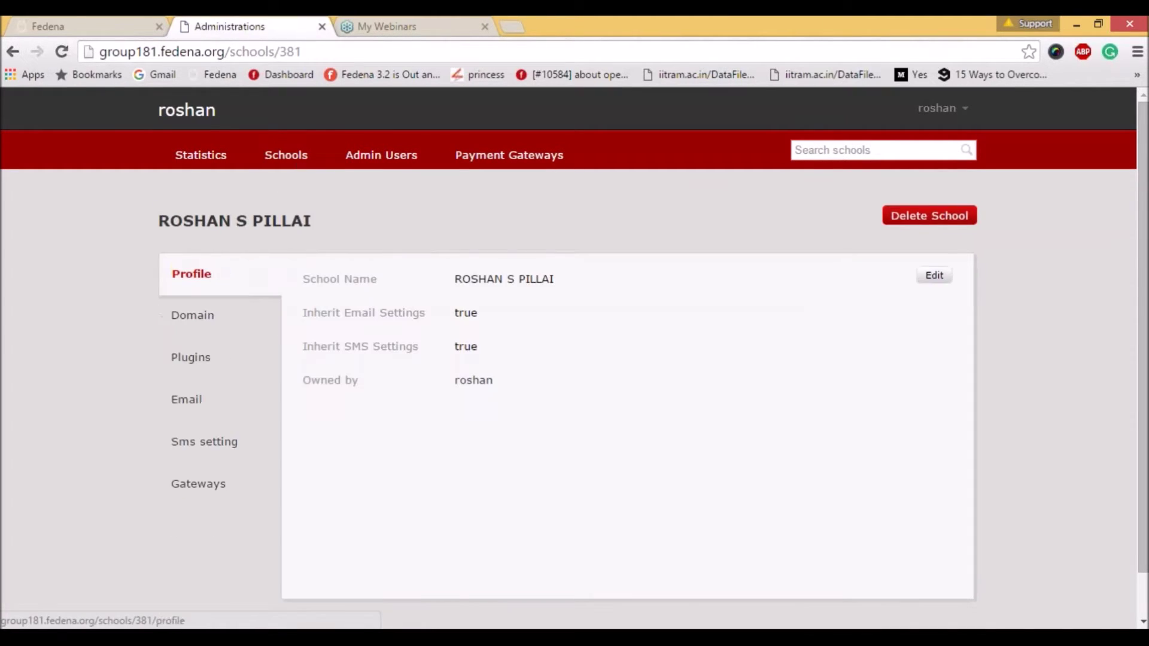
- Edit the school's plugins and save with all ticked, Alumni through Transport, including Email Alert
click(226, 395)
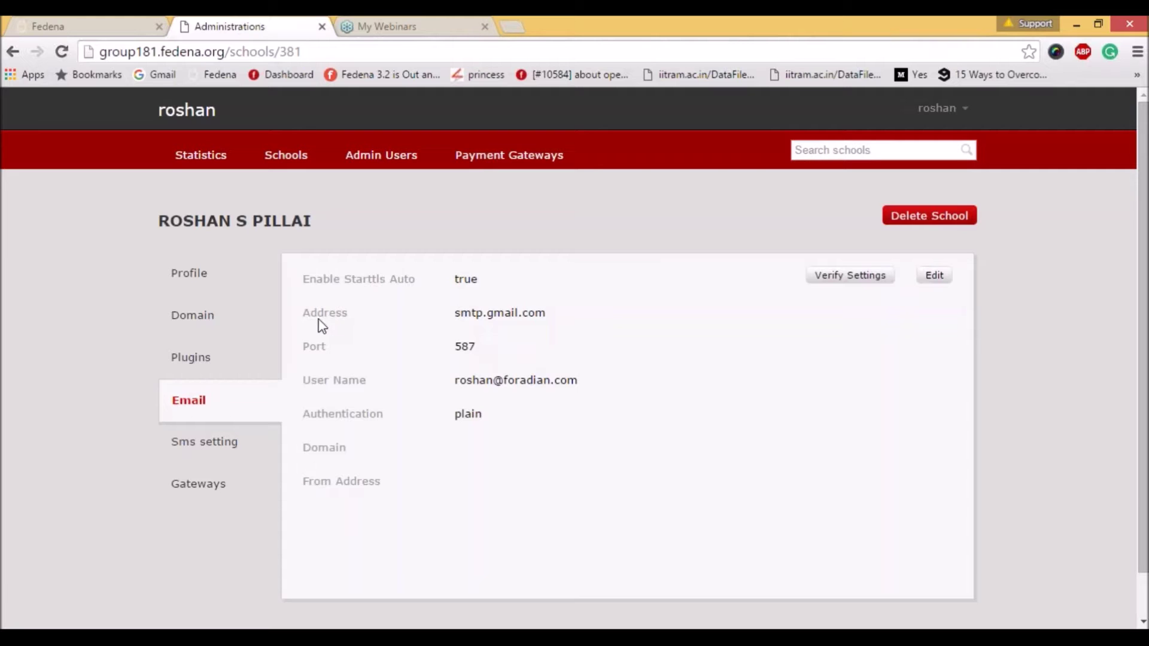
click(226, 326)
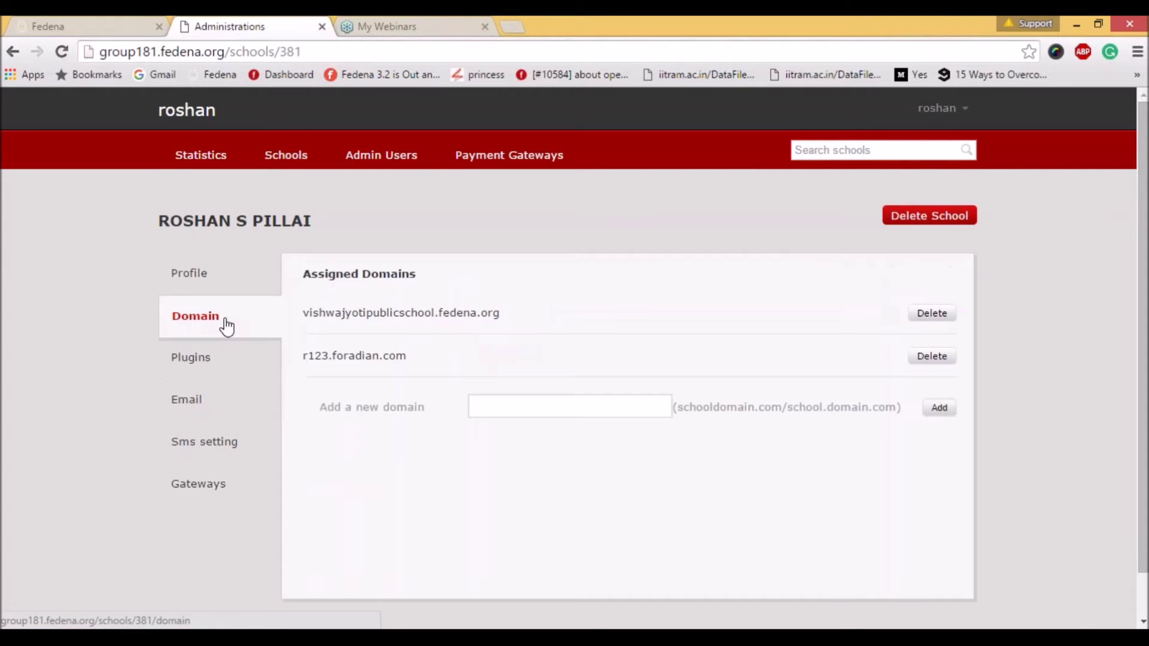
click(215, 361)
click(935, 278)
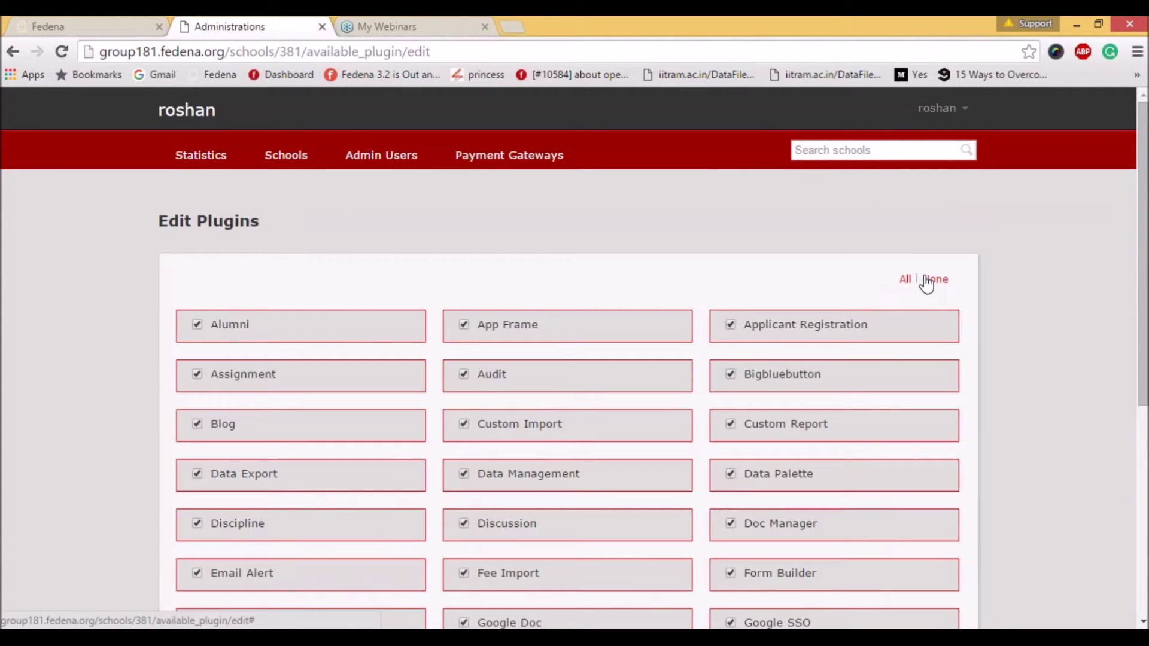
scroll(948, 293, down, 1)
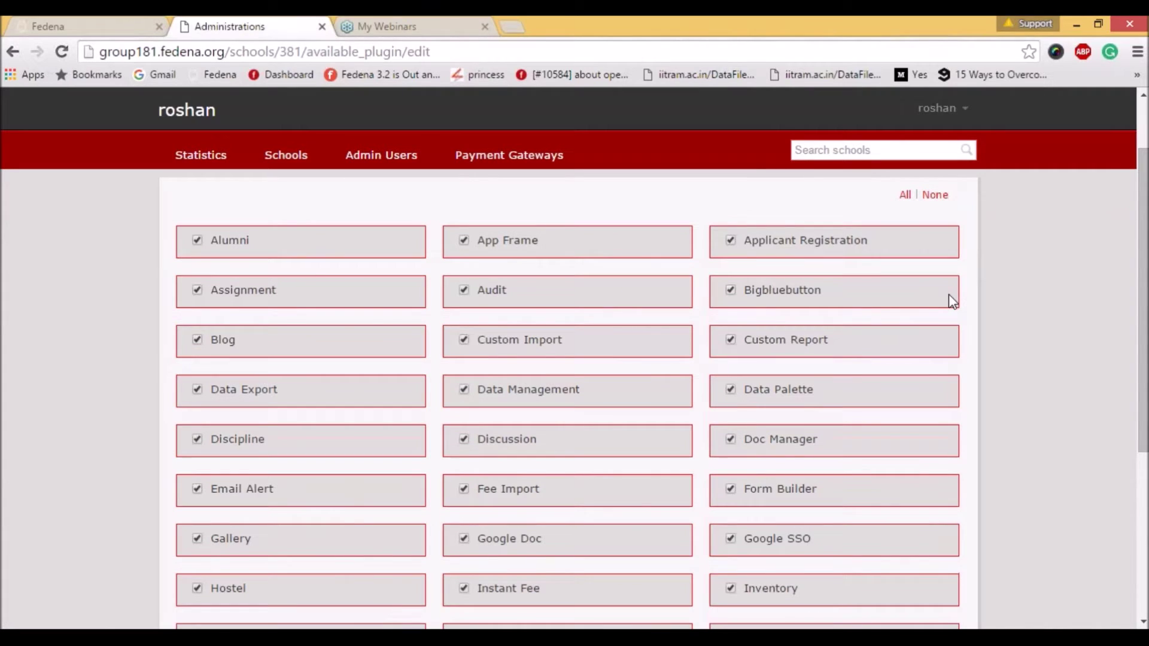
scroll(951, 307, down, 1)
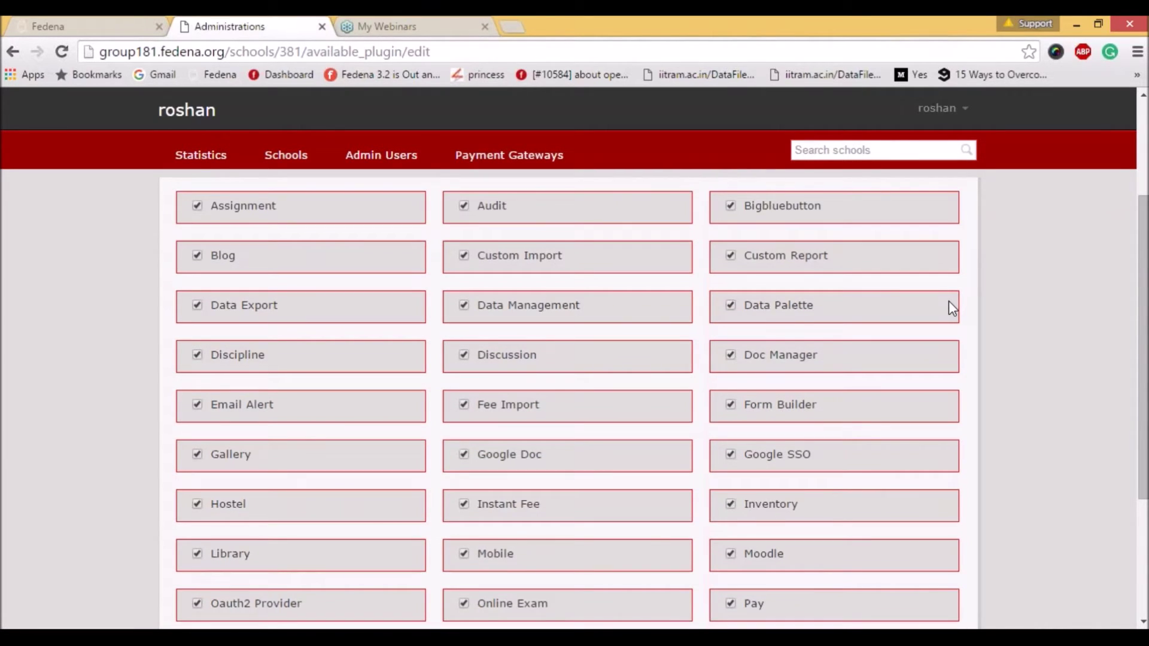
scroll(949, 306, down, 1)
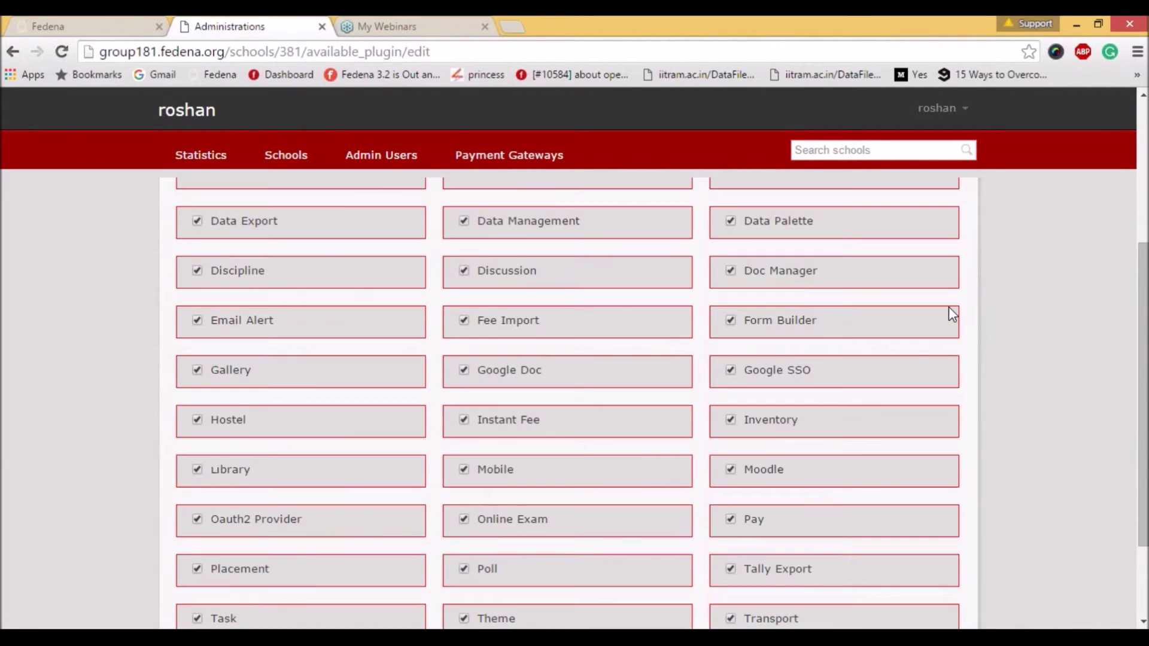
scroll(949, 306, down, 1)
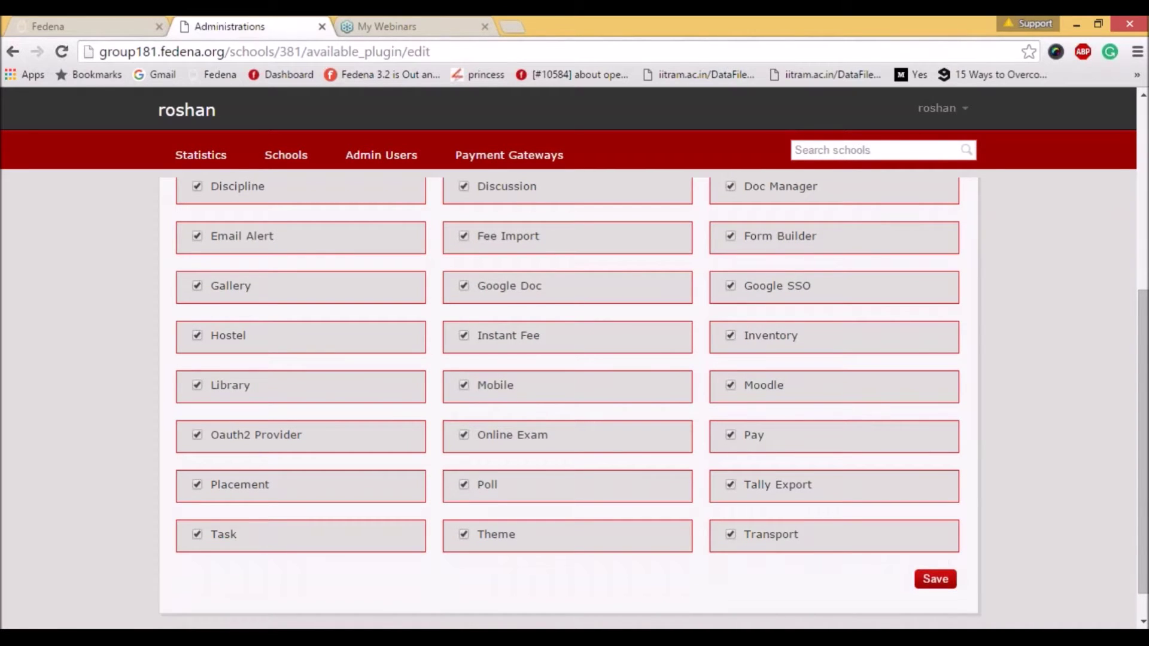
click(939, 577)
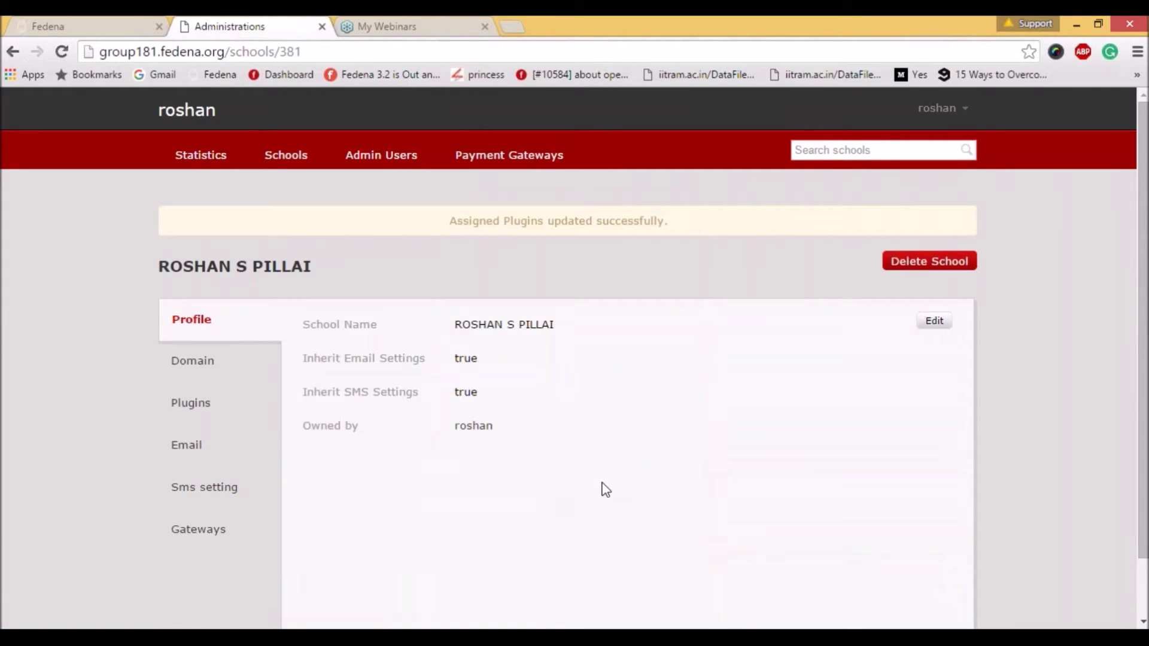
- Bring the school's Fedena window forward and open the E-mail module under Collaboration
mouse_move(291, 638)
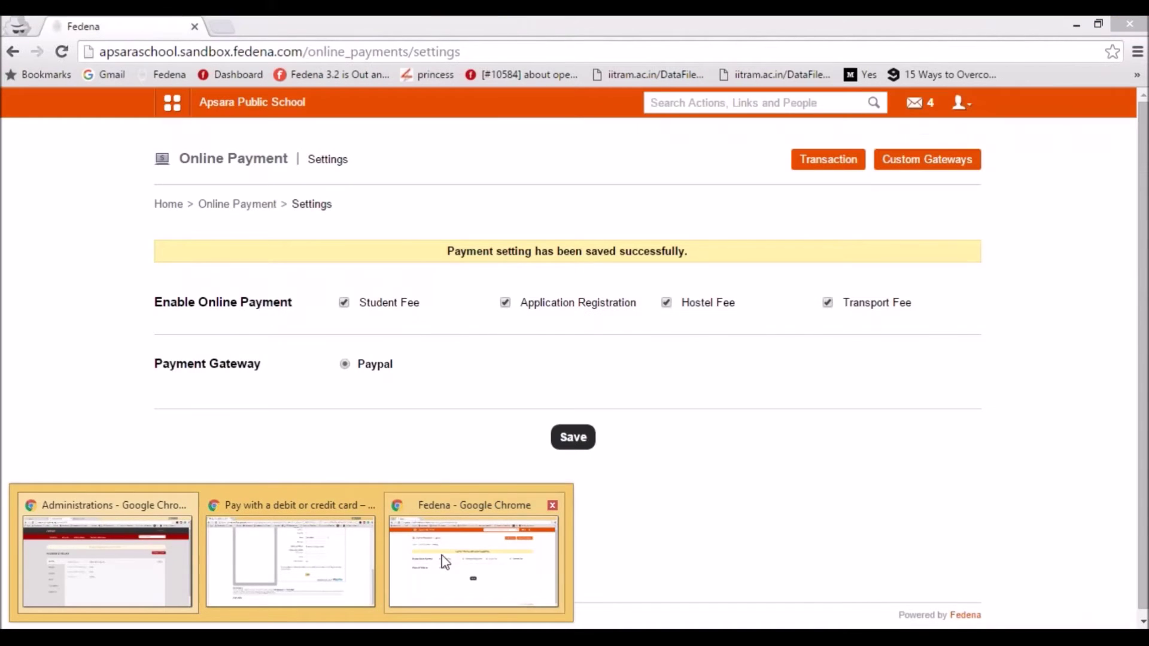
click(440, 553)
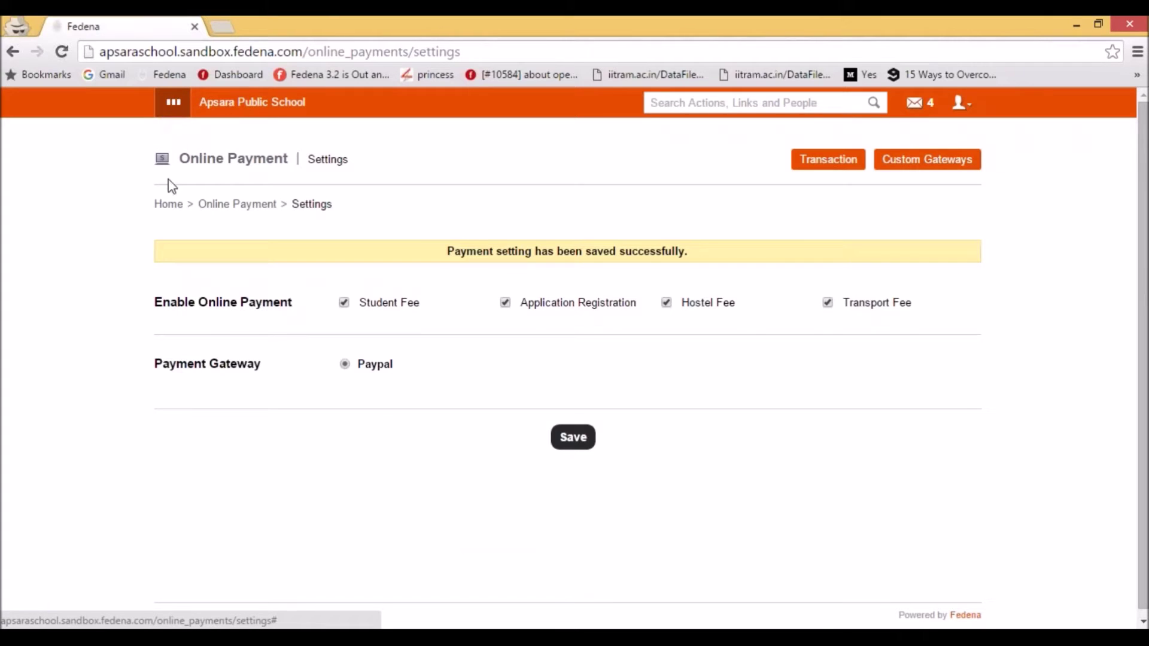
click(172, 101)
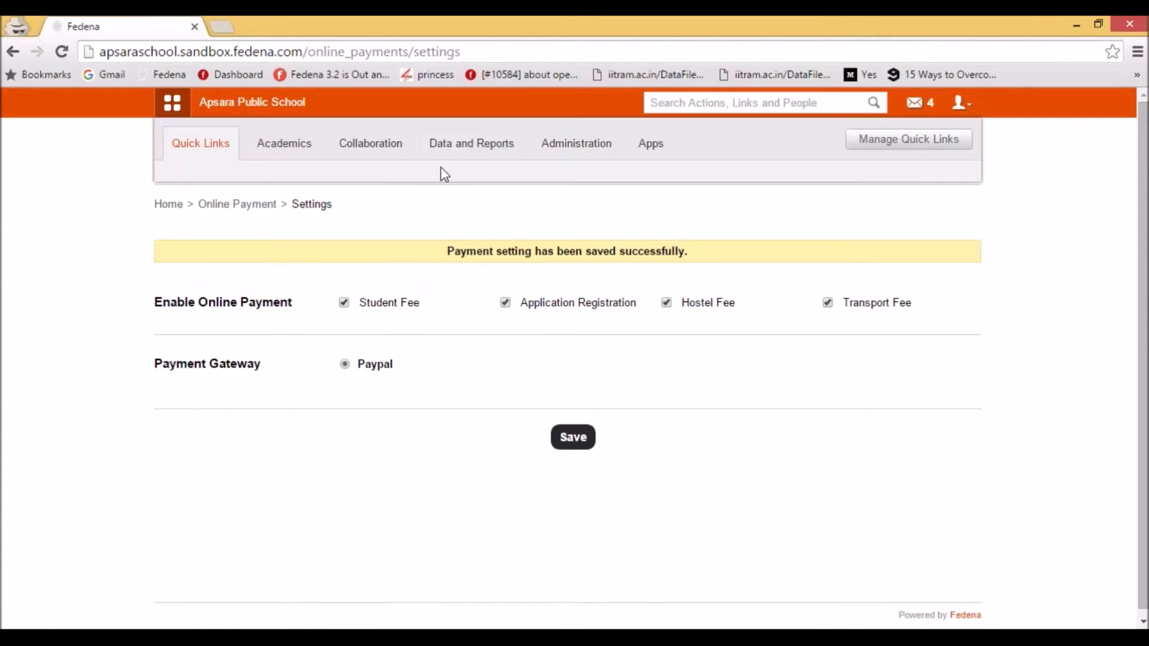
click(363, 149)
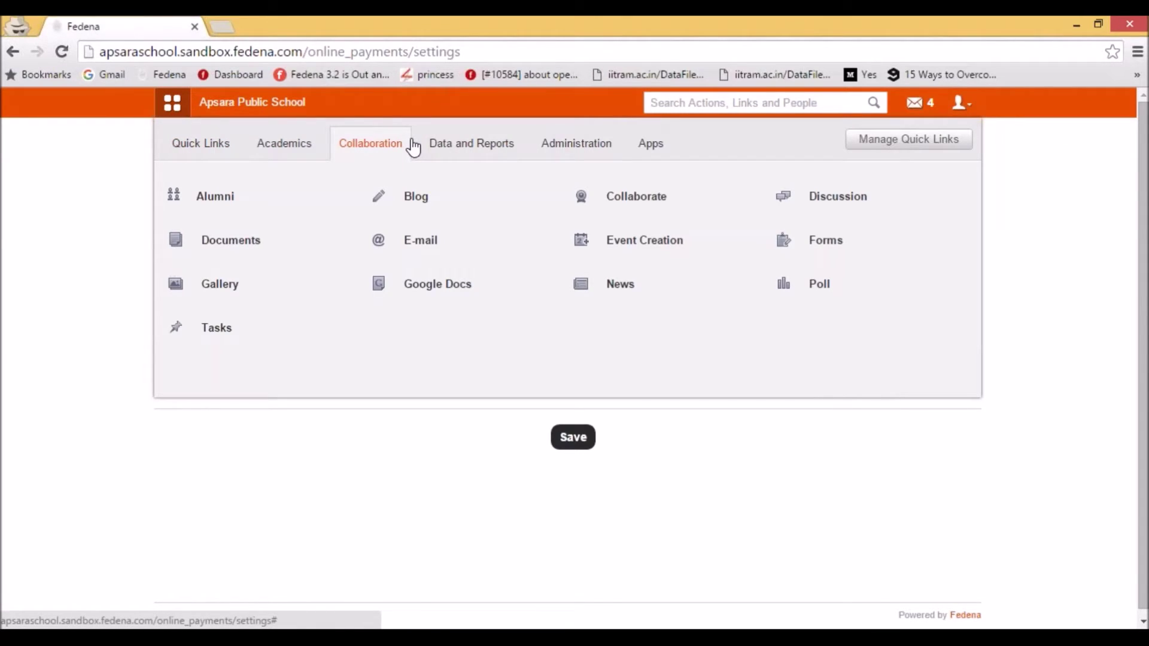
click(432, 245)
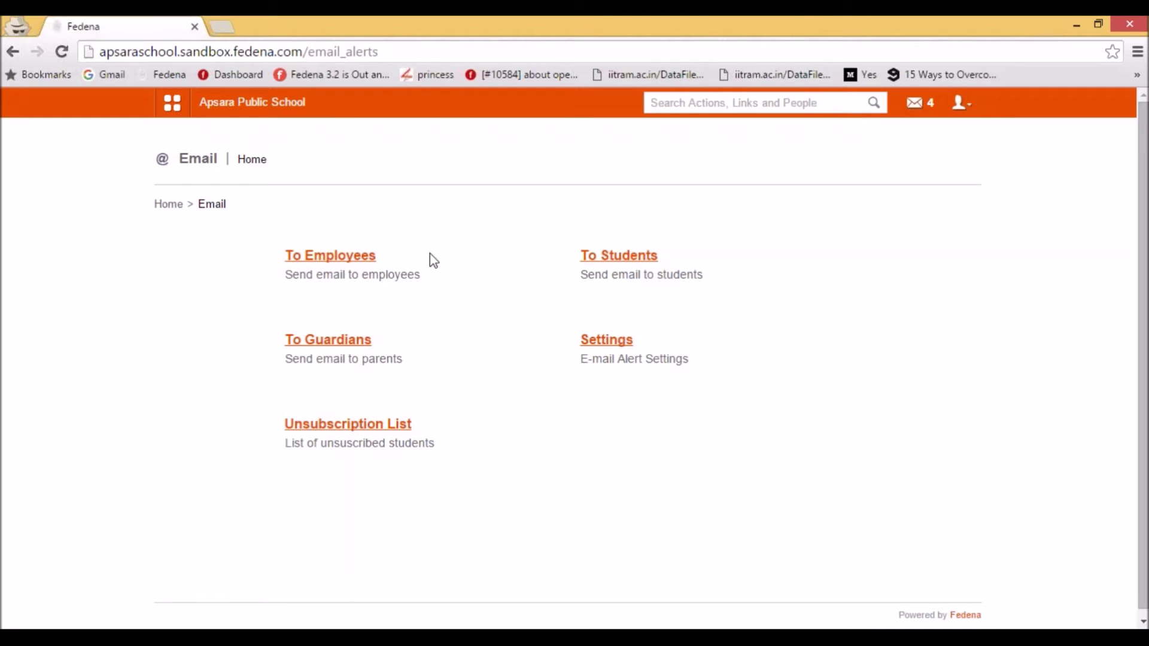
- Open E-mail Alert Settings and look over the list of alerts and recipients
click(604, 342)
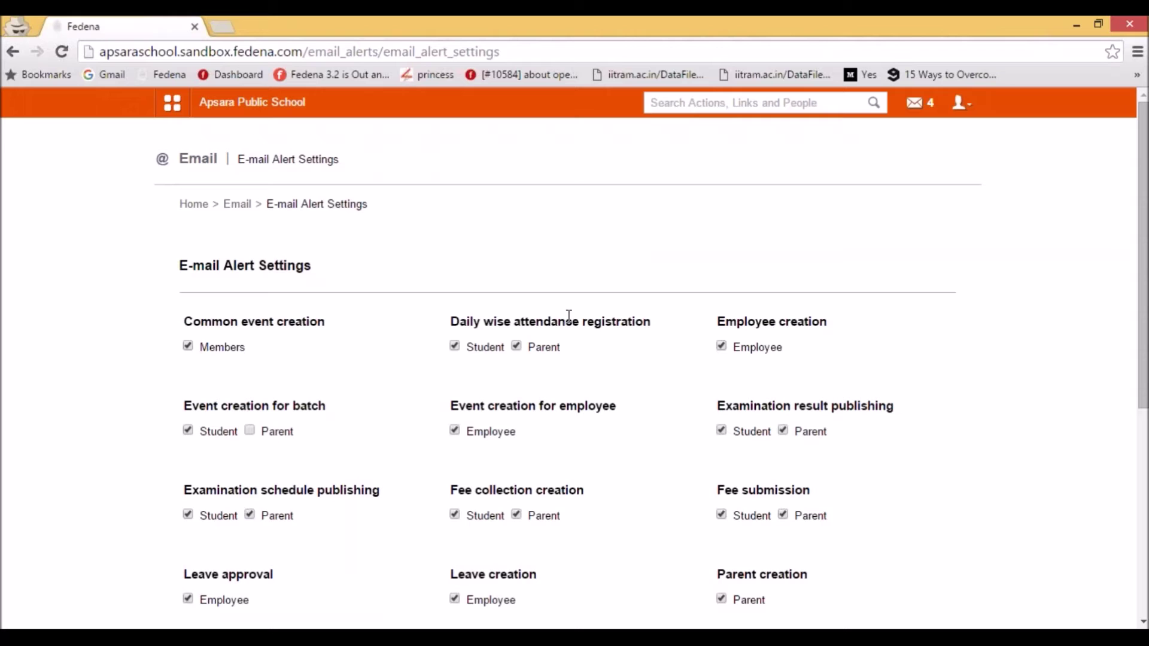
scroll(565, 317, down, 1)
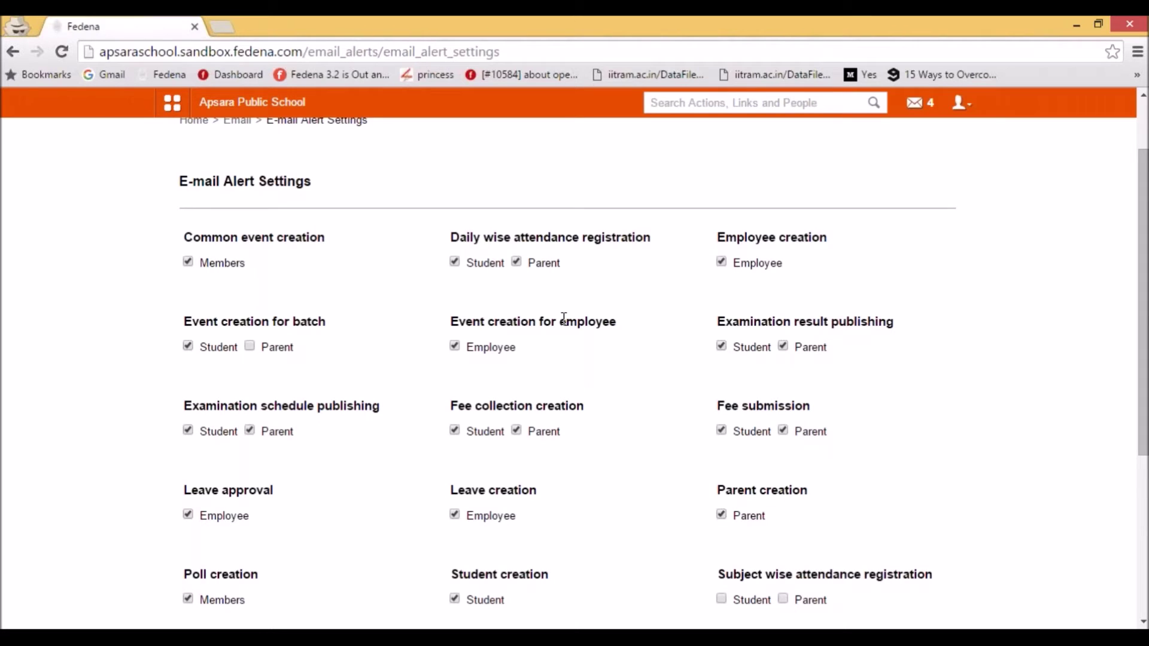
scroll(517, 356, down, 3)
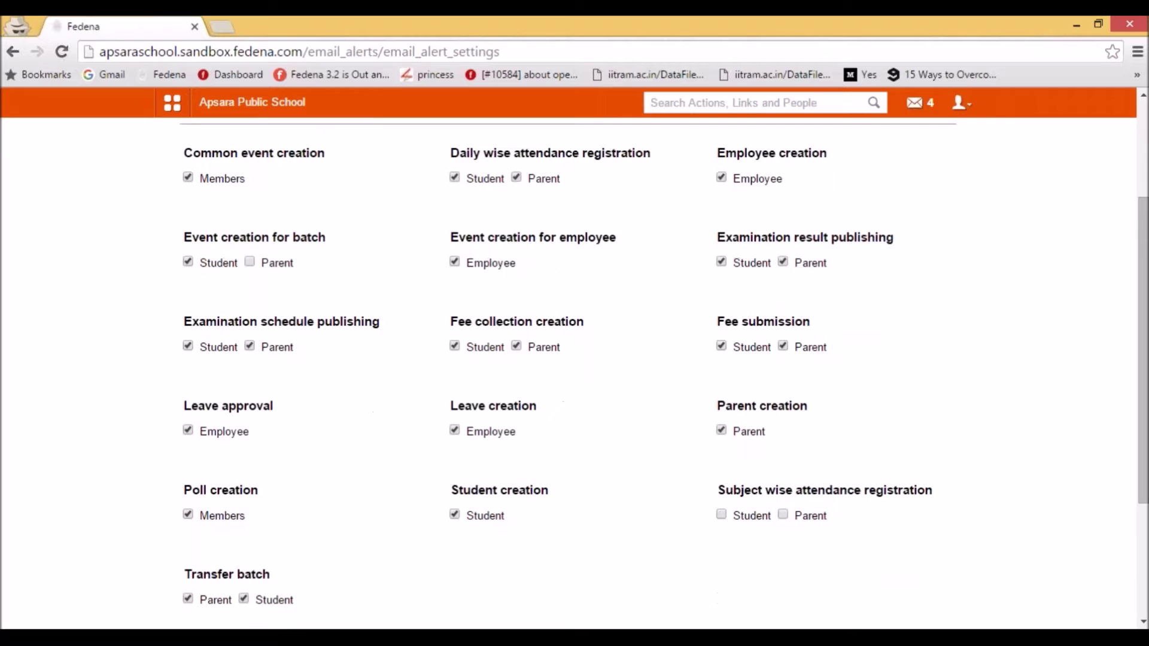
scroll(282, 443, up, 5)
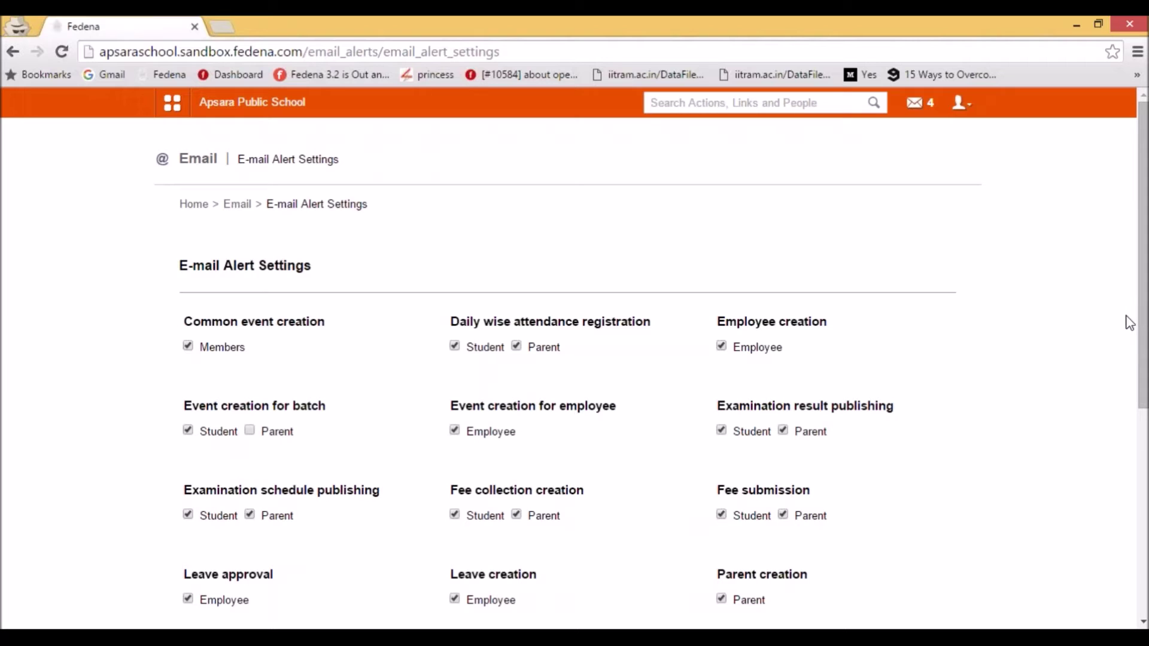
scroll(1104, 333, down, 2)
scroll(712, 161, up, 2)
scroll(960, 417, down, 3)
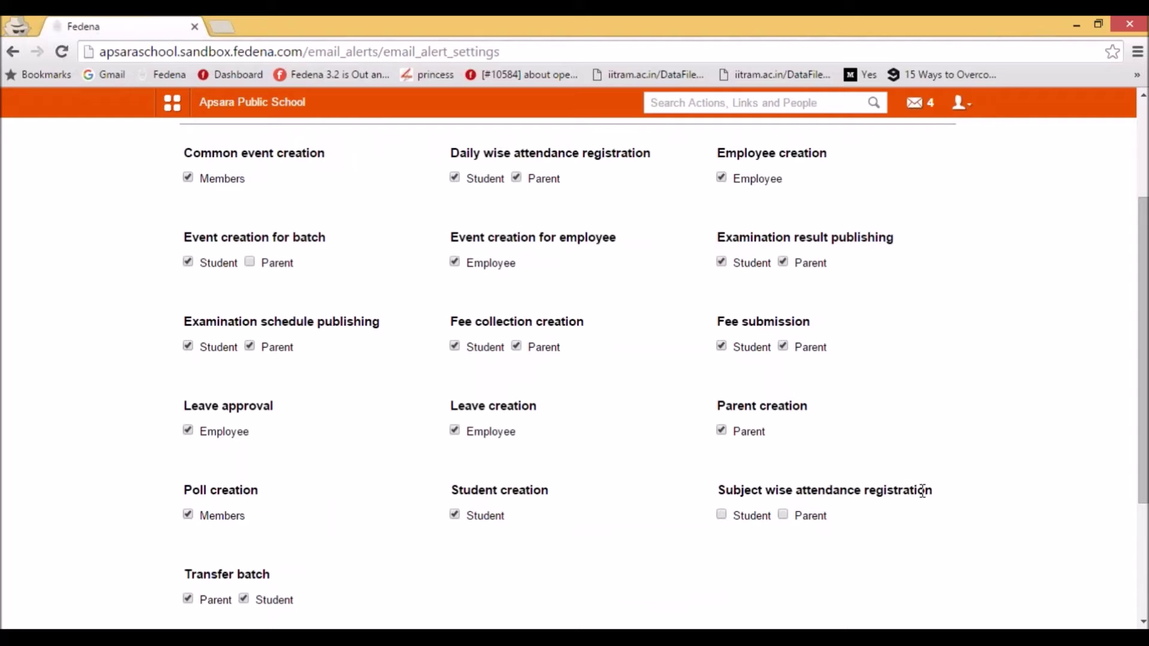
scroll(922, 491, down, 2)
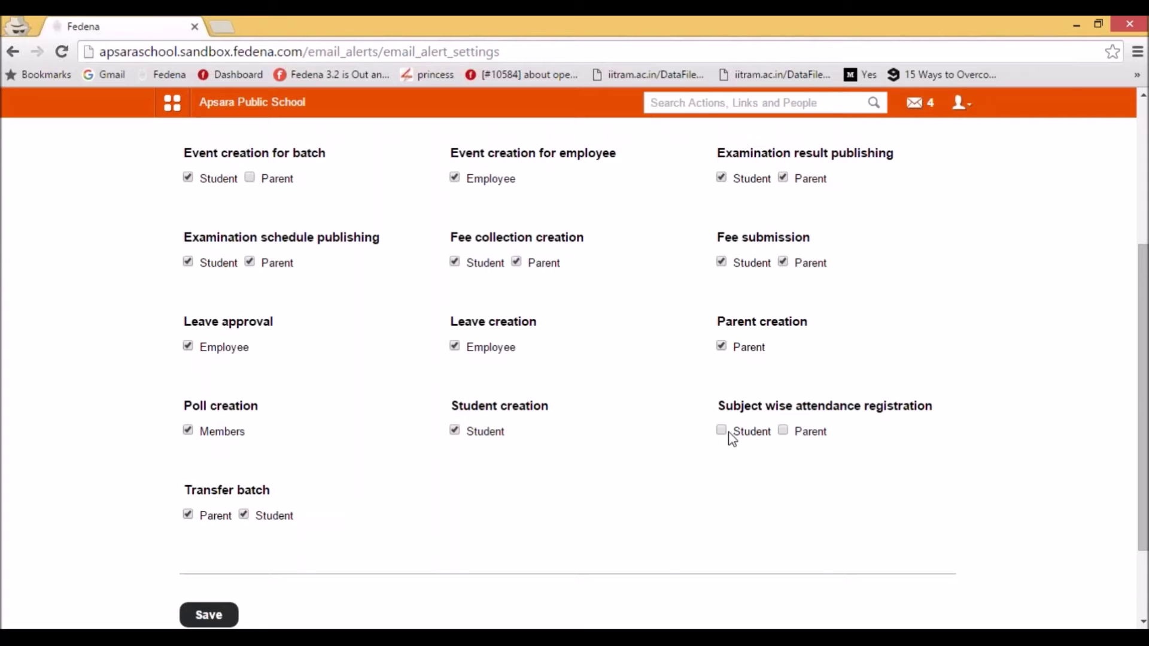
scroll(711, 434, up, 4)
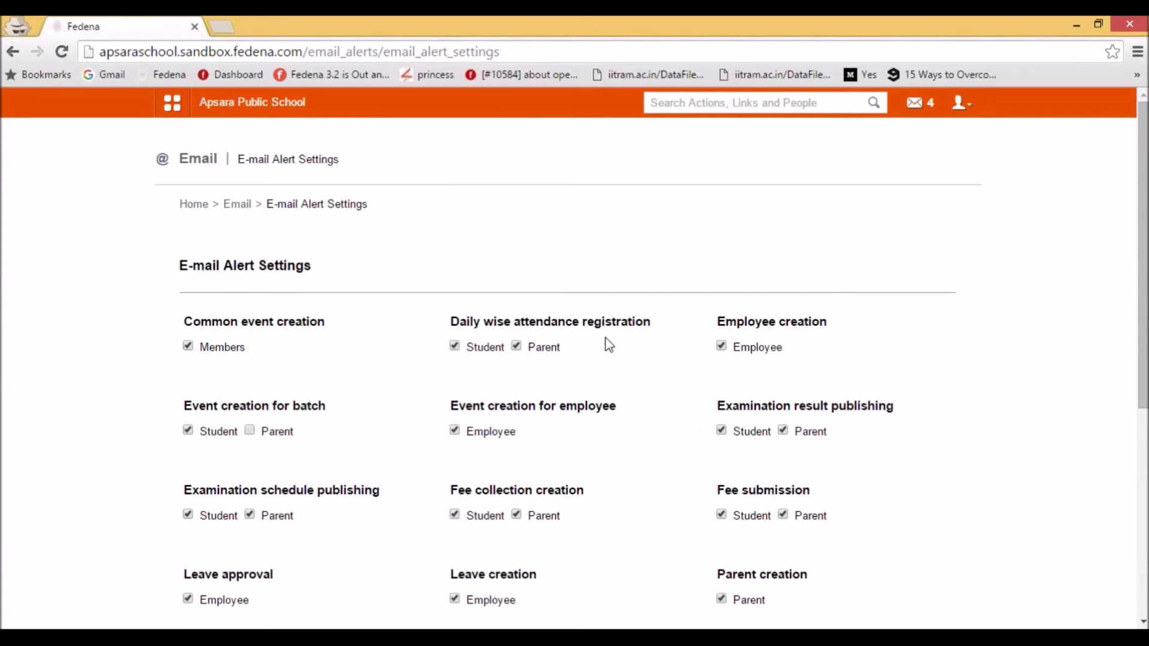
- Tick Parent for Event creation for batch, and Student and Parent for Subject wise attendance registration
click(251, 433)
scroll(385, 458, down, 2)
scroll(386, 458, down, 5)
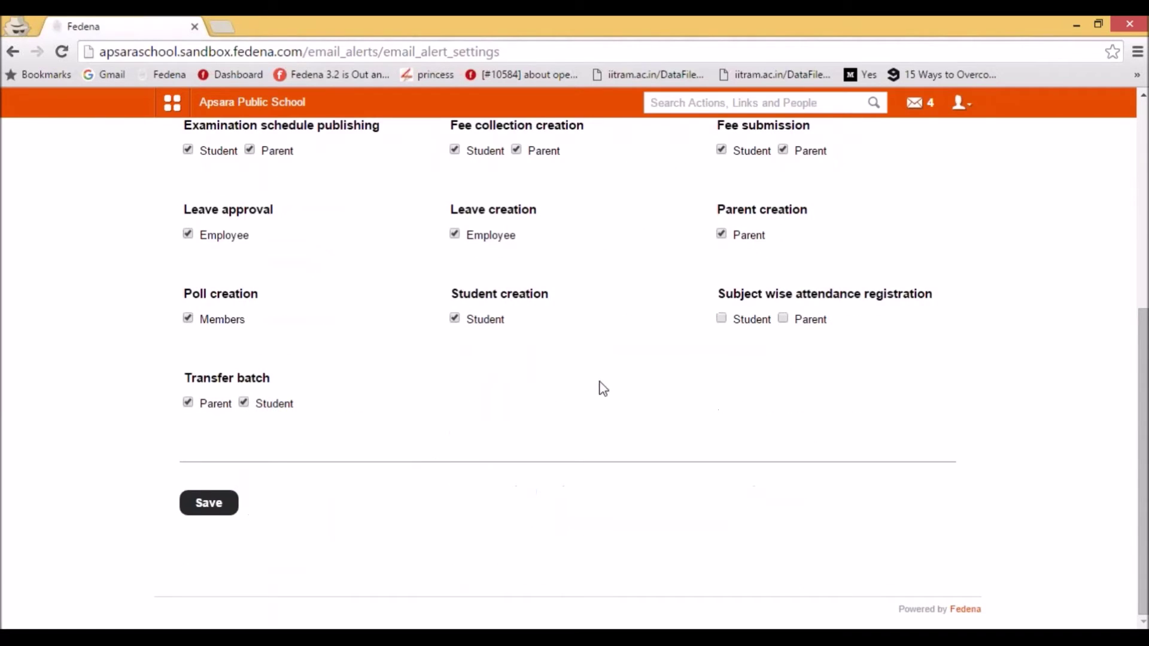
click(721, 319)
click(783, 319)
scroll(634, 474, up, 4)
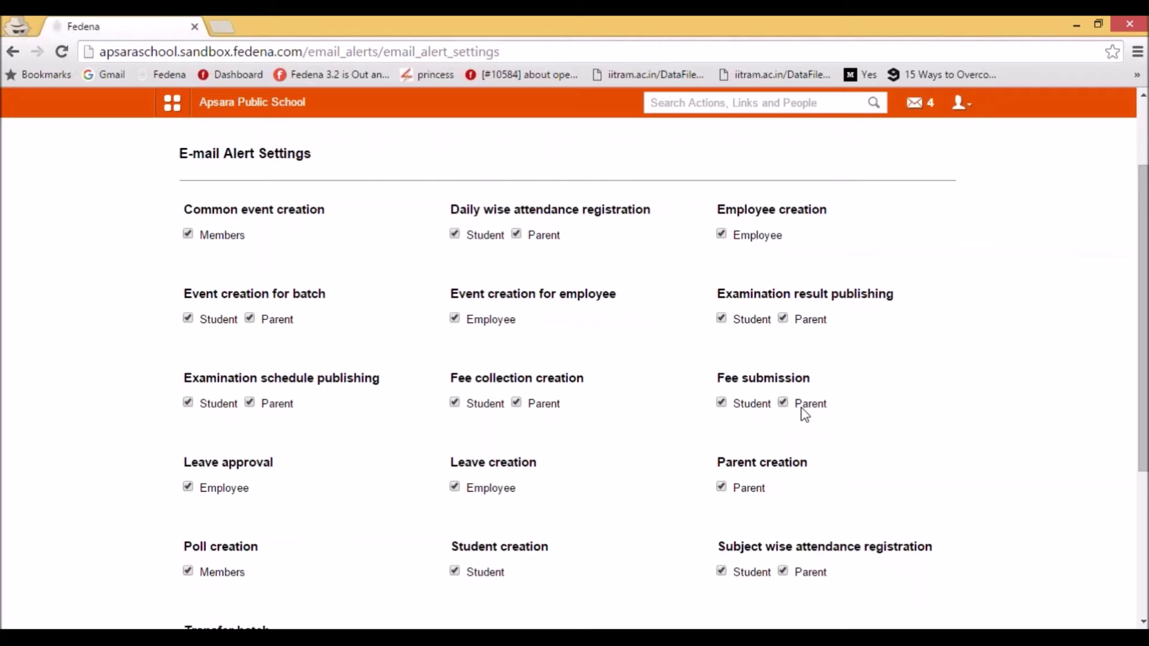
click(963, 114)
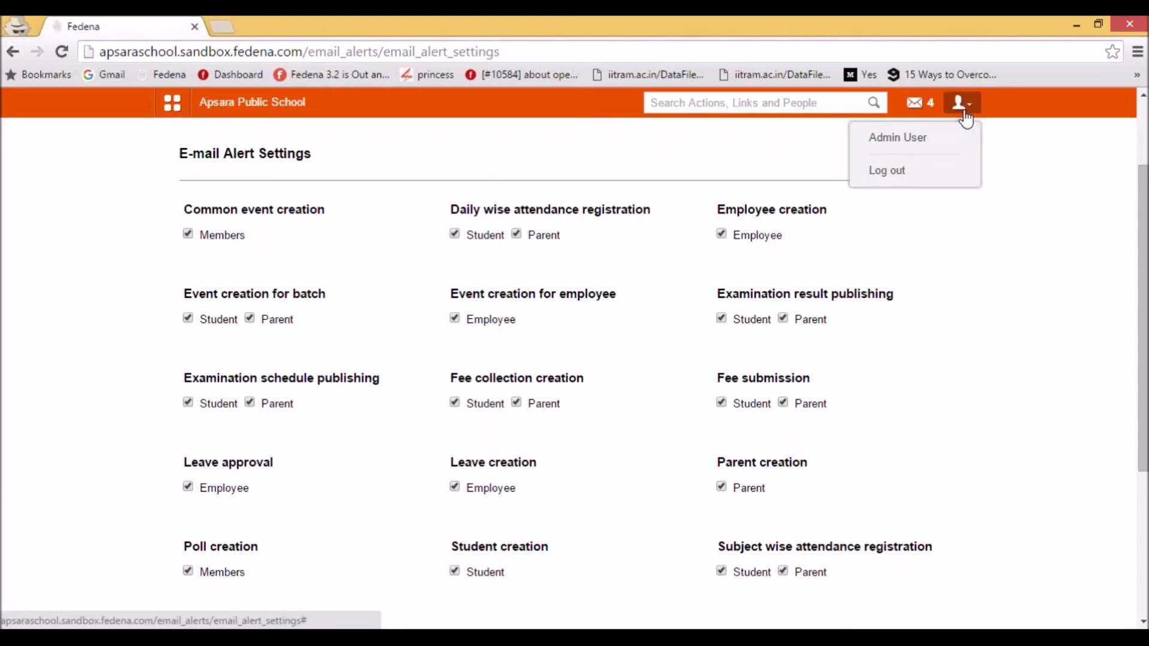
- View the admin user's profile and select its registered e-mail address
click(952, 139)
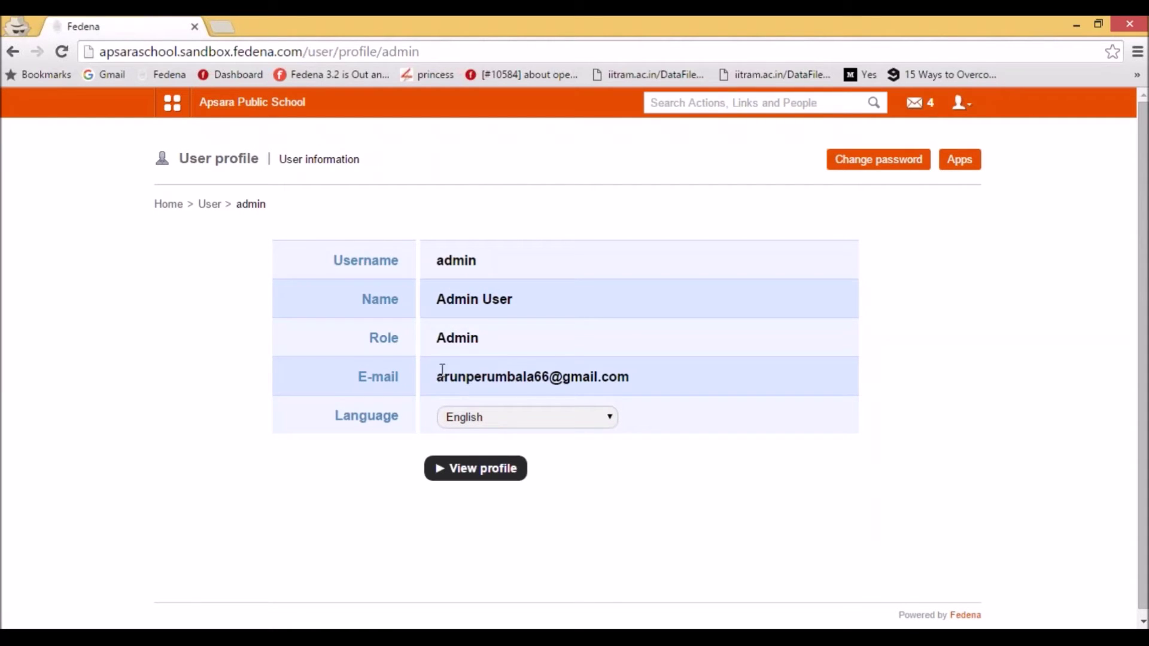
drag(629, 377, 435, 377)
click(210, 204)
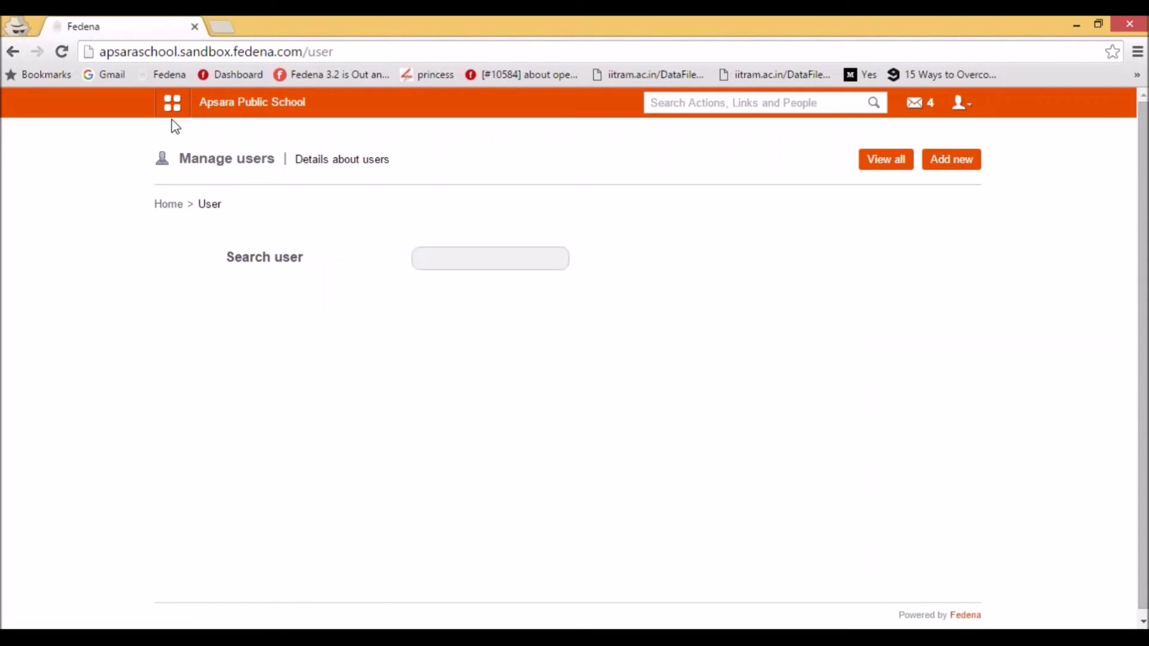
- Return to the E-mail module through the Collaboration apps menu
click(172, 103)
click(378, 145)
click(458, 242)
- Glance over the E-mail Alert Settings, then go back to the Email home page
click(619, 339)
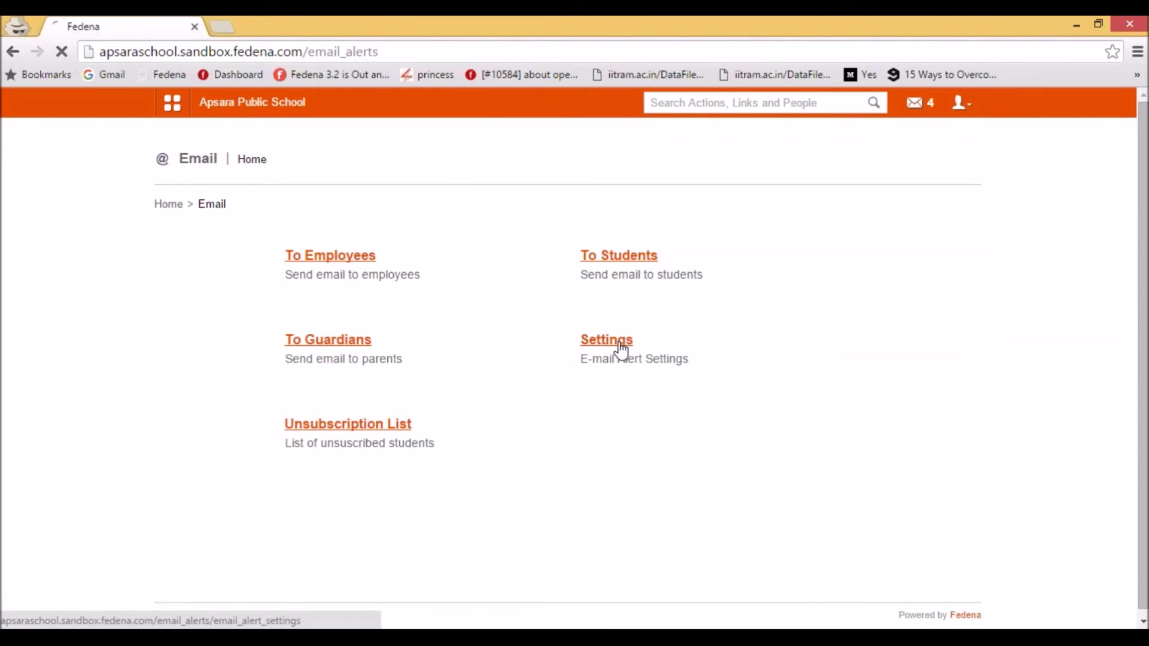
scroll(658, 389, down, 2)
scroll(646, 418, up, 2)
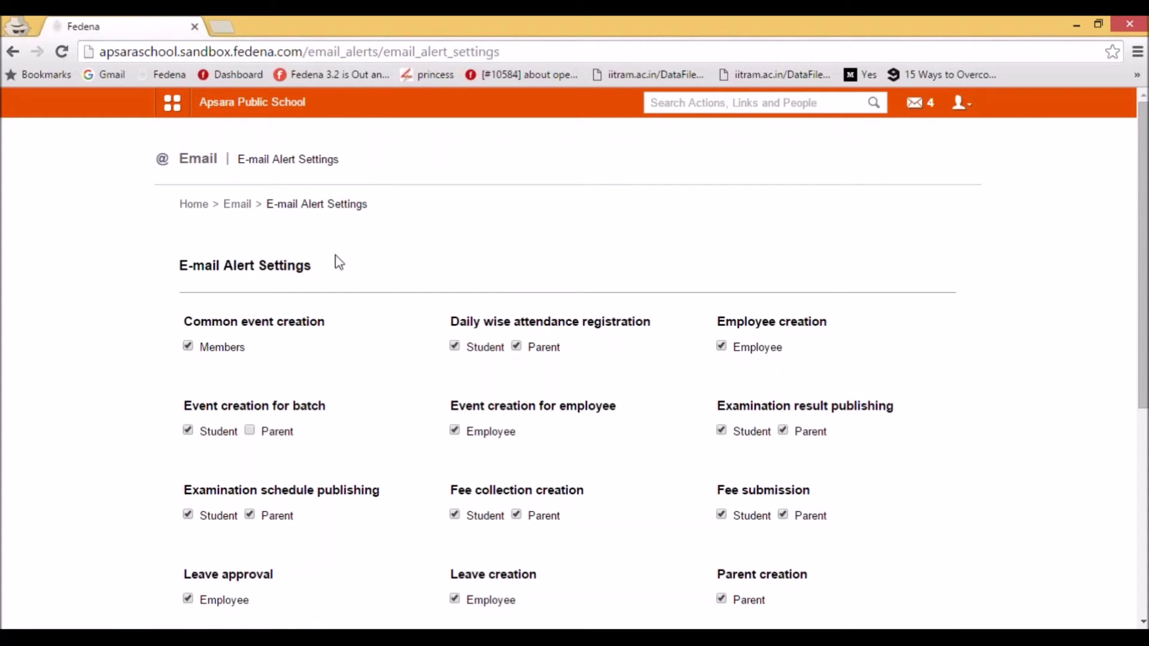
click(238, 205)
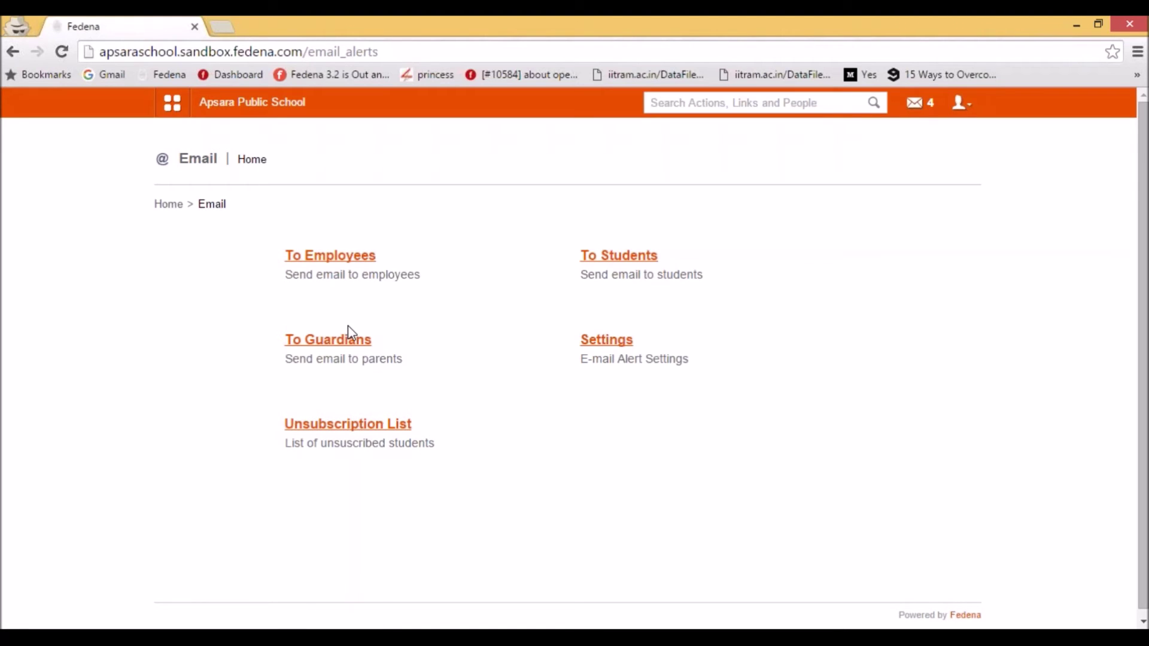
- E-mail the first Grade 1 employee with subject 'test' and message 'this is test mail'
click(348, 261)
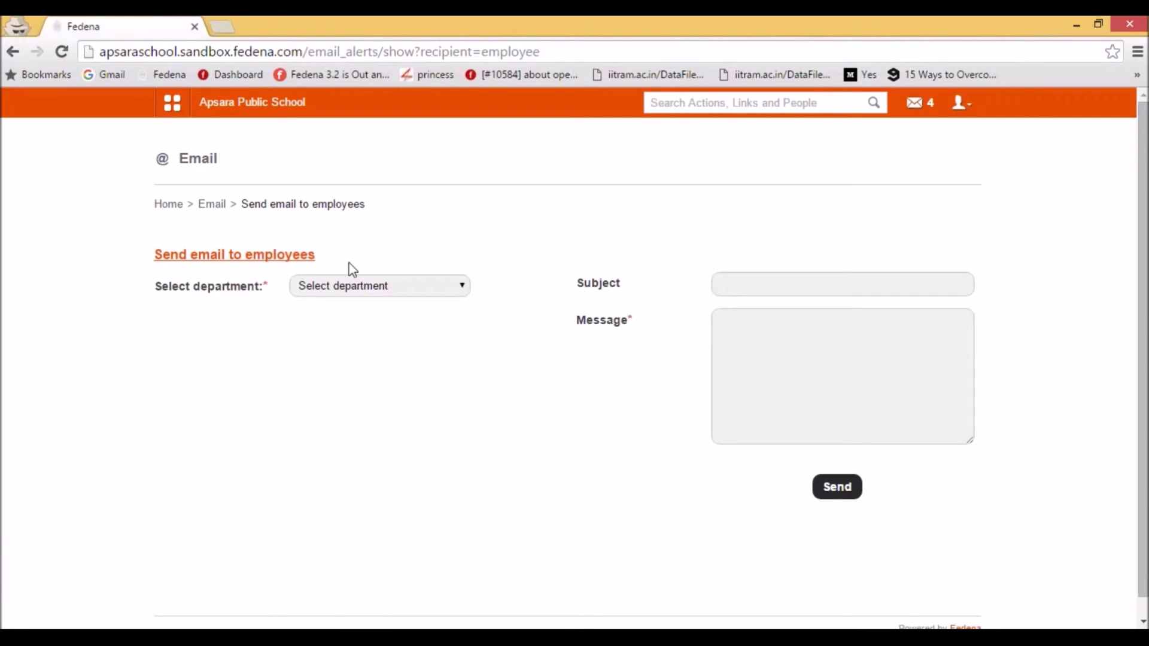
click(375, 285)
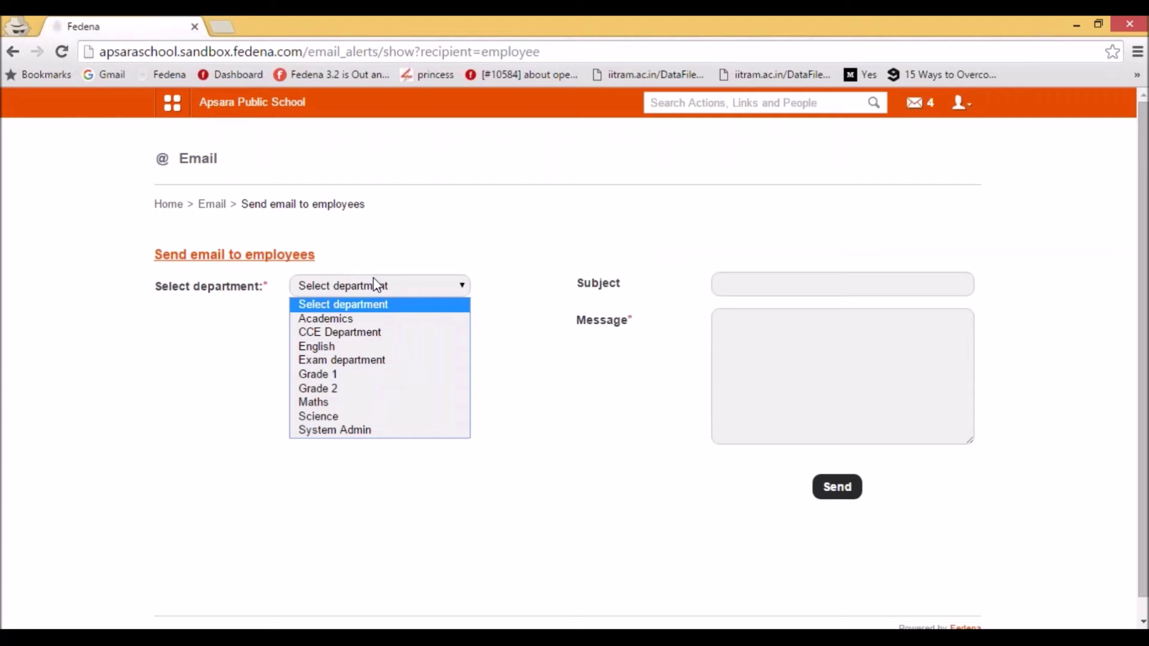
click(361, 374)
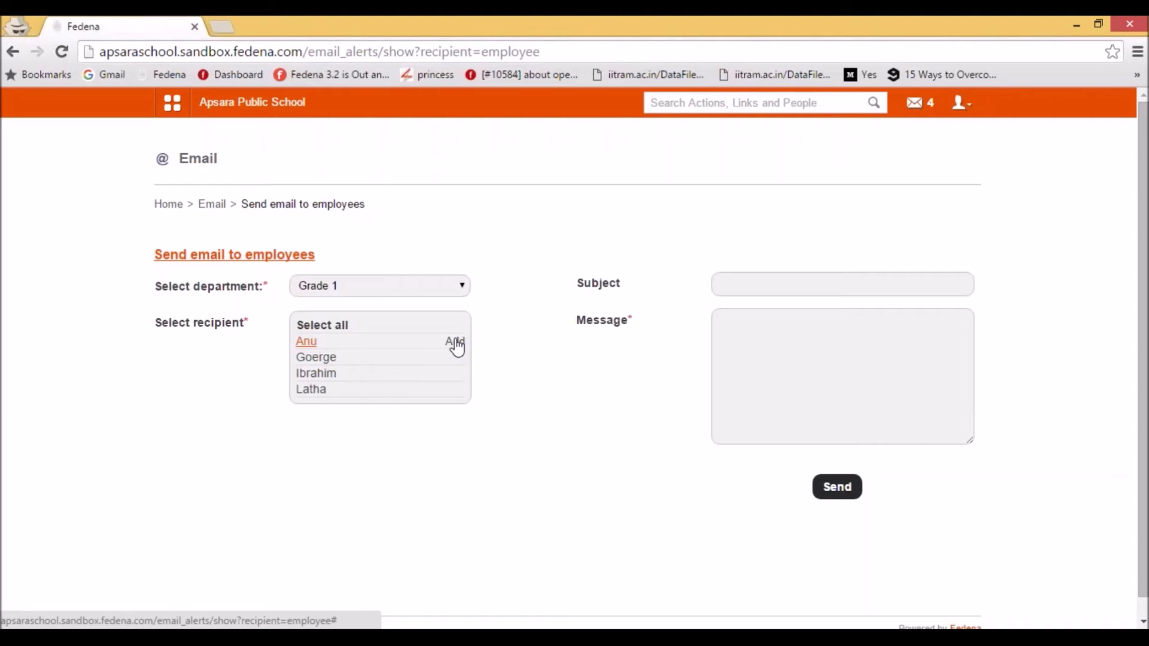
click(456, 346)
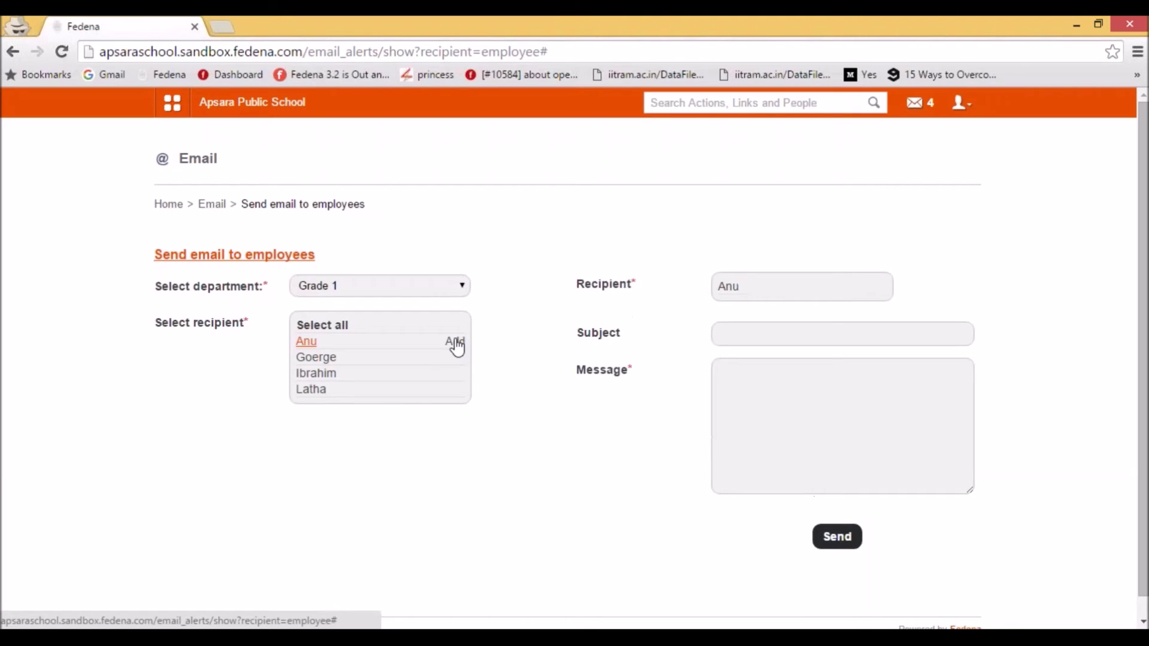
click(718, 334)
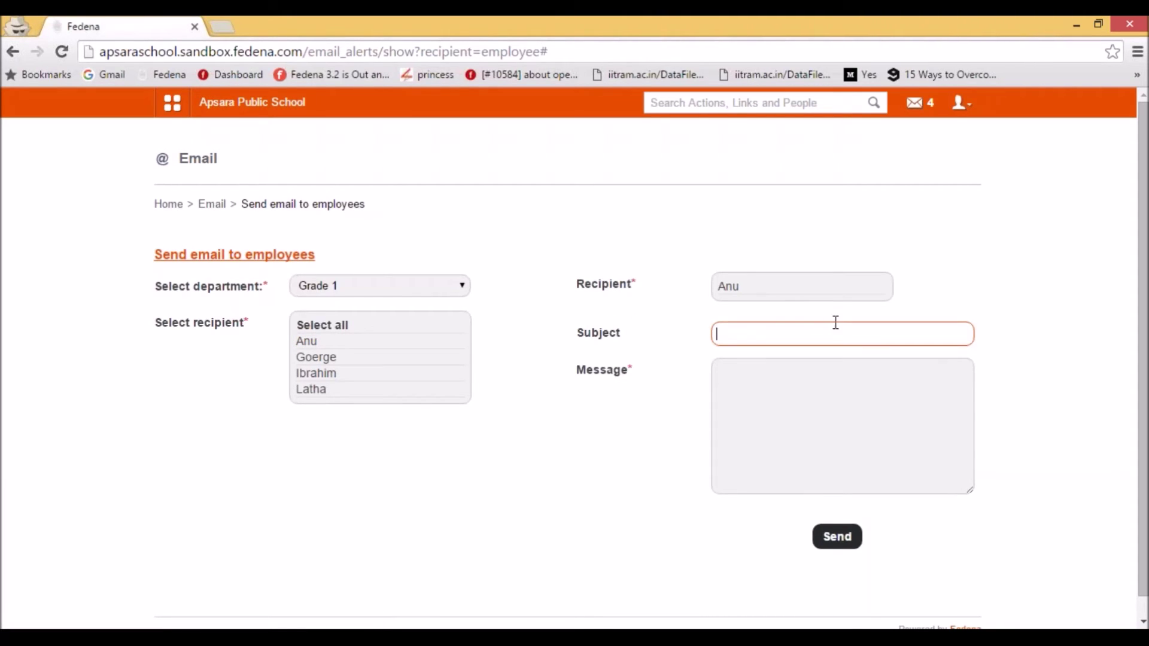
text(test)
key(Tab)
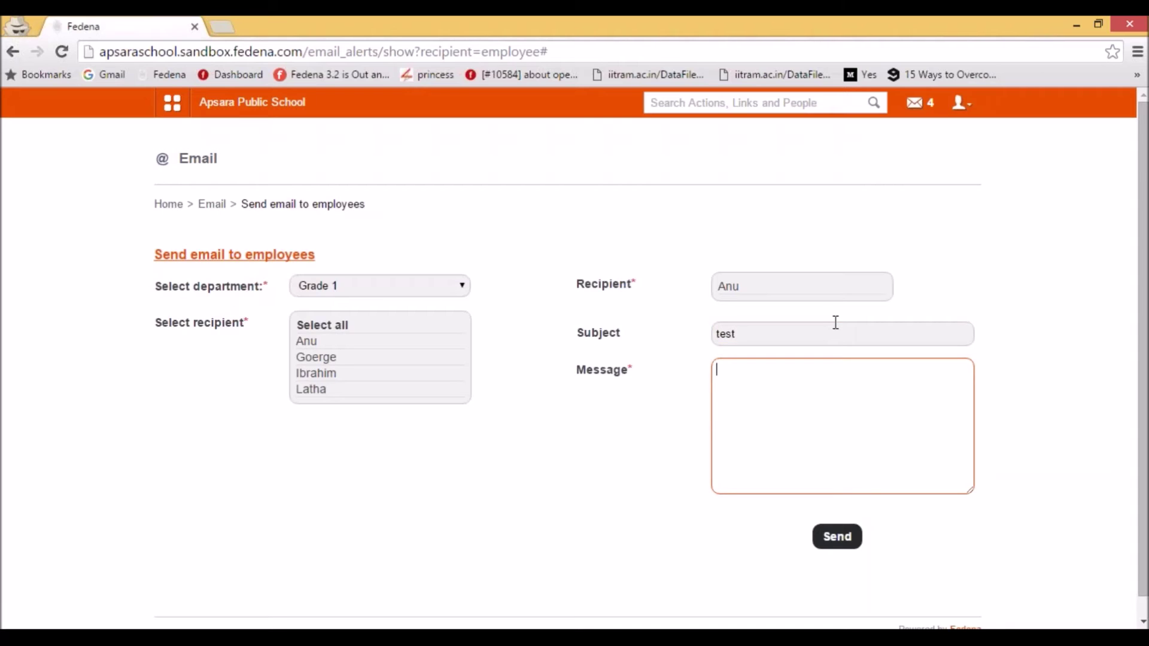
text(this is test mail)
click(837, 536)
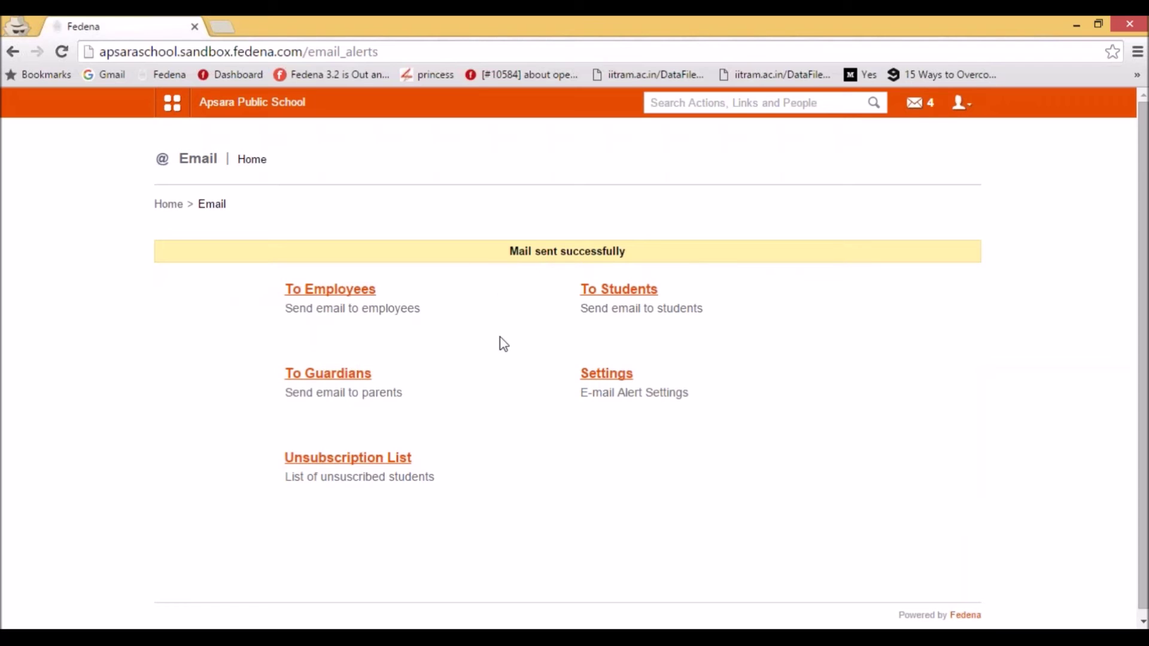
- Add the first student of batch G1 - A 2015 as the e-mail recipient
click(618, 290)
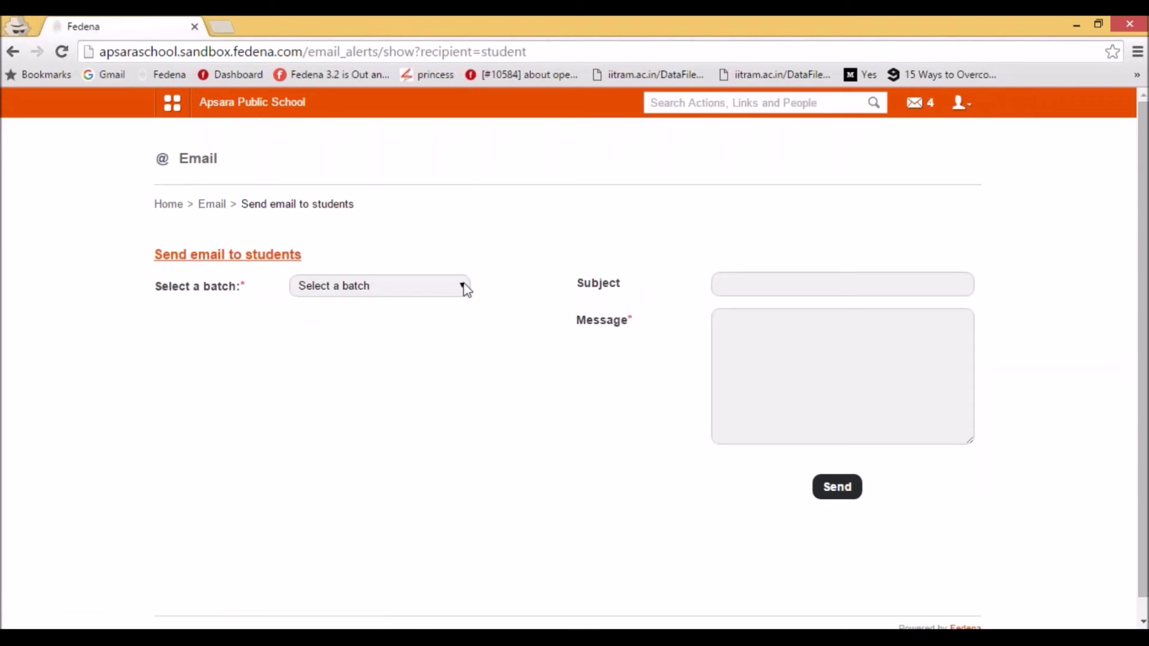
click(465, 288)
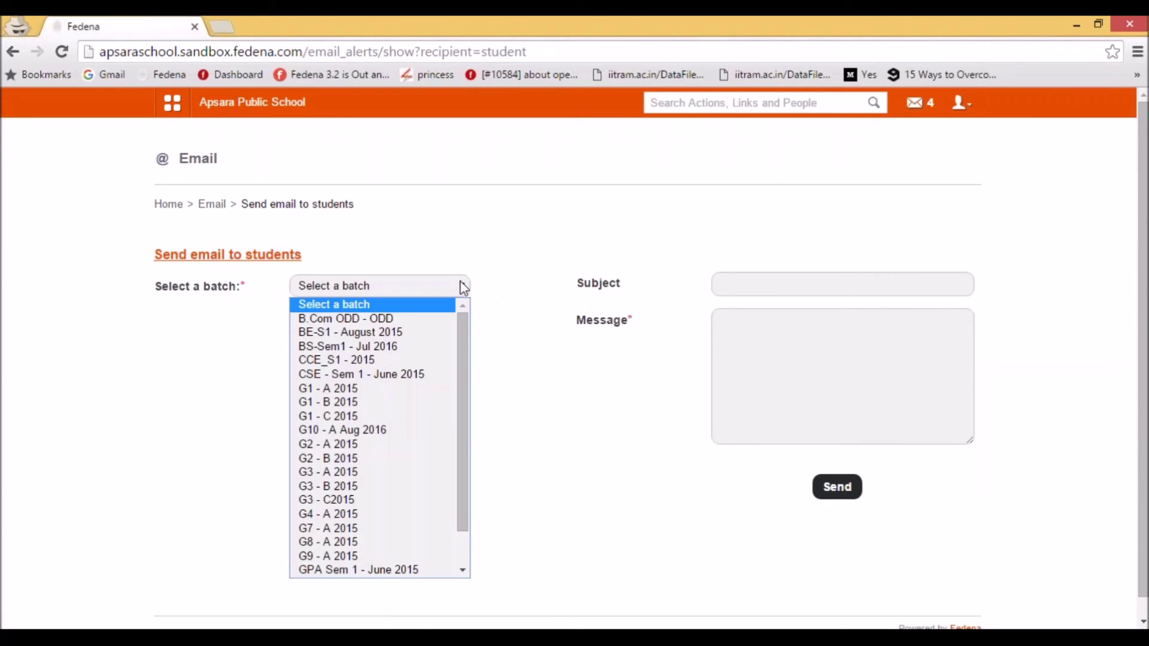
click(335, 388)
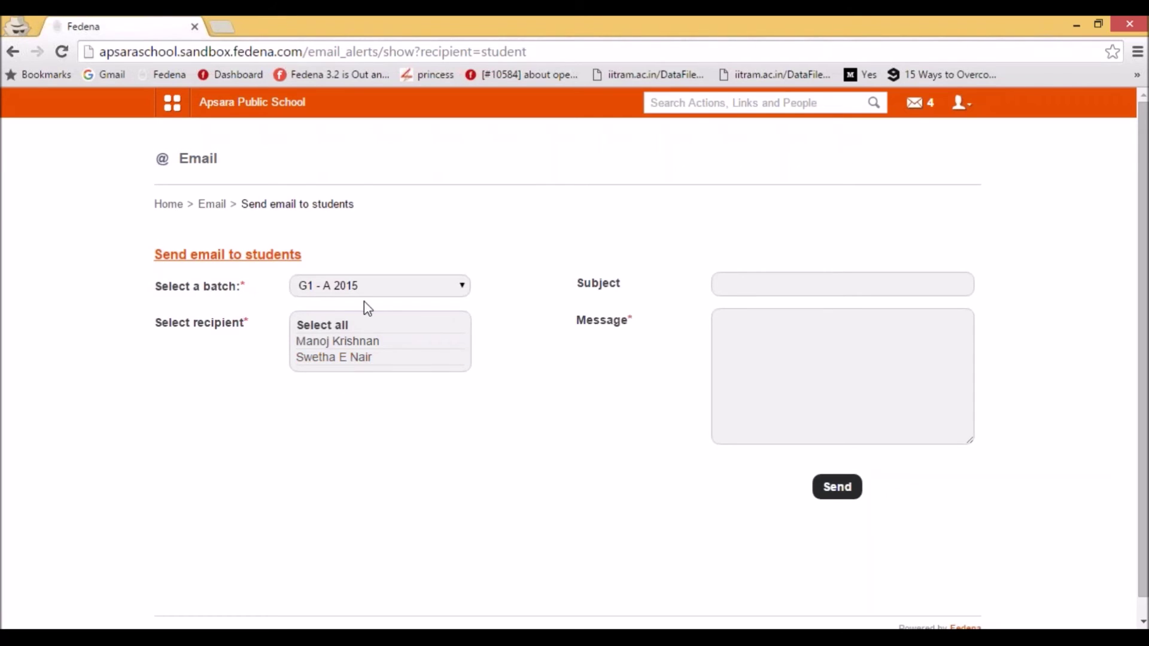
mouse_move(424, 325)
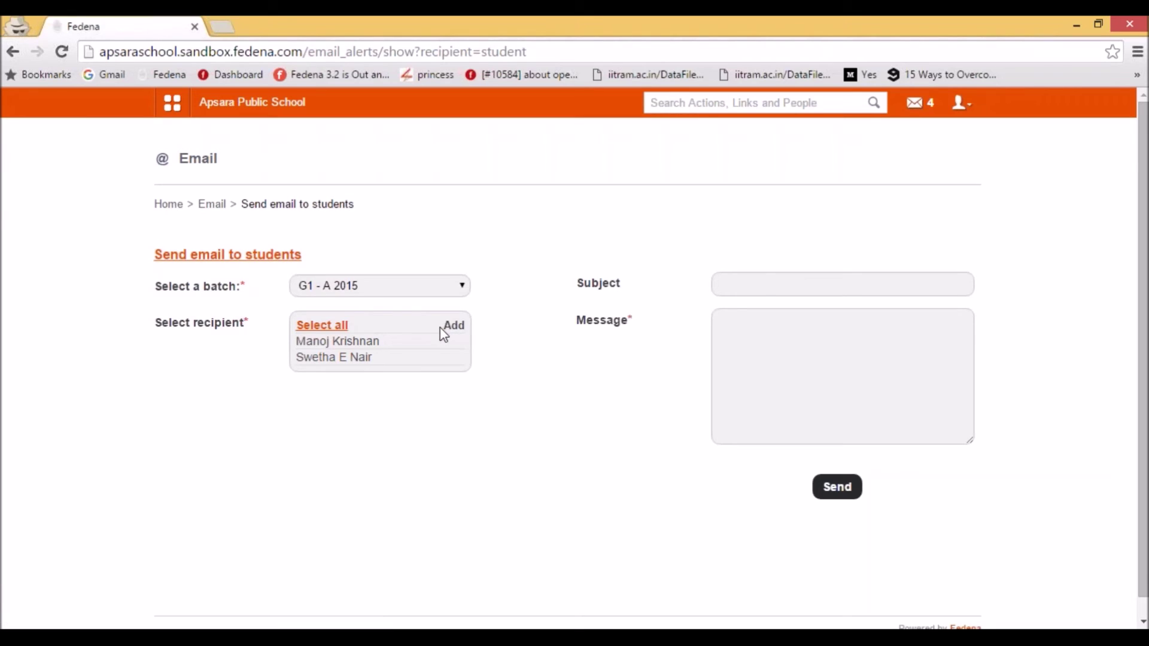
click(454, 342)
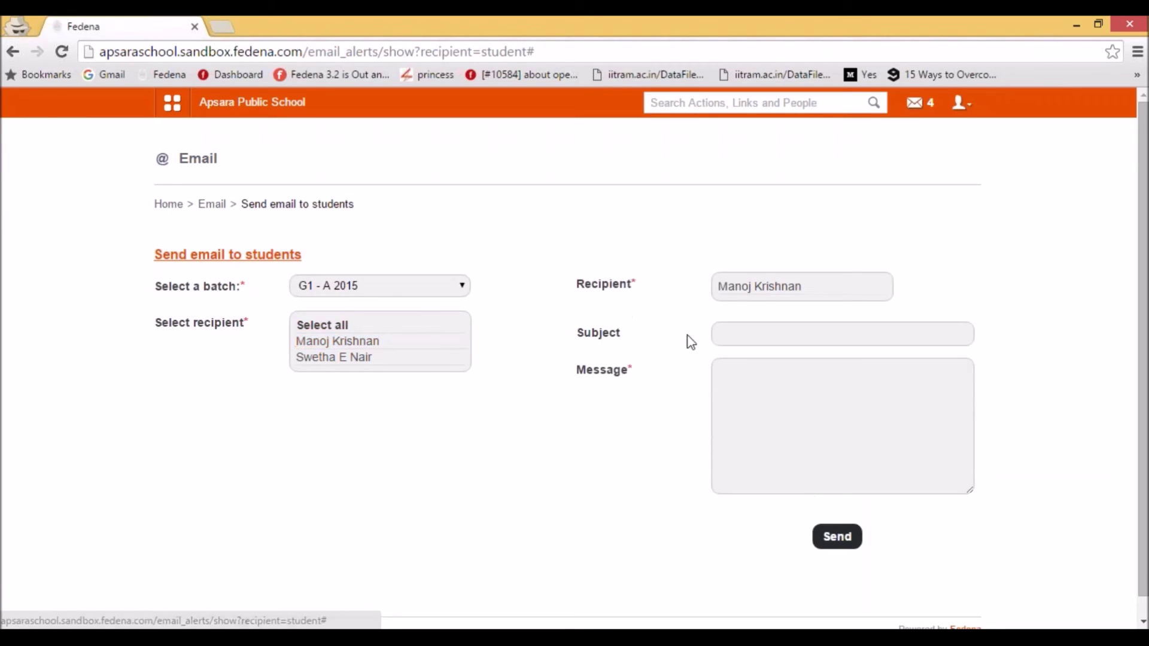
- Send the e-mail with subject 'test02' and message 'this is test'
click(756, 330)
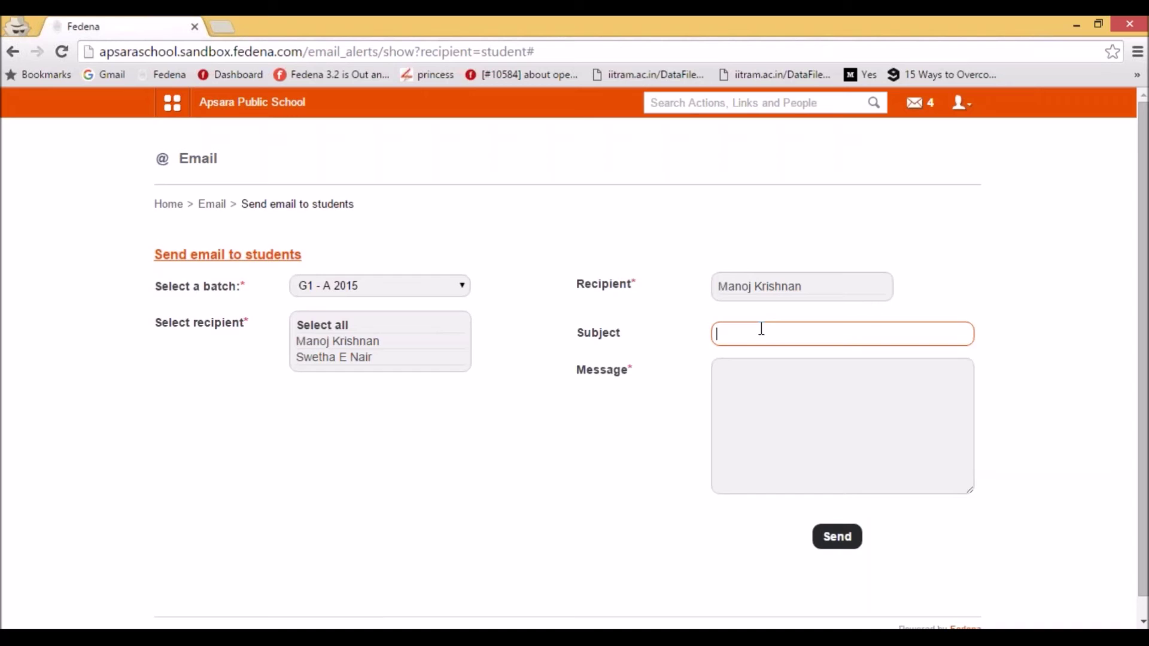
text(test)
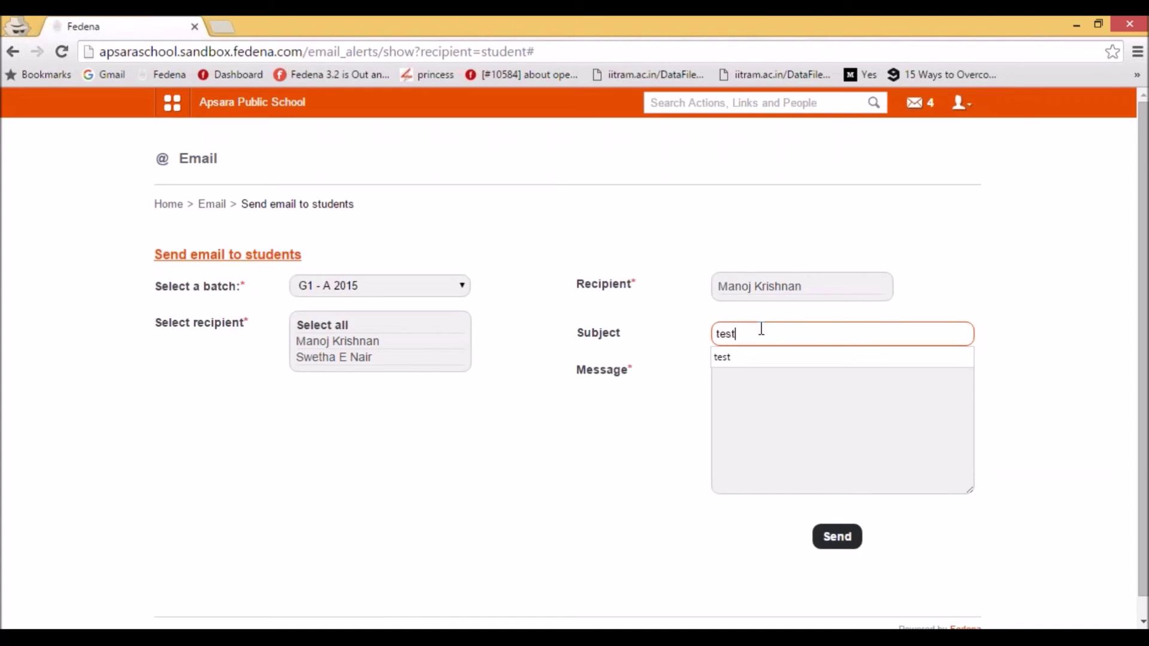
text(02)
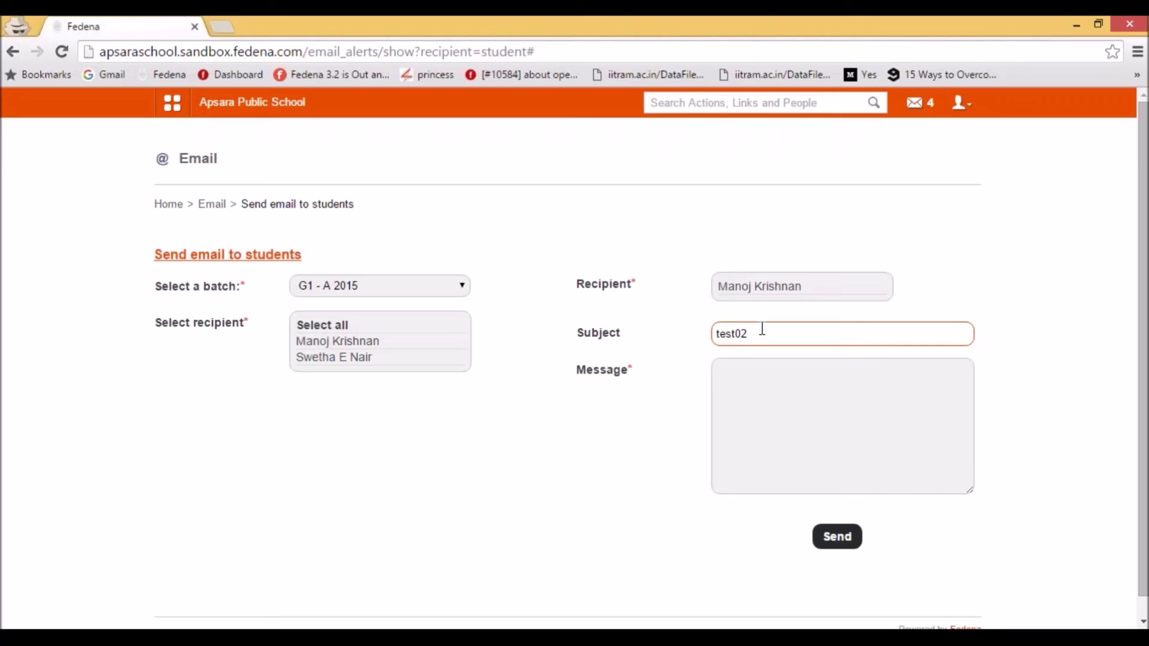
key(Tab)
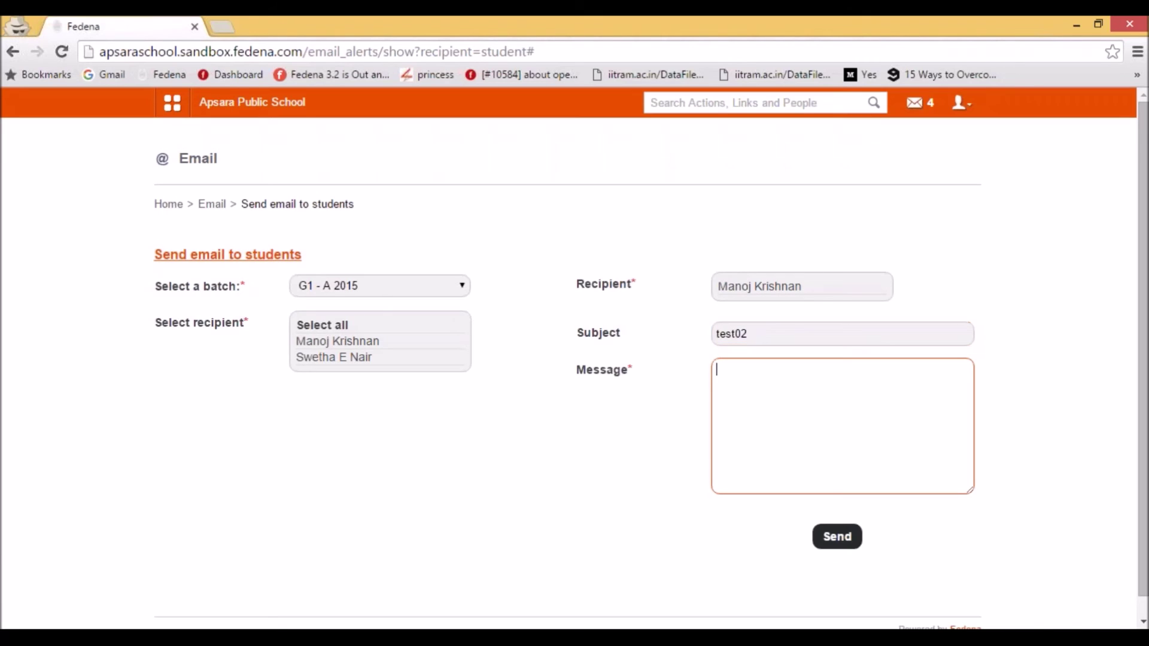
text(this i)
text(s t)
key(BackSpace)
text(test)
click(837, 536)
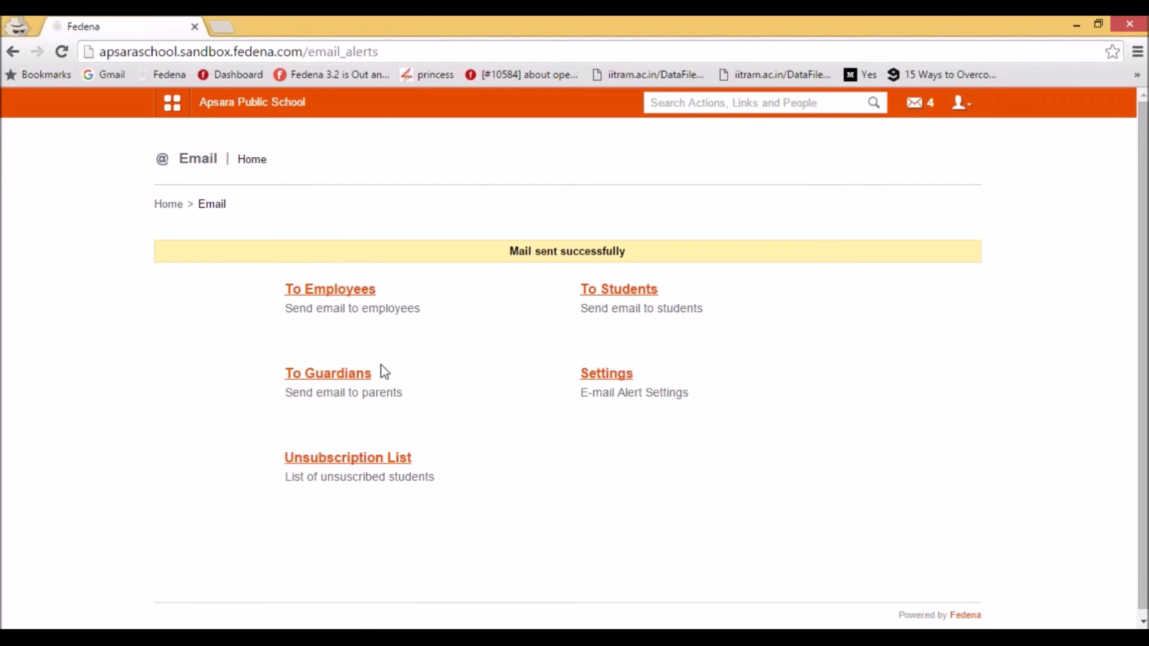
click(353, 378)
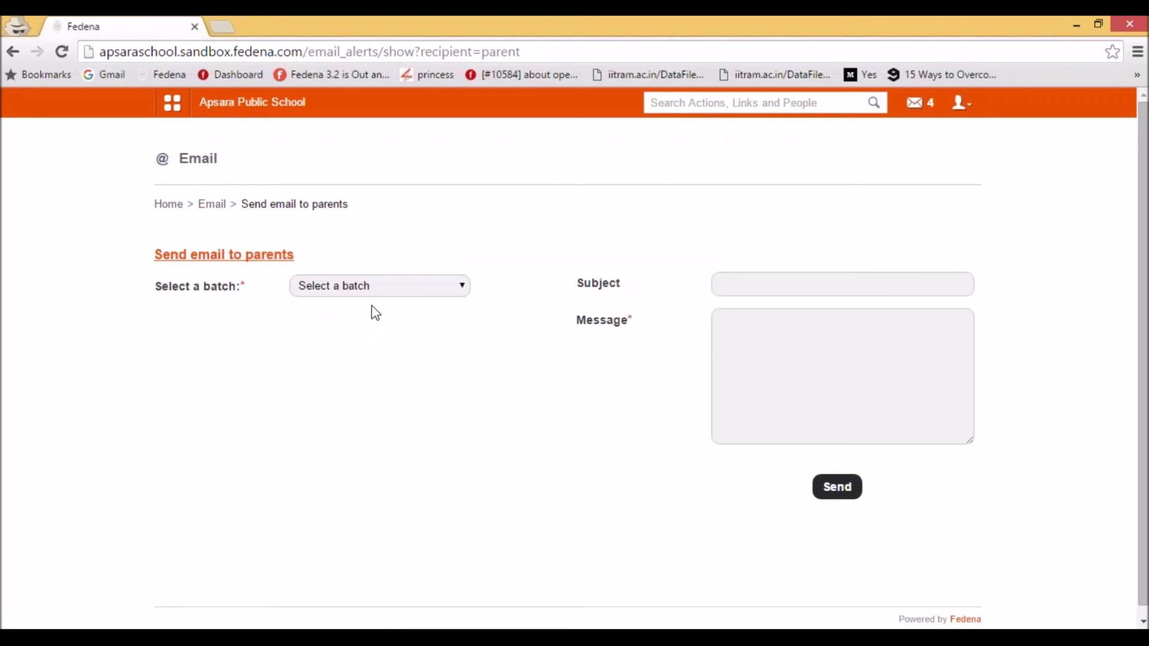
click(390, 292)
click(387, 388)
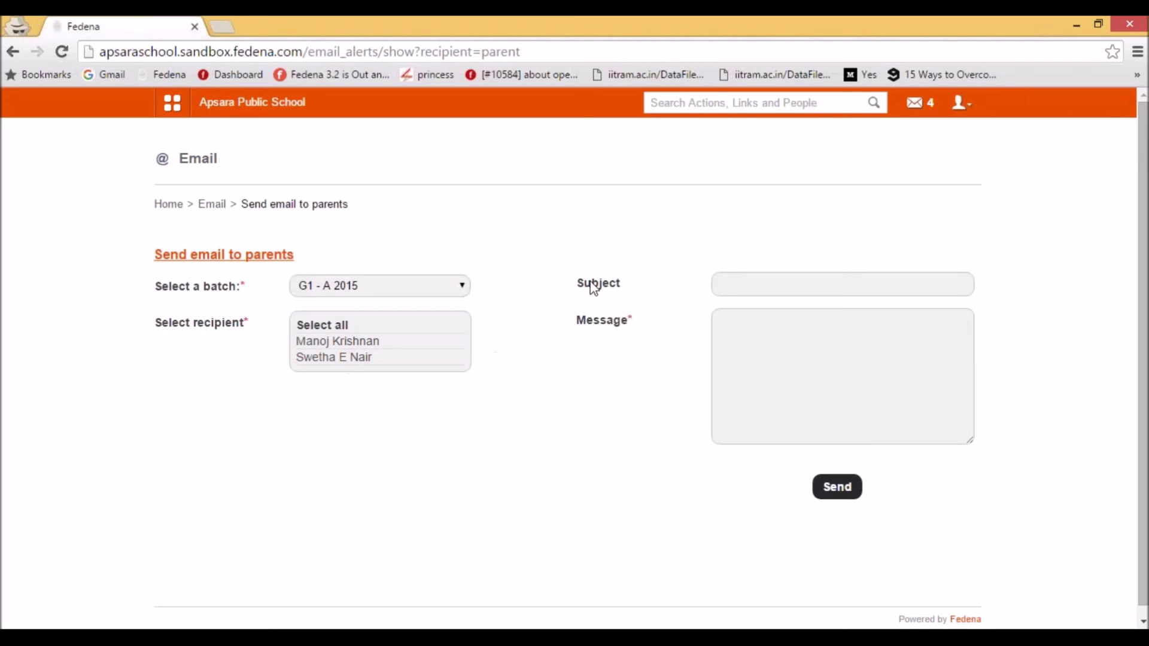
click(482, 340)
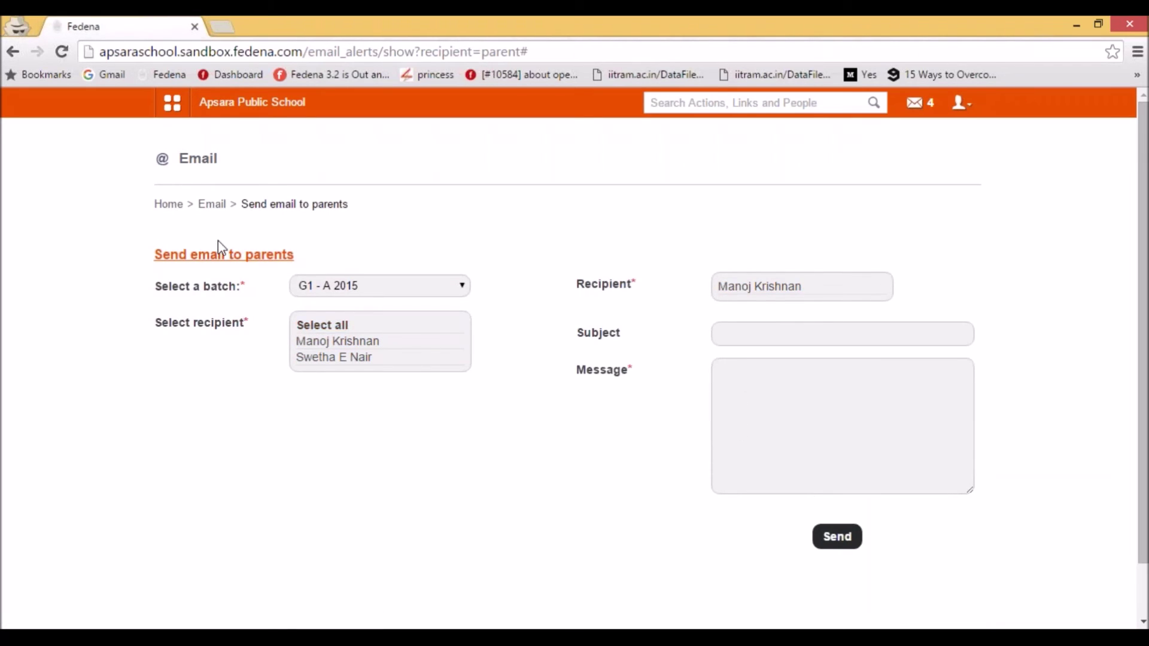
click(213, 204)
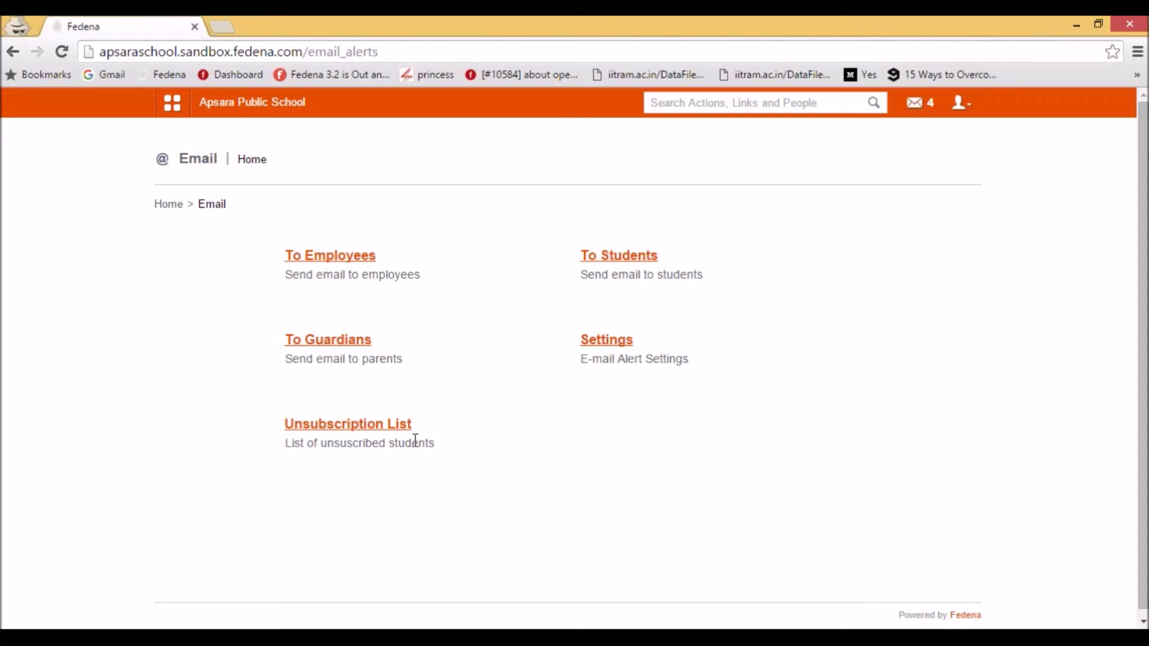
- Open the Unsubscription List, briefly checking the PayPal window before returning to Fedena
click(369, 432)
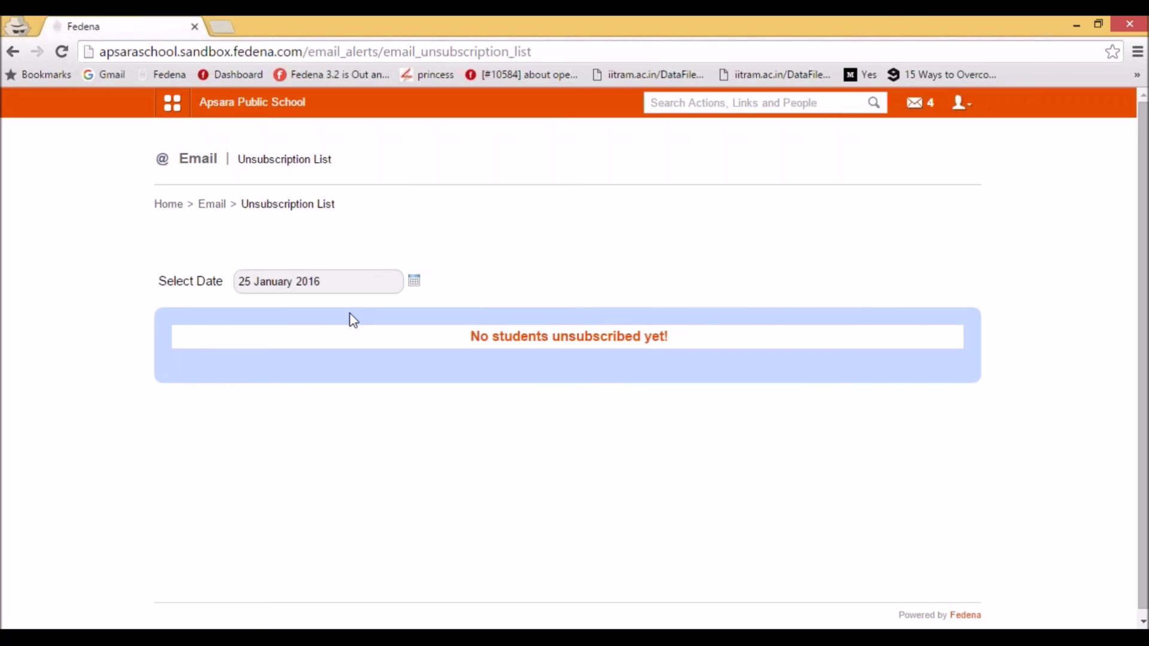
mouse_move(291, 637)
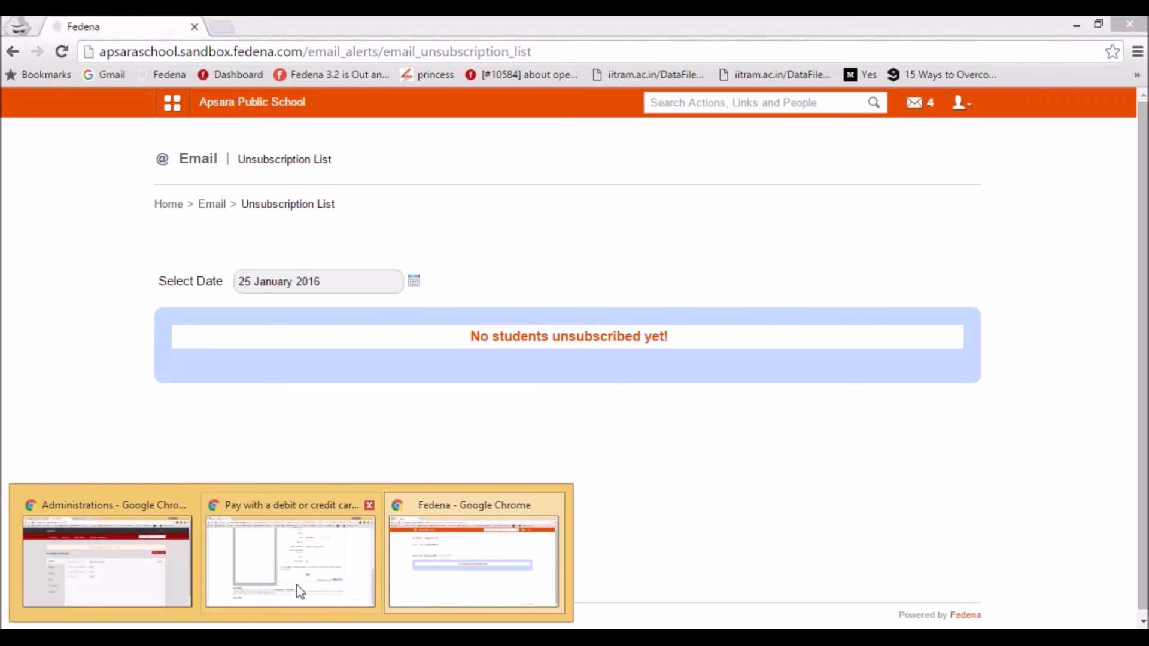
click(323, 559)
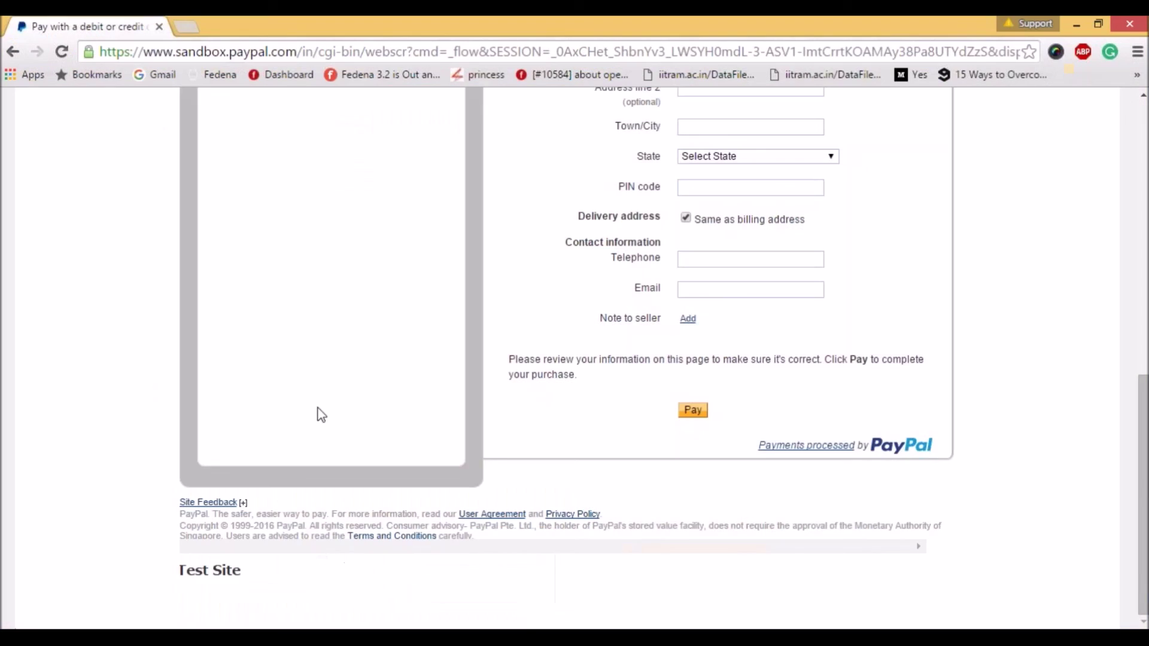
scroll(326, 409, up, 2)
scroll(233, 288, up, 8)
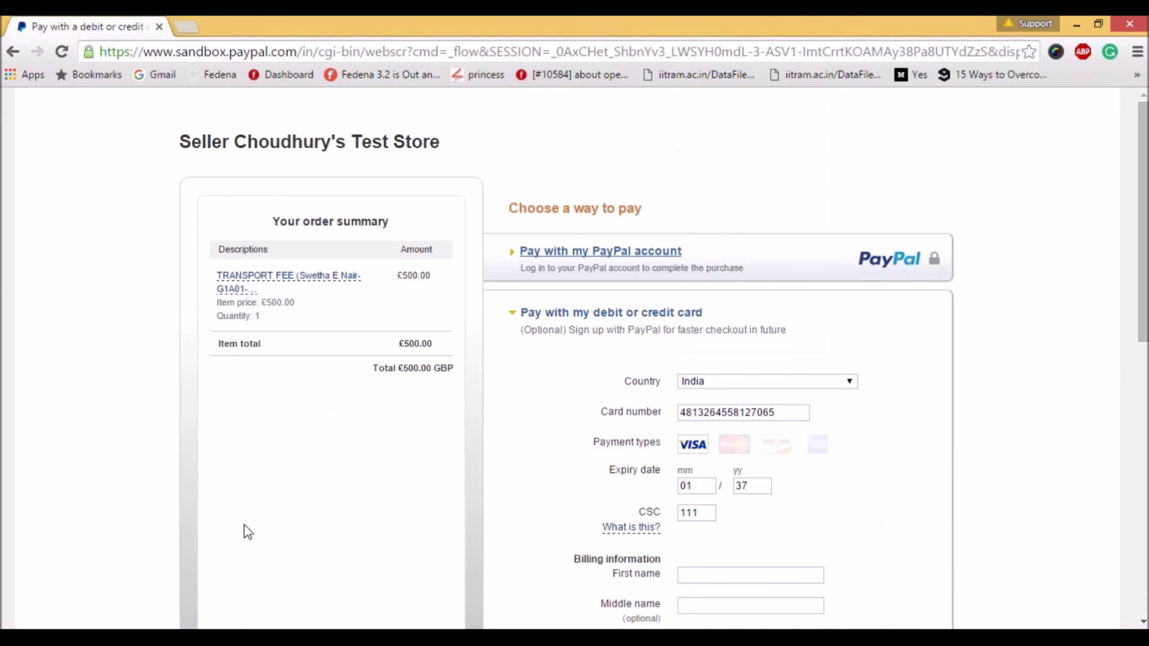
mouse_move(367, 610)
click(454, 591)
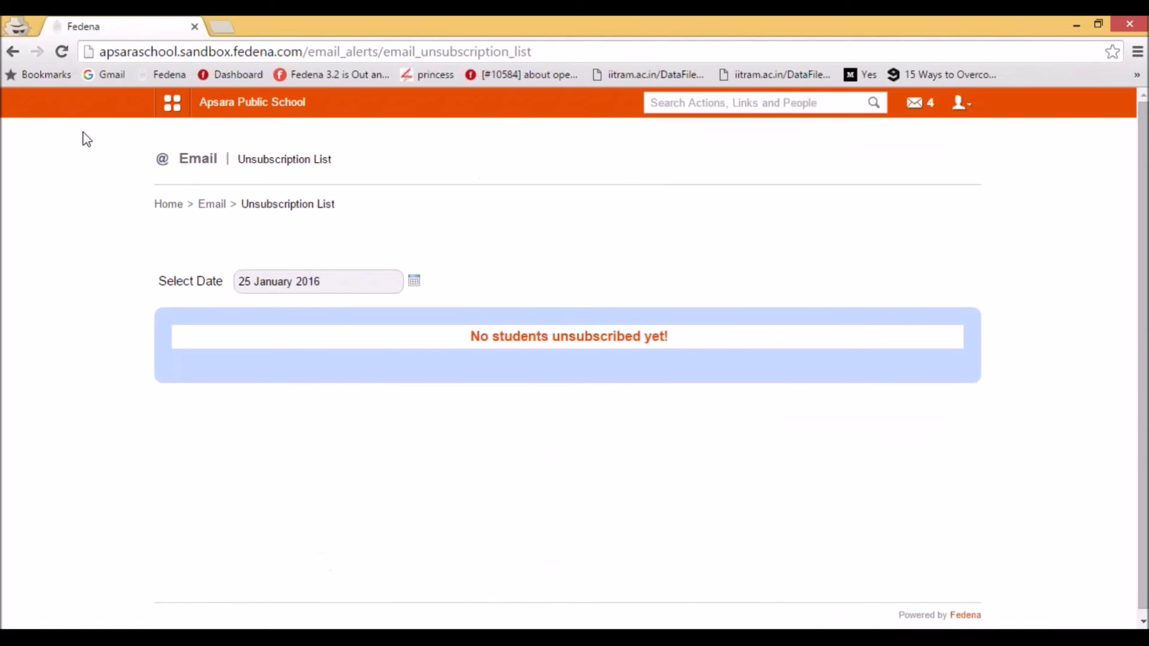
- Find the first student via Academics > Students > Student details and scroll through their profile
click(170, 107)
click(293, 135)
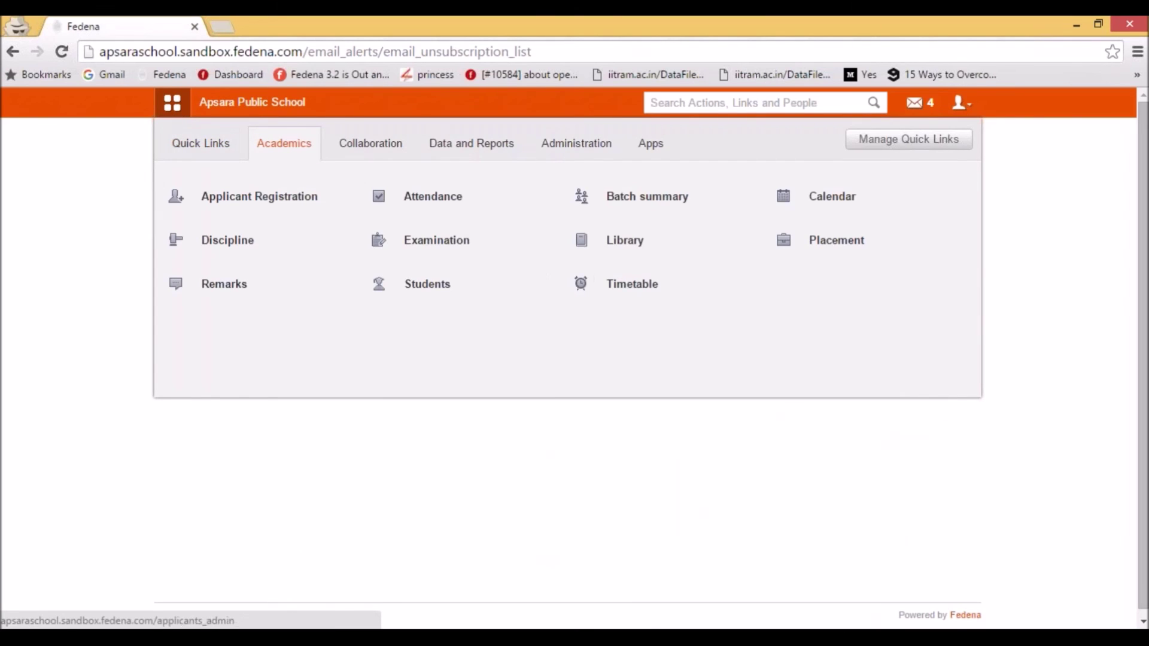
mouse_move(457, 286)
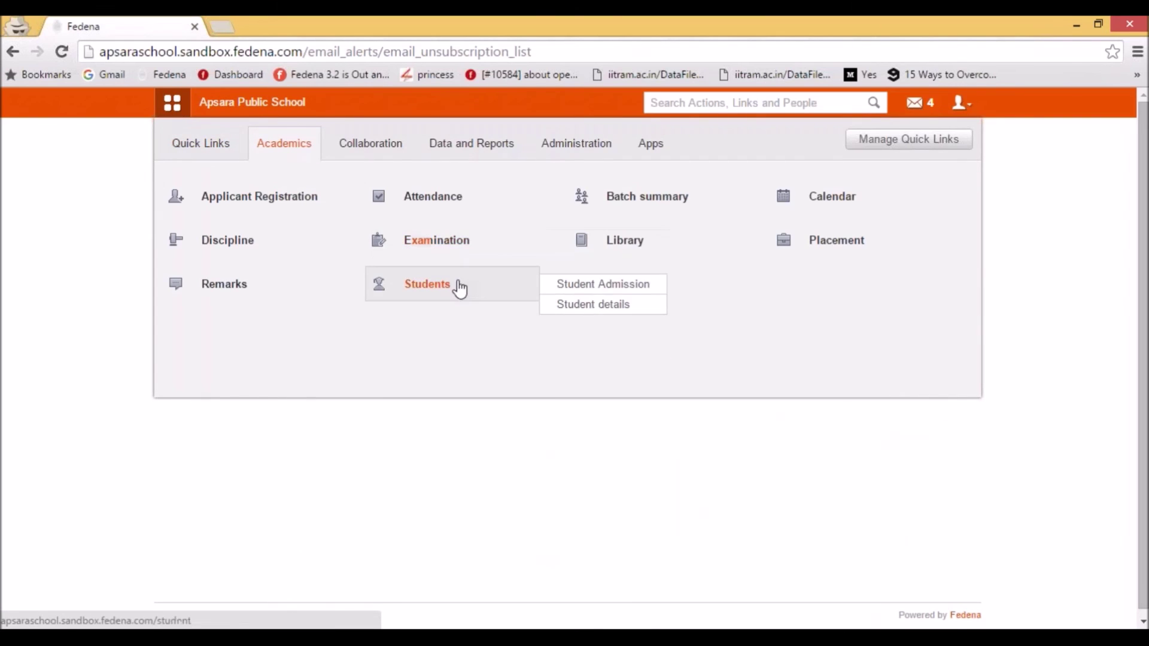
click(561, 305)
click(377, 254)
text(__)
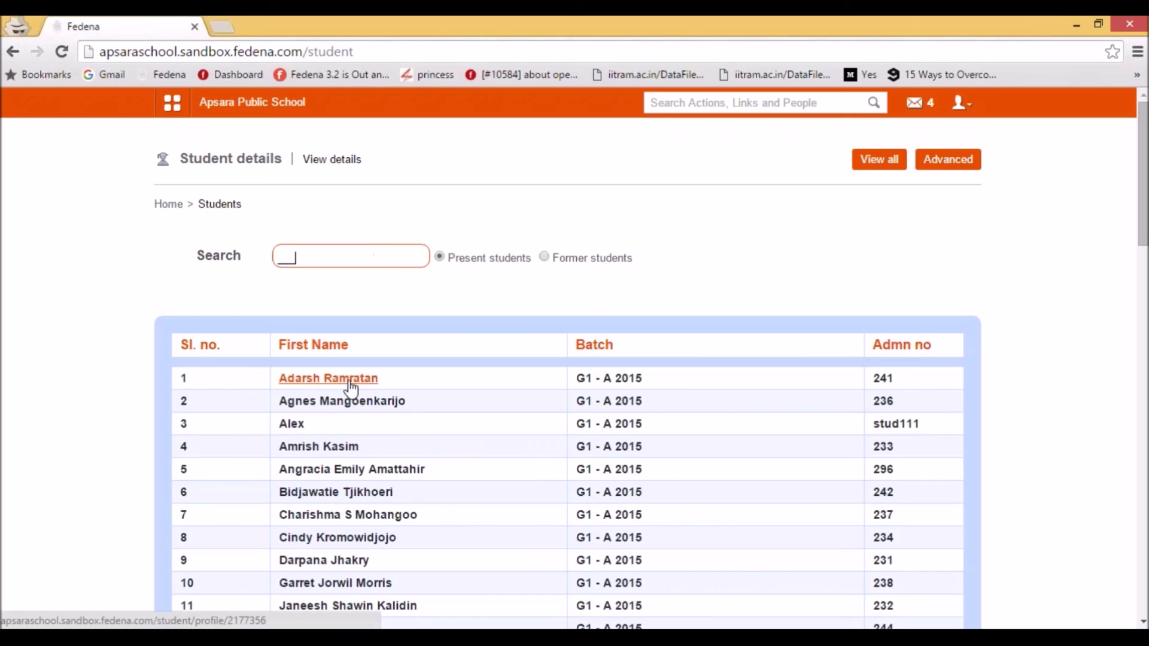
click(352, 381)
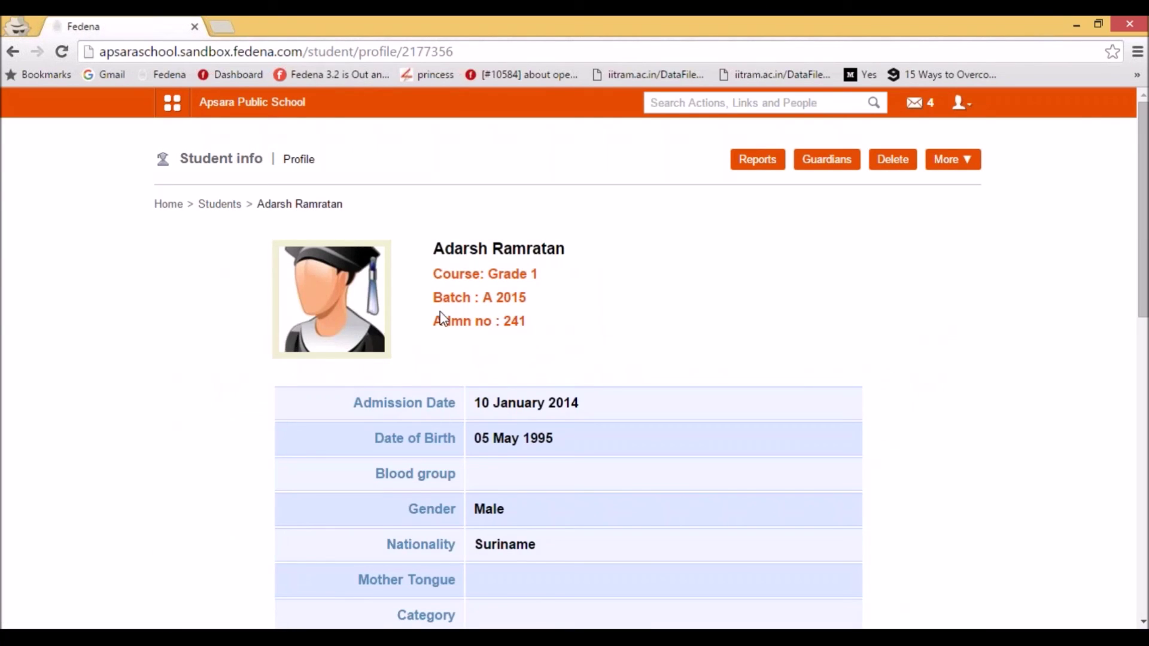
scroll(558, 333, down, 3)
scroll(568, 359, down, 6)
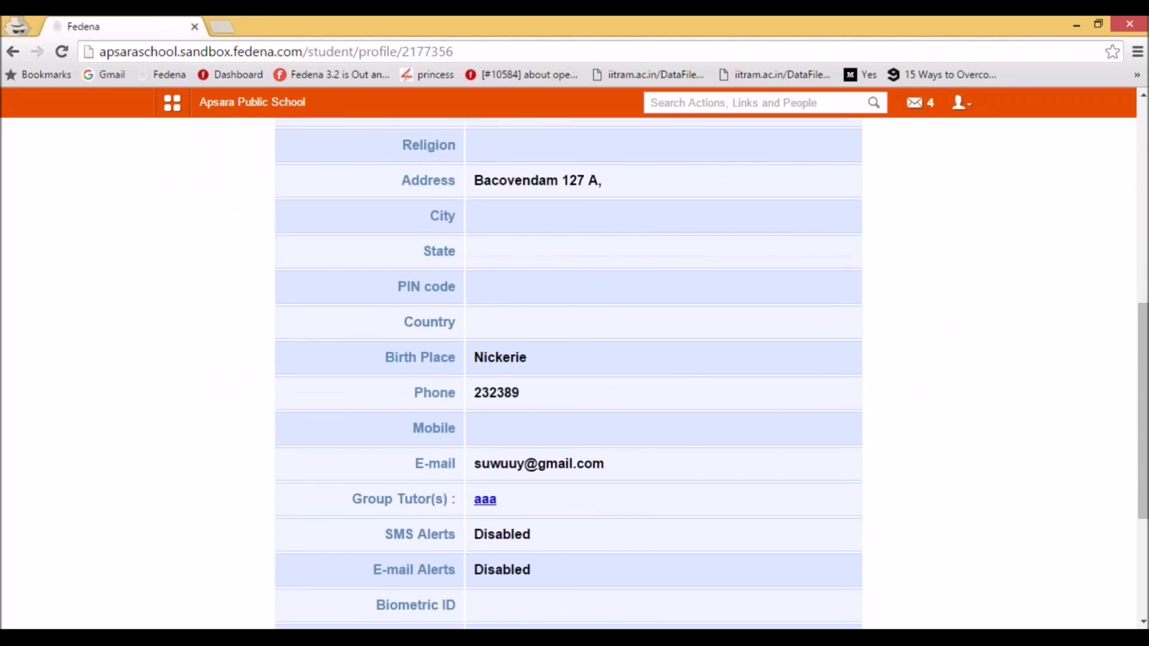
scroll(576, 367, up, 2)
scroll(576, 368, down, 5)
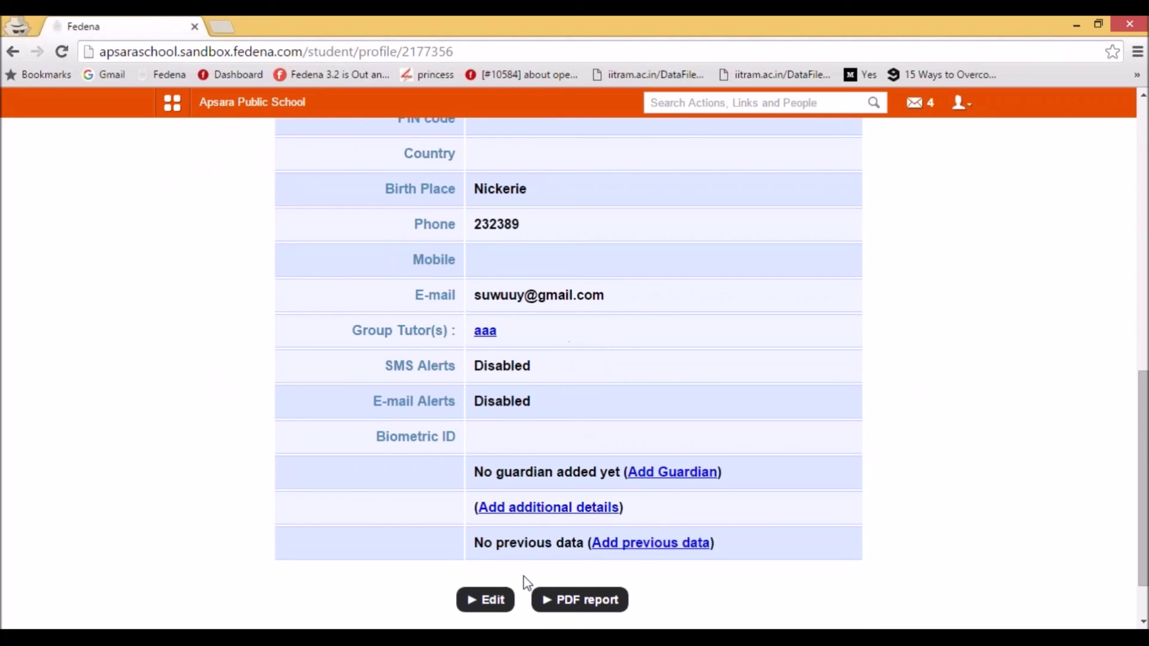
- Edit the student's record, tick 'Enable e-mail features', and save it with Update
click(485, 599)
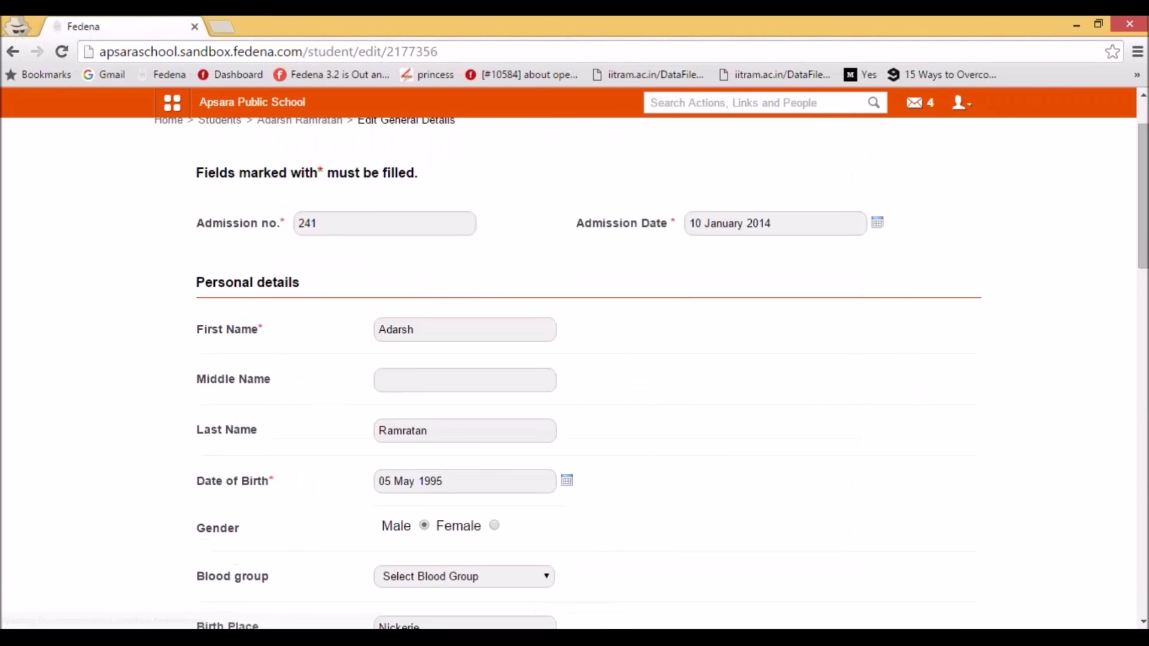
scroll(502, 441, down, 15)
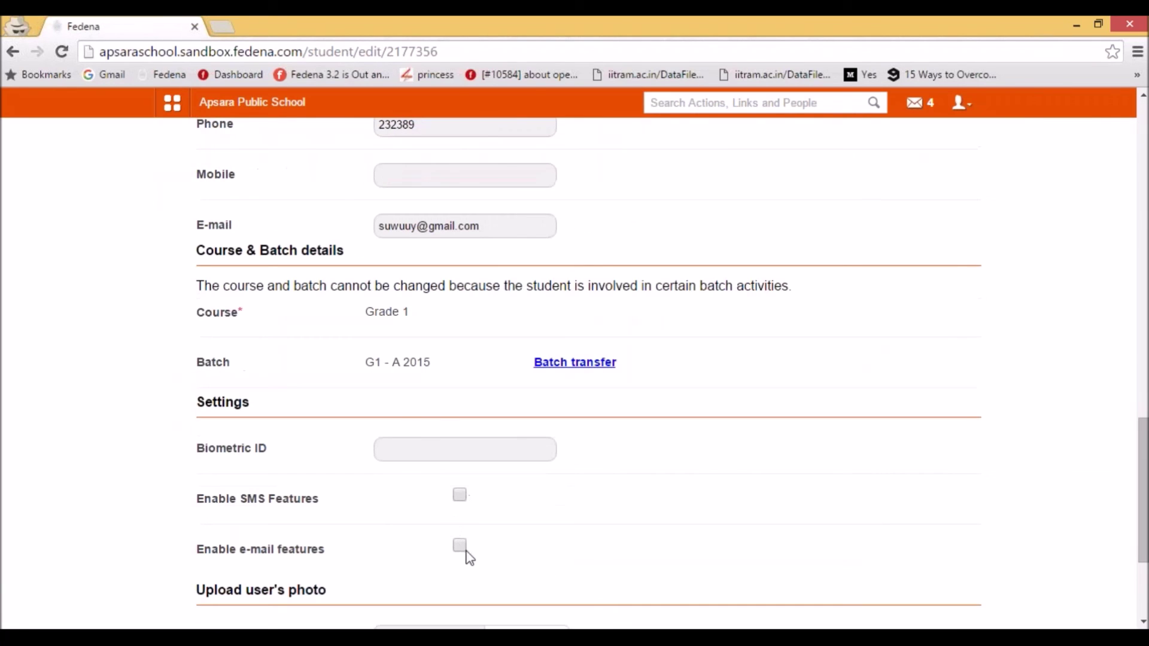
click(460, 547)
click(460, 548)
click(459, 547)
scroll(491, 544, down, 3)
click(422, 514)
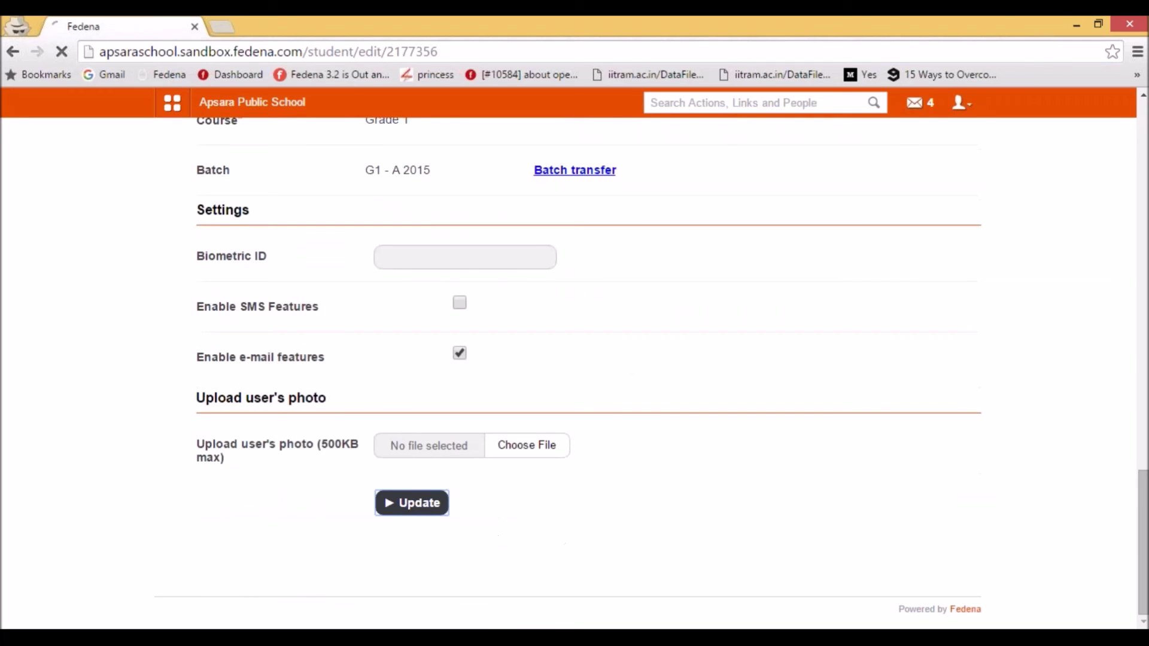